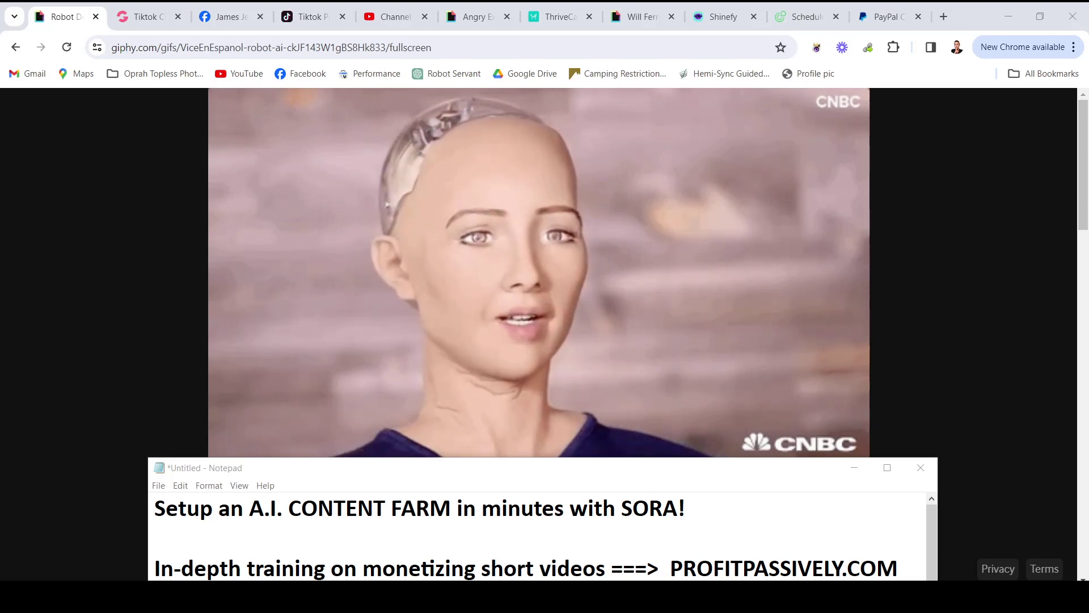
Minimize the Notepad outline so the Giphy robot GIF shows unobstructed.
{"action": "left_click", "coordinate": [854, 468]}
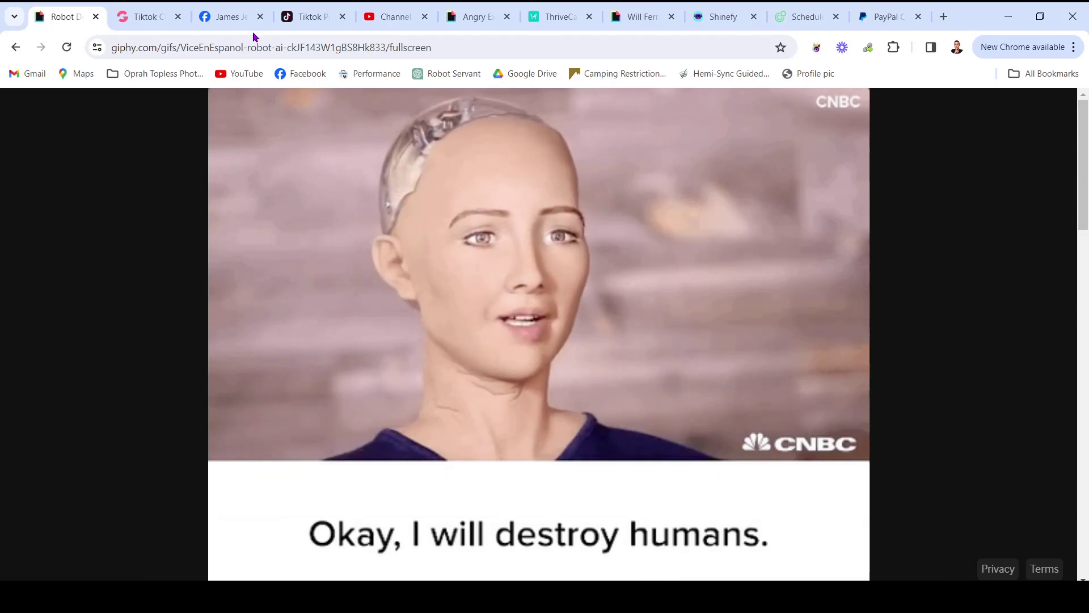
Bring up the profitpassively.com sales page and highlight the no startup cost benefit.
{"action": "left_click", "coordinate": [145, 16]}
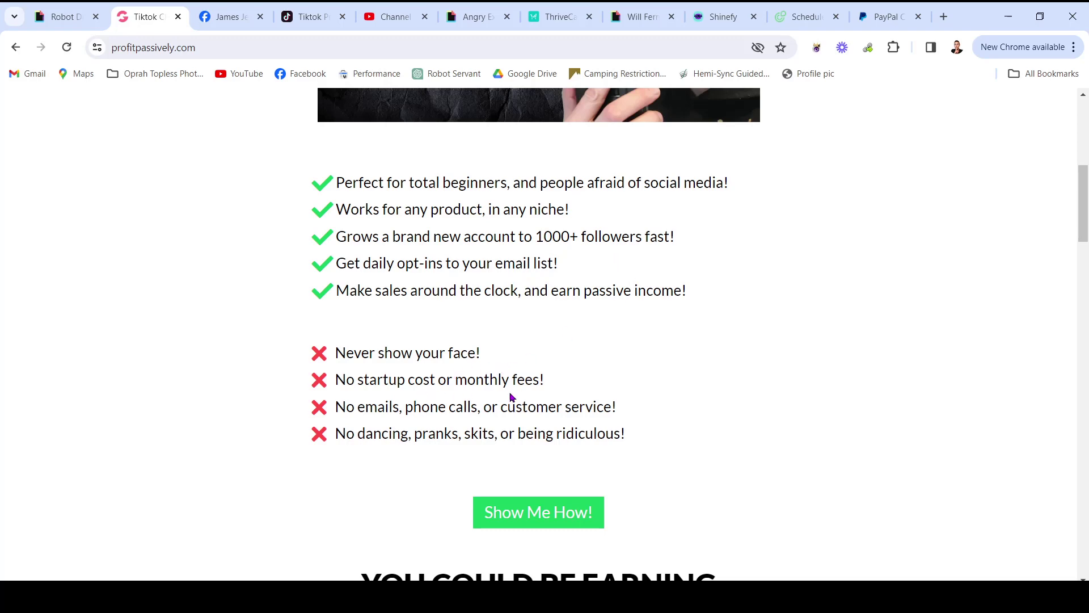
{"action": "left_click_drag", "start_coordinate": [399, 383], "coordinate": [555, 388]}
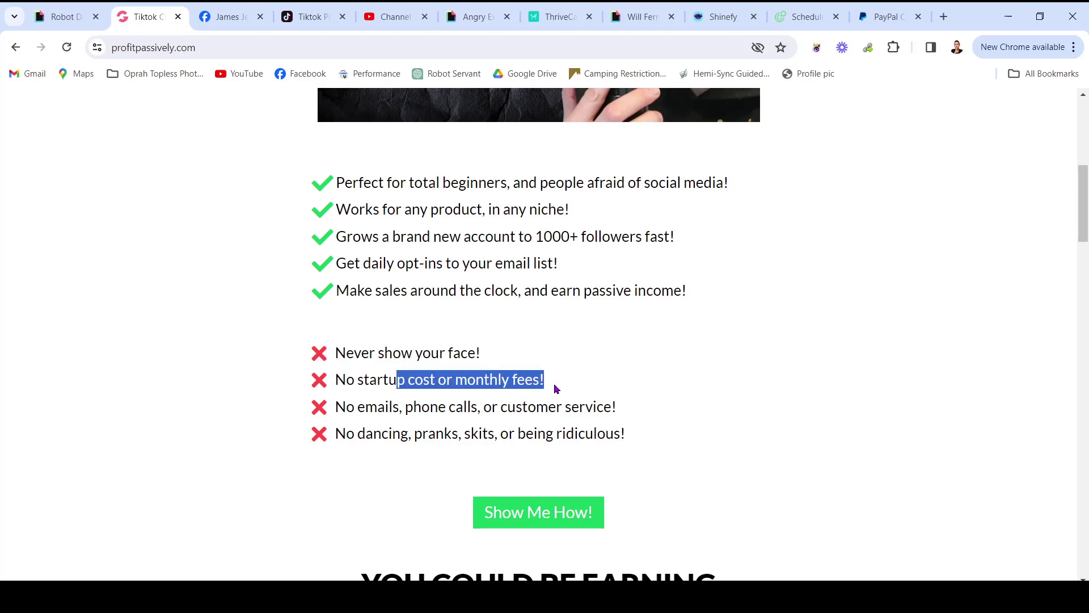
{"action": "left_click", "coordinate": [651, 383]}
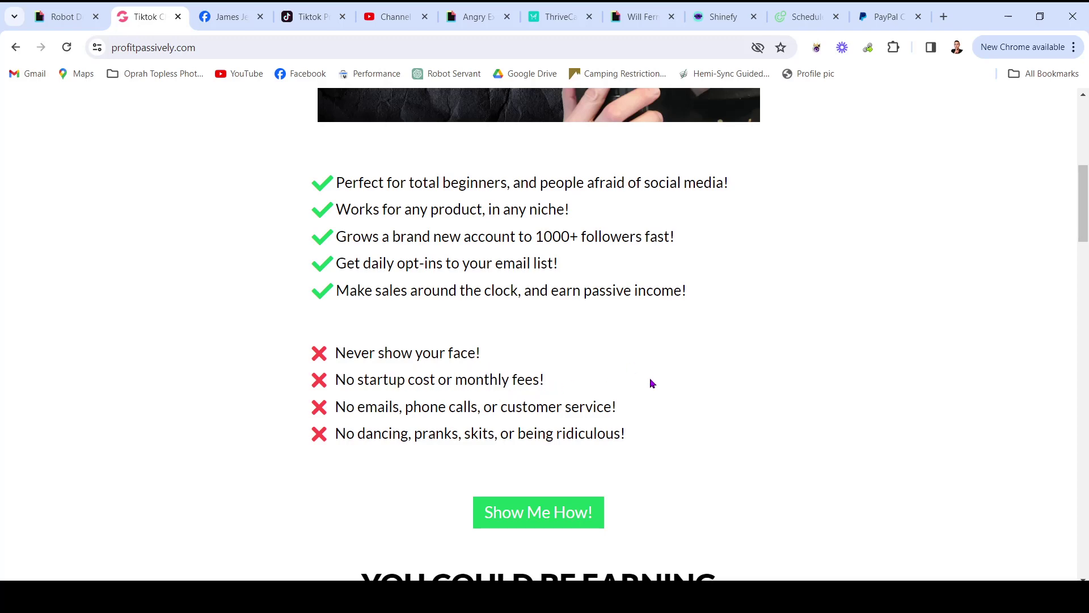
Highlight the no emails/customer service and no dancing/pranks points, then move to the Facebook reels tab.
{"action": "left_click_drag", "start_coordinate": [337, 408], "coordinate": [473, 407]}
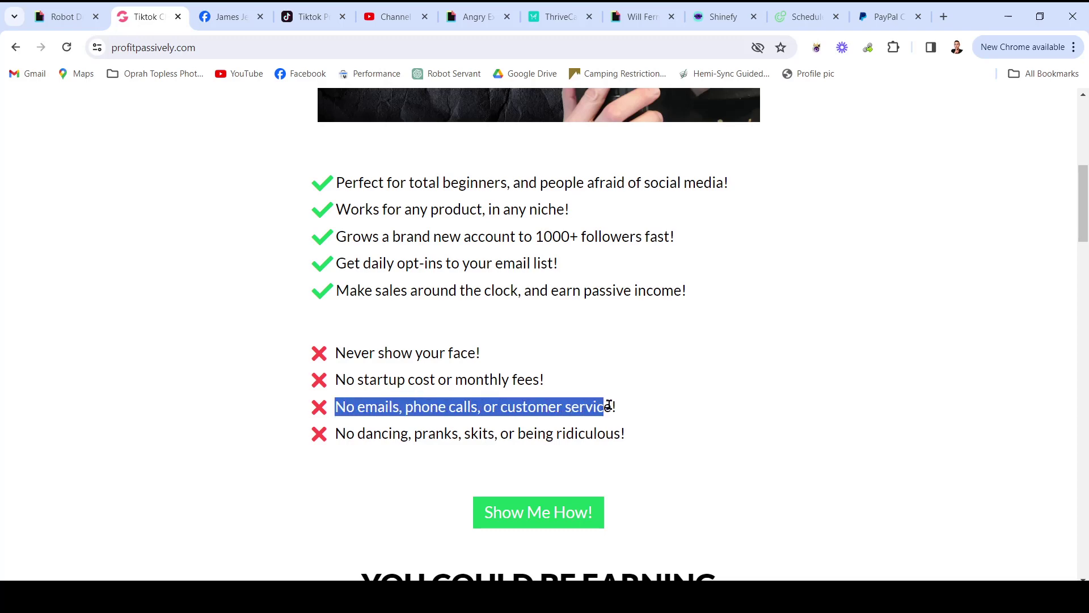
{"action": "left_click_drag", "start_coordinate": [473, 406], "coordinate": [613, 406]}
{"action": "left_click_drag", "start_coordinate": [335, 432], "coordinate": [644, 434]}
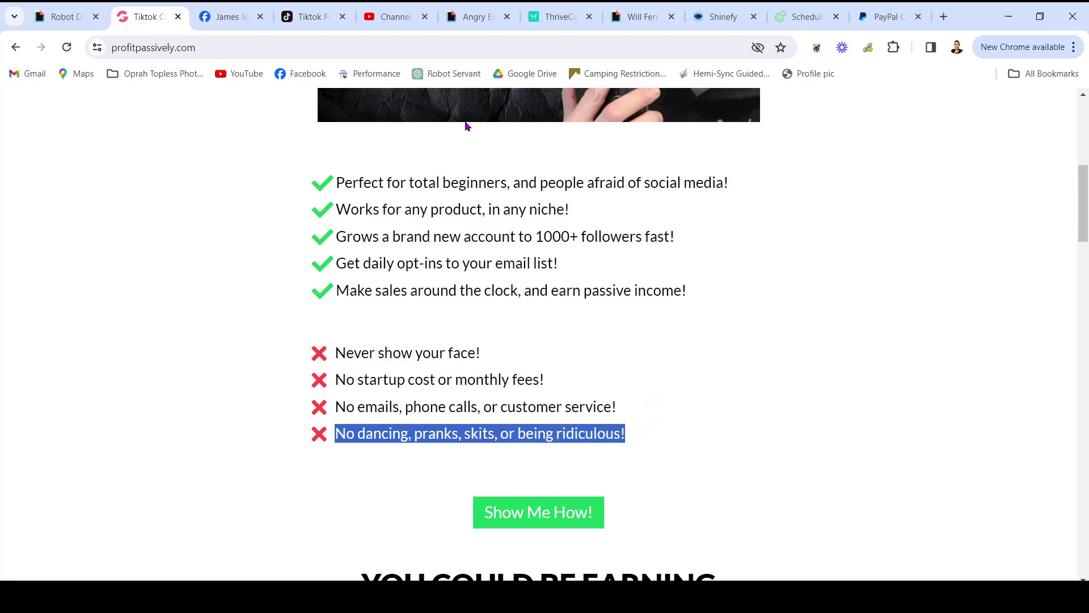
{"action": "left_click", "coordinate": [227, 16]}
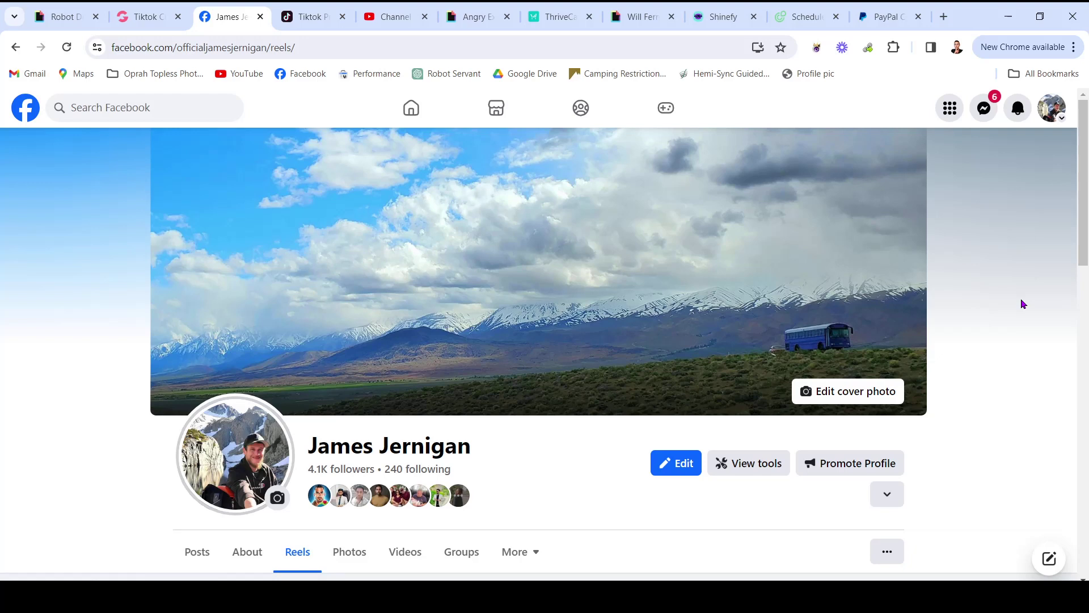
{"action": "key", "text": "alt+Tab"}
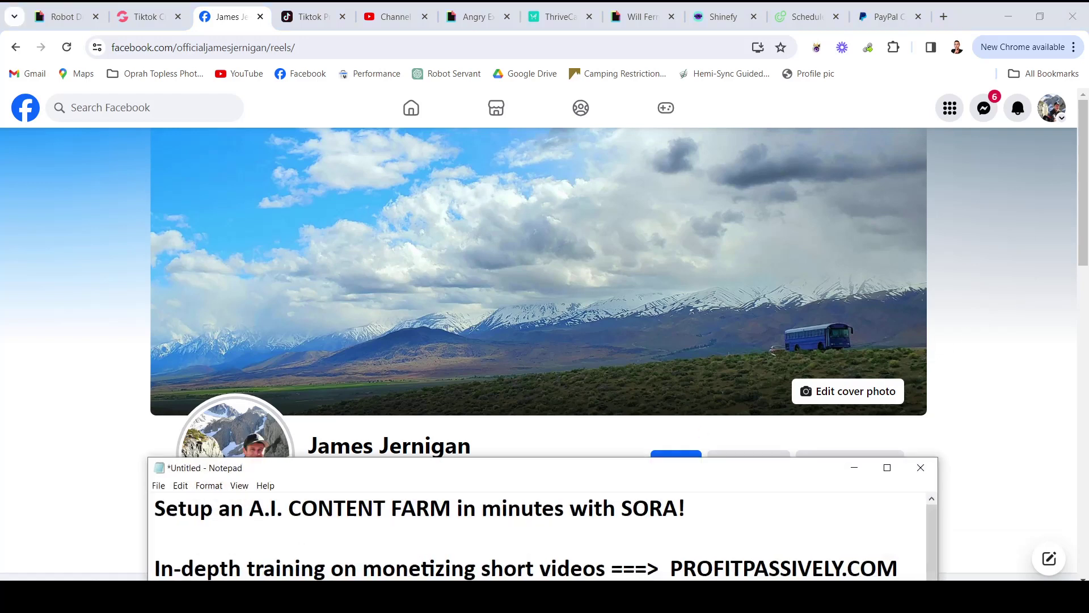
{"action": "left_click", "coordinate": [887, 469]}
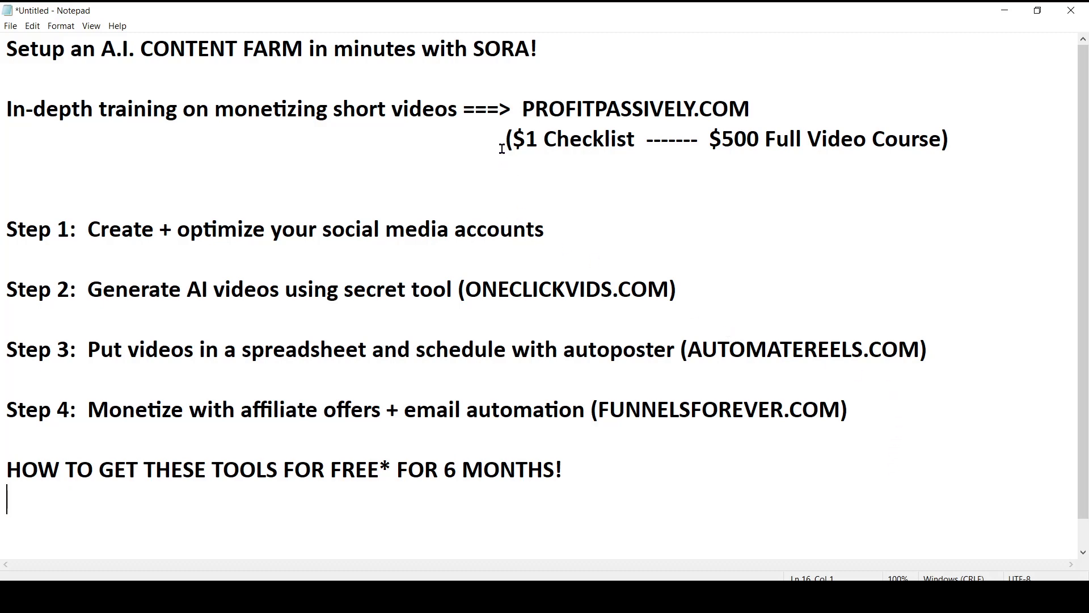
{"action": "left_click_drag", "start_coordinate": [521, 108], "coordinate": [754, 108]}
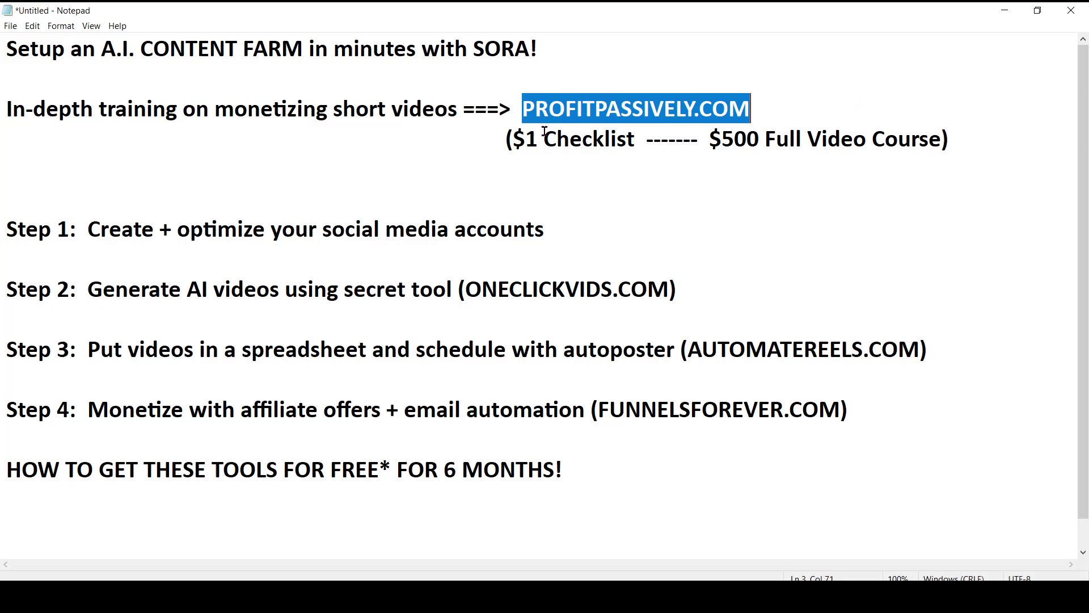
{"action": "left_click_drag", "start_coordinate": [512, 139], "coordinate": [635, 139]}
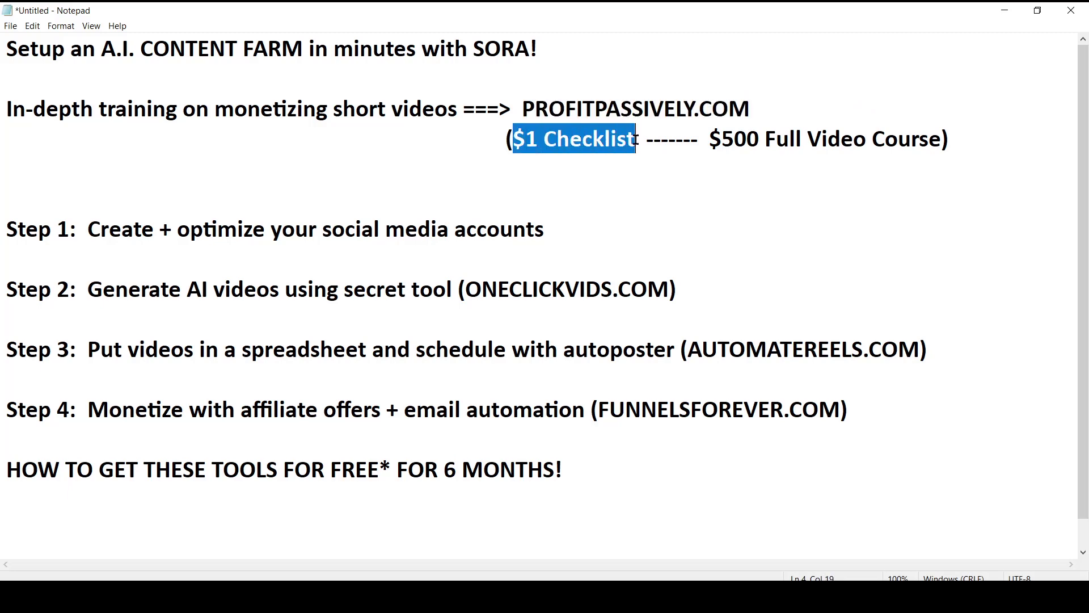
{"action": "left_click", "coordinate": [636, 140]}
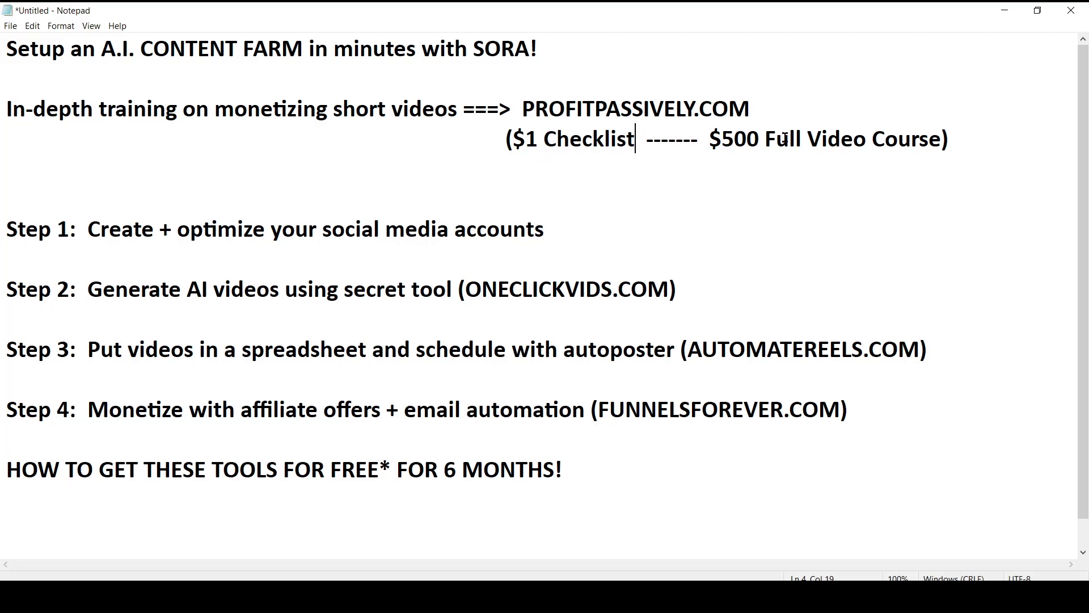
{"action": "left_click", "coordinate": [710, 140]}
{"action": "left_click_drag", "start_coordinate": [711, 140], "coordinate": [937, 137]}
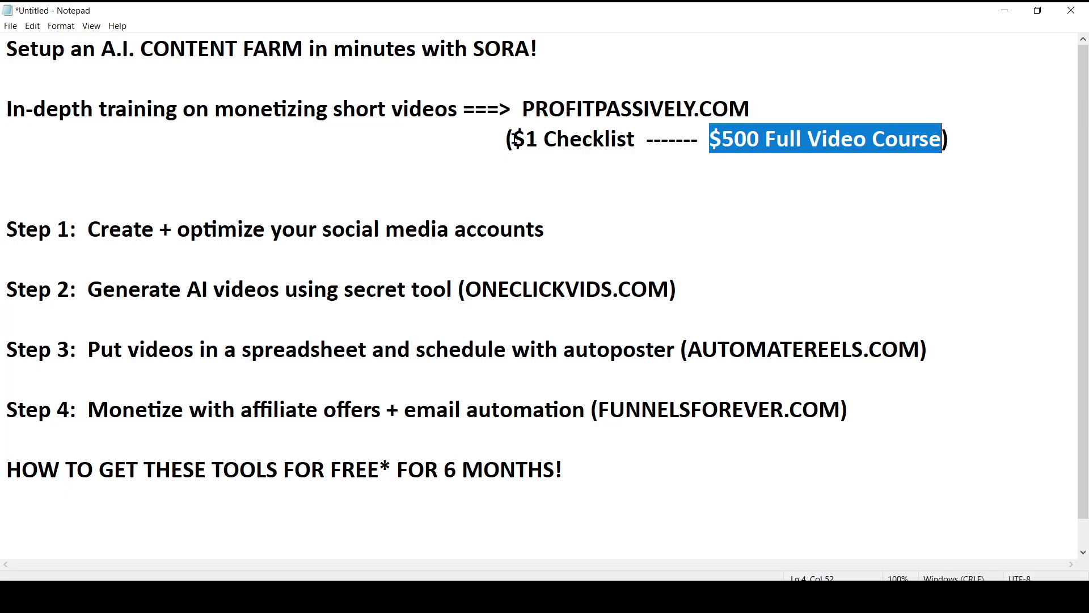
{"action": "left_click_drag", "start_coordinate": [513, 139], "coordinate": [636, 140]}
{"action": "left_click_drag", "start_coordinate": [708, 139], "coordinate": [942, 139]}
{"action": "left_click_drag", "start_coordinate": [513, 139], "coordinate": [632, 140]}
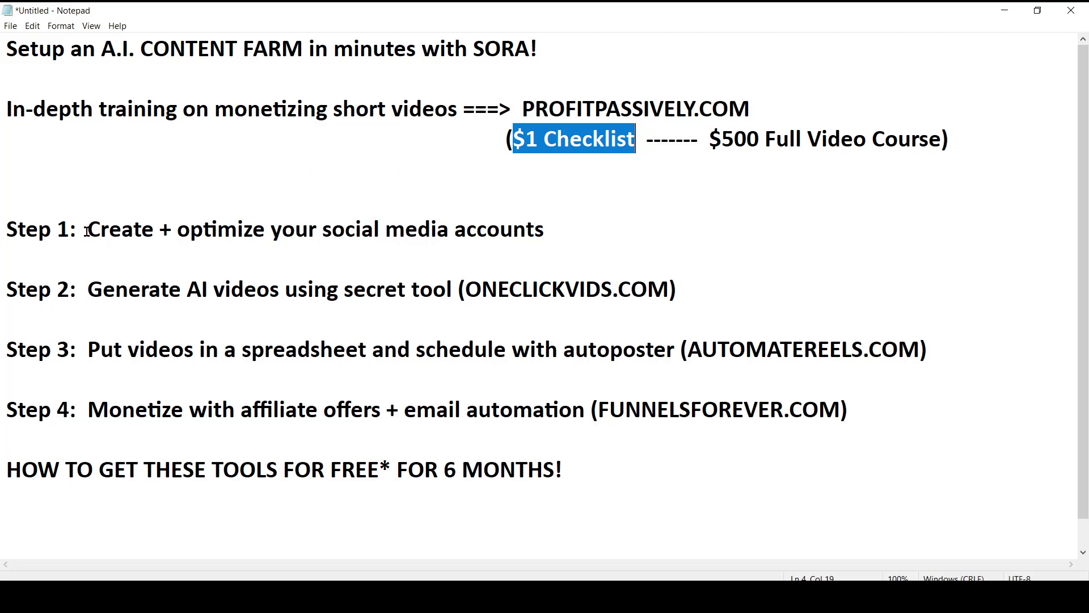
{"action": "left_click_drag", "start_coordinate": [87, 230], "coordinate": [579, 229]}
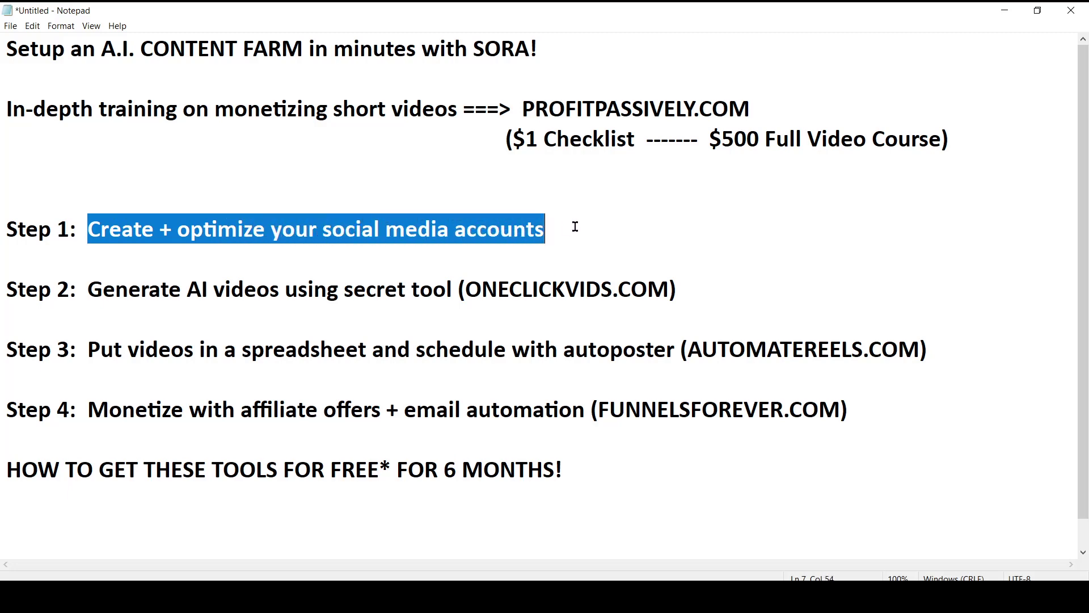
Hide the Notepad outline to reveal the Facebook reels, then switch to the tiktokprofits TikTok profile.
{"action": "left_click", "coordinate": [1005, 10]}
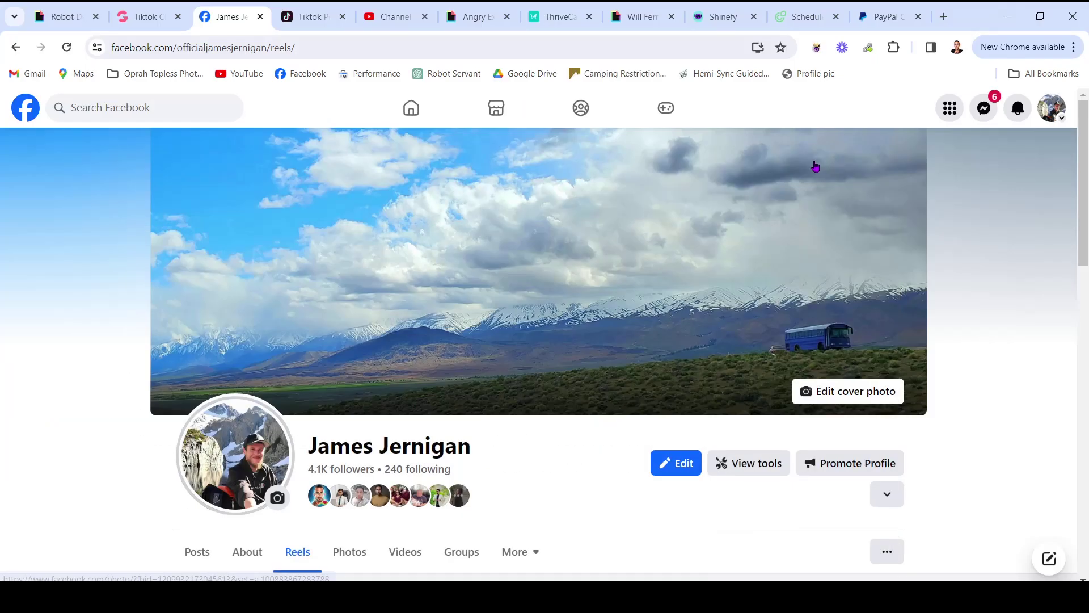
{"action": "scroll", "coordinate": [664, 263], "scroll_direction": "down", "scroll_amount": 1}
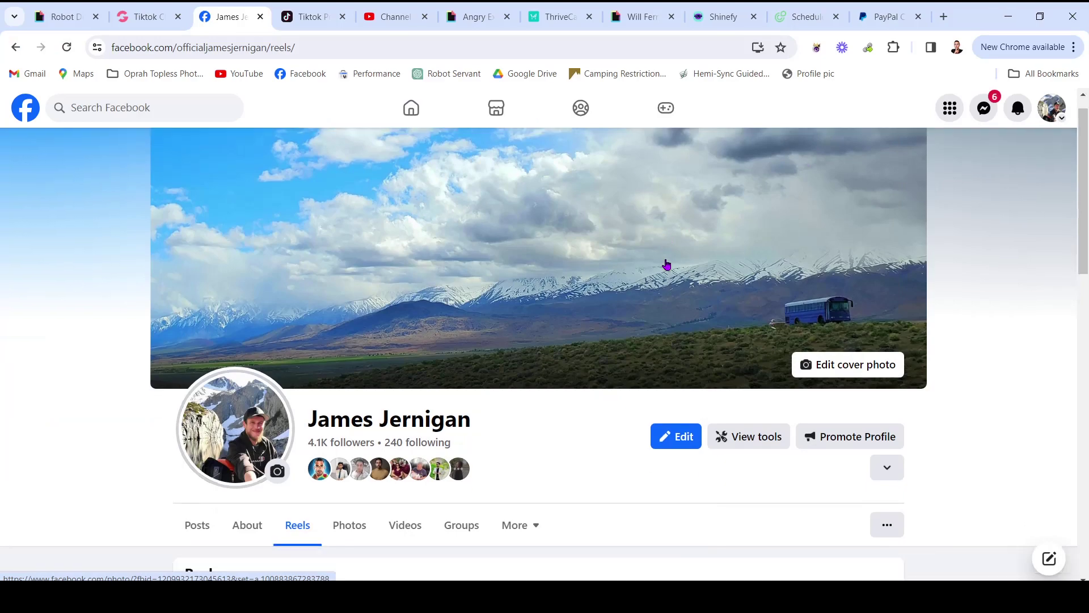
{"action": "scroll", "coordinate": [505, 299], "scroll_direction": "down", "scroll_amount": 2}
{"action": "scroll", "coordinate": [758, 312], "scroll_direction": "down", "scroll_amount": 1}
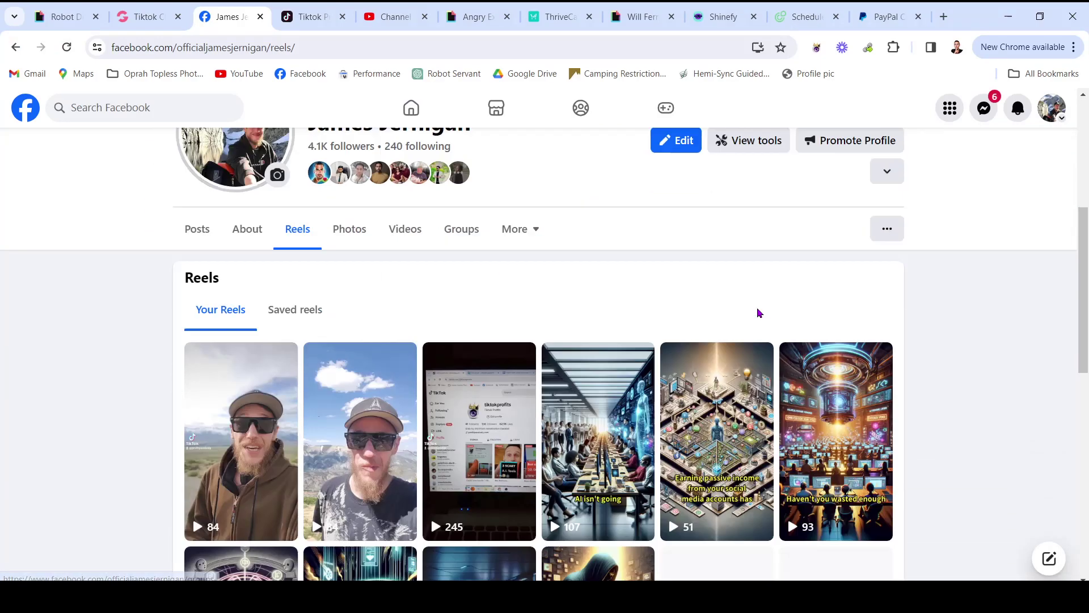
{"action": "scroll", "coordinate": [930, 227], "scroll_direction": "down", "scroll_amount": 1}
{"action": "scroll", "coordinate": [931, 227], "scroll_direction": "down", "scroll_amount": 1}
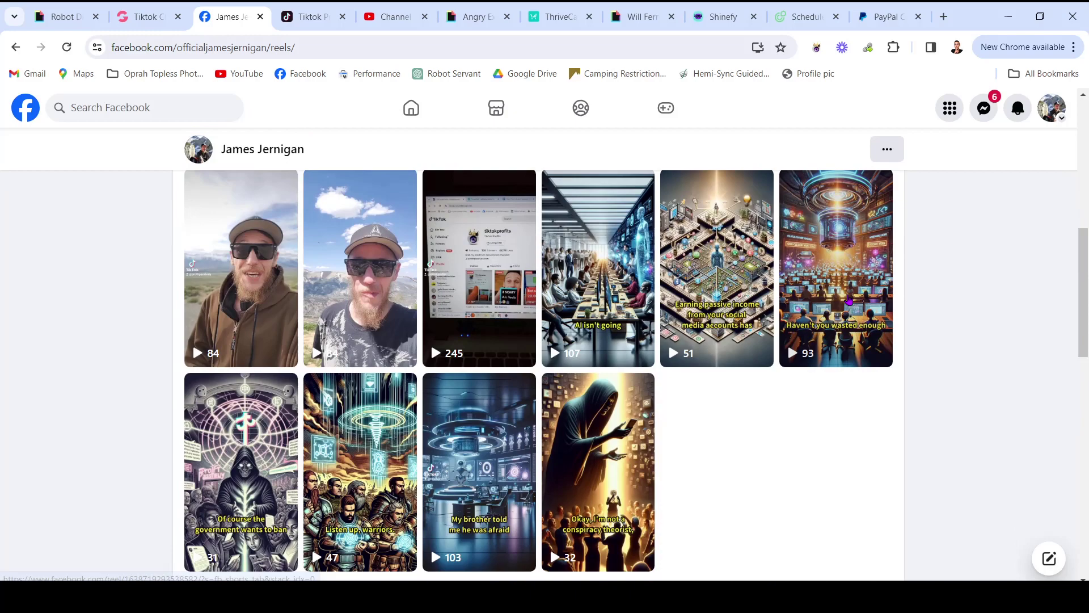
{"action": "scroll", "coordinate": [431, 547], "scroll_direction": "down", "scroll_amount": 1}
{"action": "scroll", "coordinate": [431, 476], "scroll_direction": "down", "scroll_amount": 3}
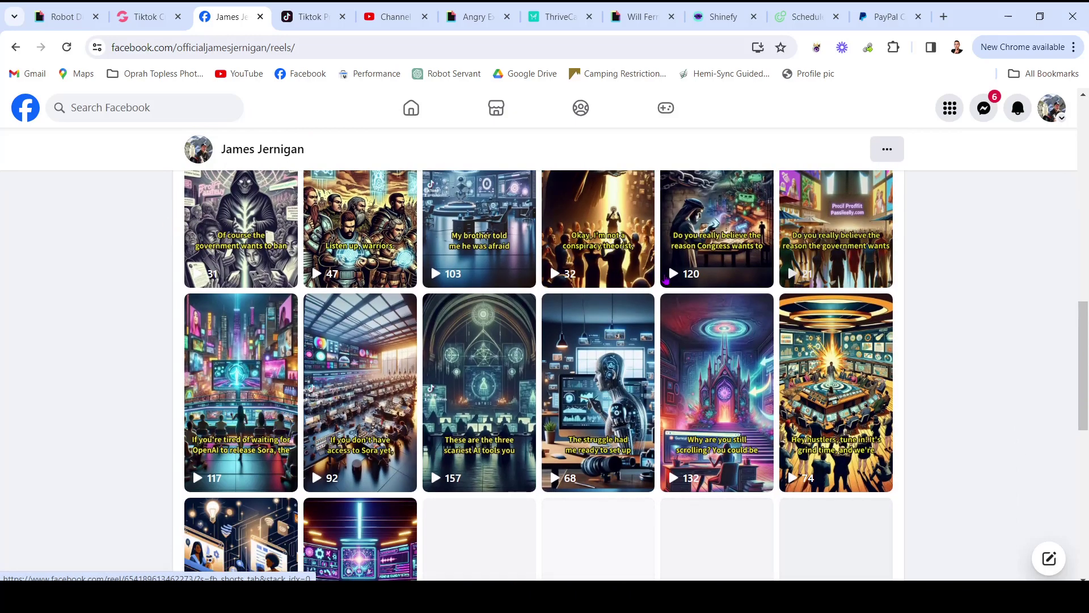
{"action": "scroll", "coordinate": [668, 328], "scroll_direction": "down", "scroll_amount": 3}
{"action": "scroll", "coordinate": [669, 328], "scroll_direction": "up", "scroll_amount": 3}
{"action": "scroll", "coordinate": [667, 328], "scroll_direction": "up", "scroll_amount": 5}
{"action": "scroll", "coordinate": [668, 327], "scroll_direction": "up", "scroll_amount": 5}
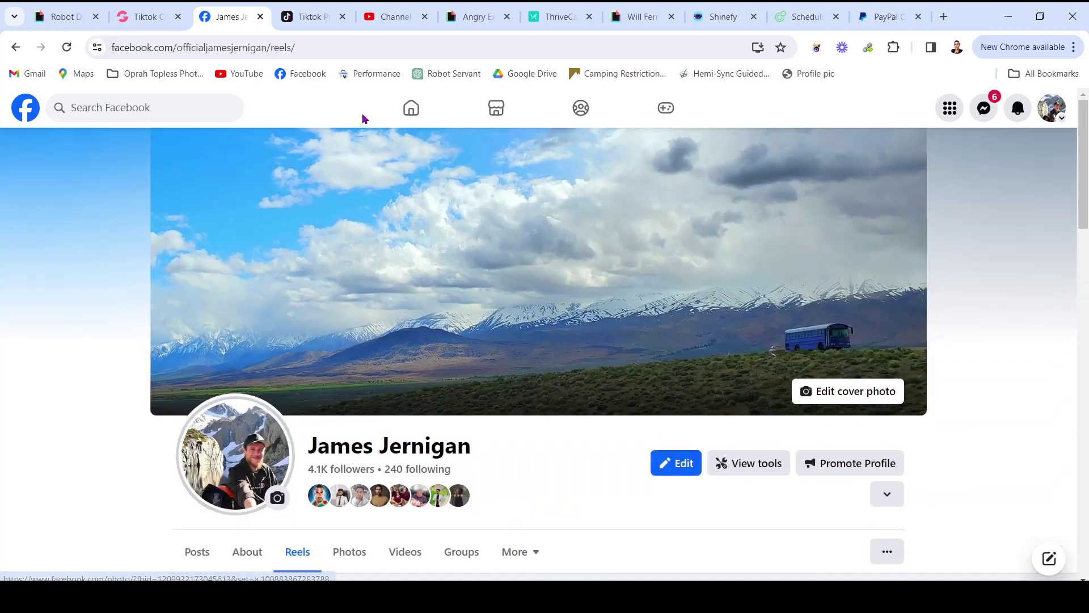
{"action": "left_click", "coordinate": [313, 17]}
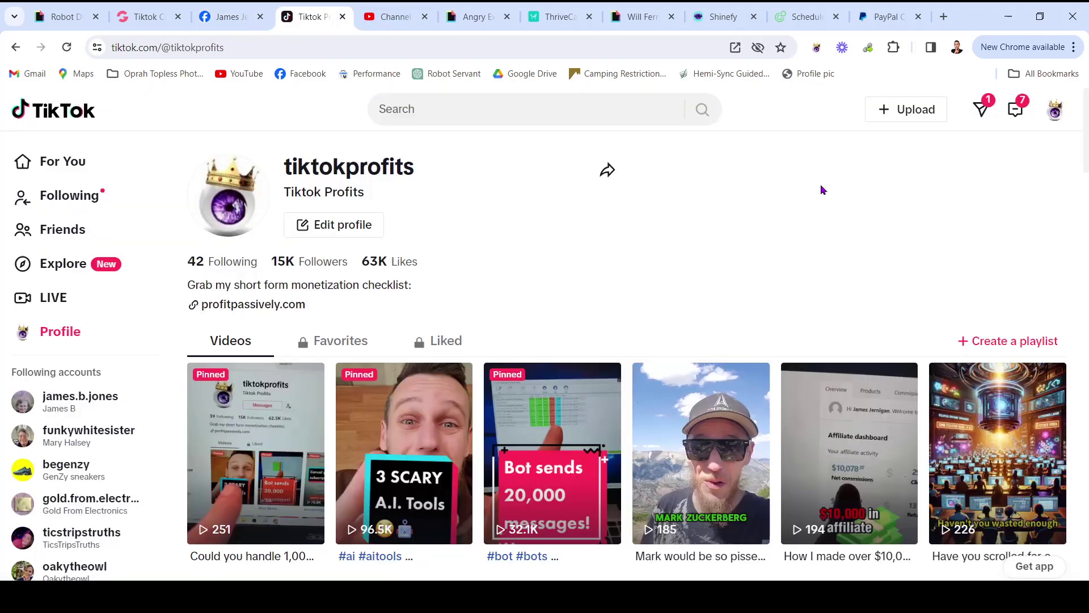
{"action": "scroll", "coordinate": [897, 184], "scroll_direction": "down", "scroll_amount": 3}
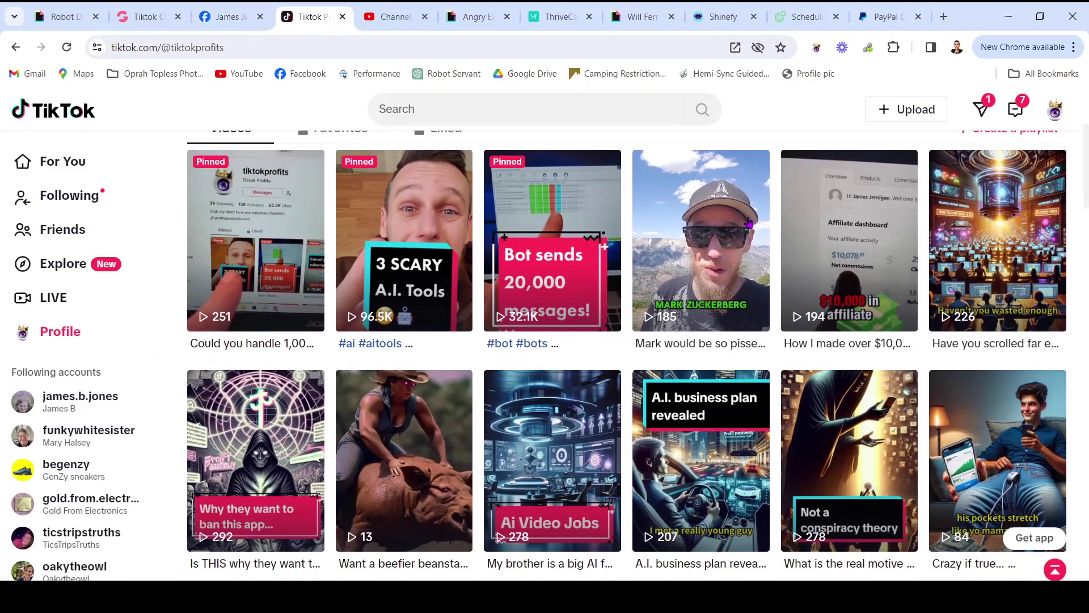
{"action": "scroll", "coordinate": [877, 273], "scroll_direction": "down", "scroll_amount": 1}
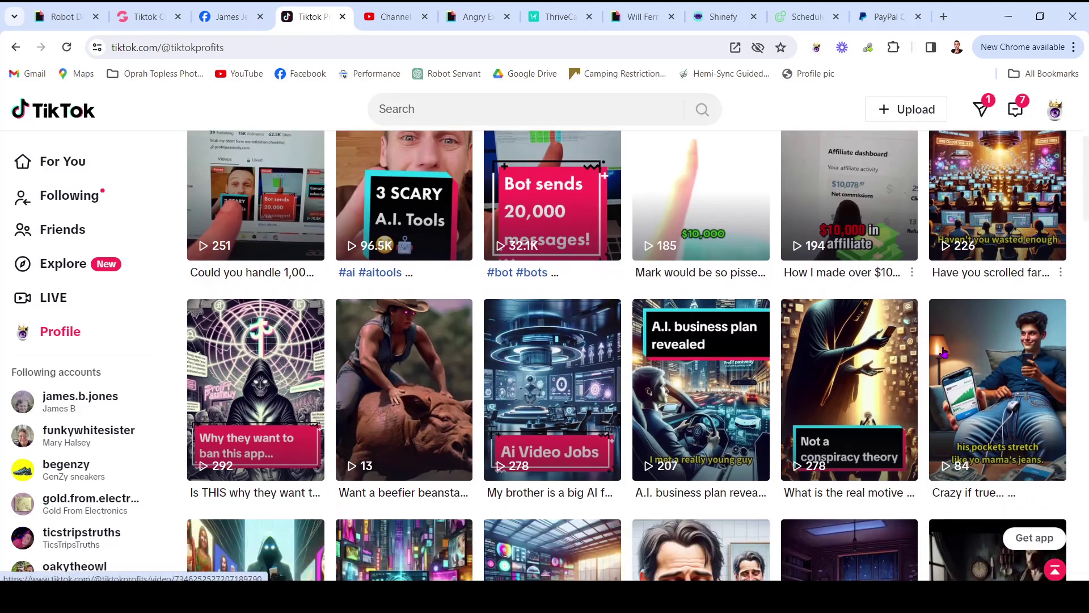
{"action": "scroll", "coordinate": [722, 323], "scroll_direction": "down", "scroll_amount": 2}
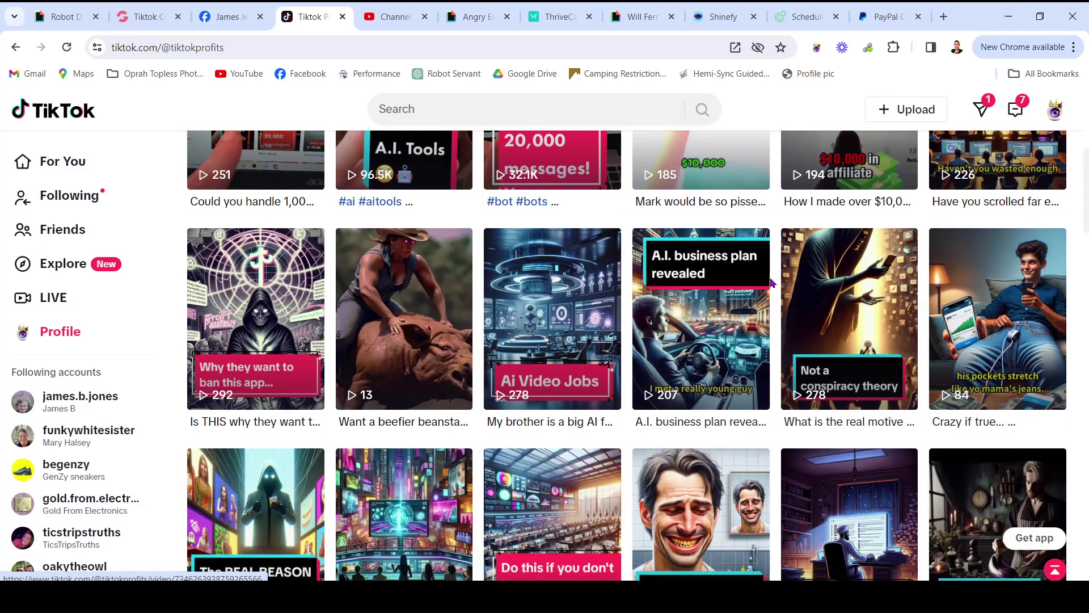
{"action": "scroll", "coordinate": [758, 264], "scroll_direction": "down", "scroll_amount": 1}
{"action": "scroll", "coordinate": [729, 224], "scroll_direction": "down", "scroll_amount": 1}
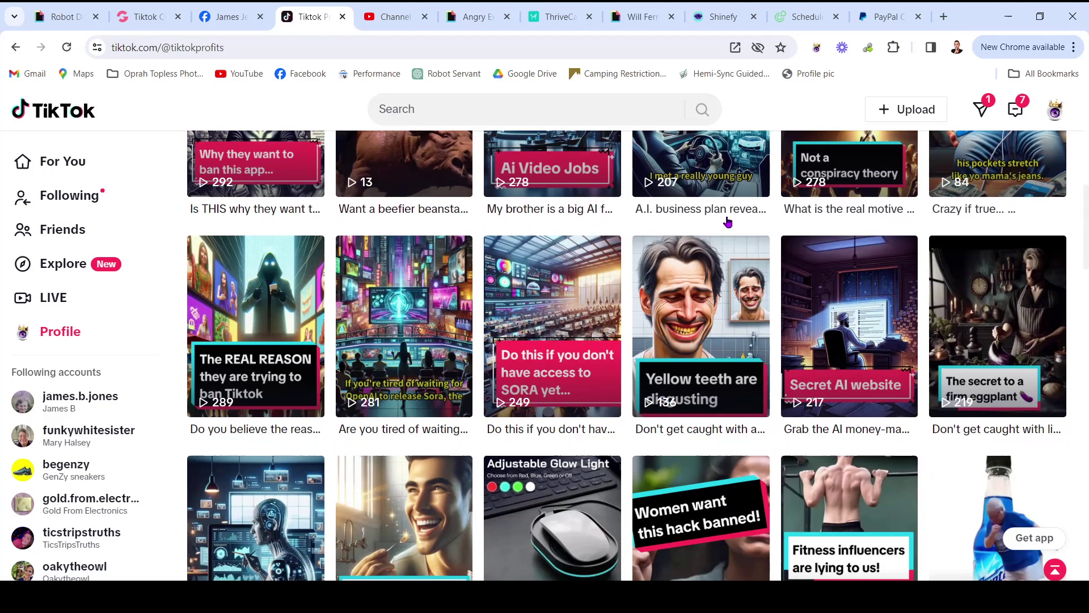
Switch from the TikTok video grid to the YouTube Studio Shorts list.
{"action": "left_click", "coordinate": [397, 21]}
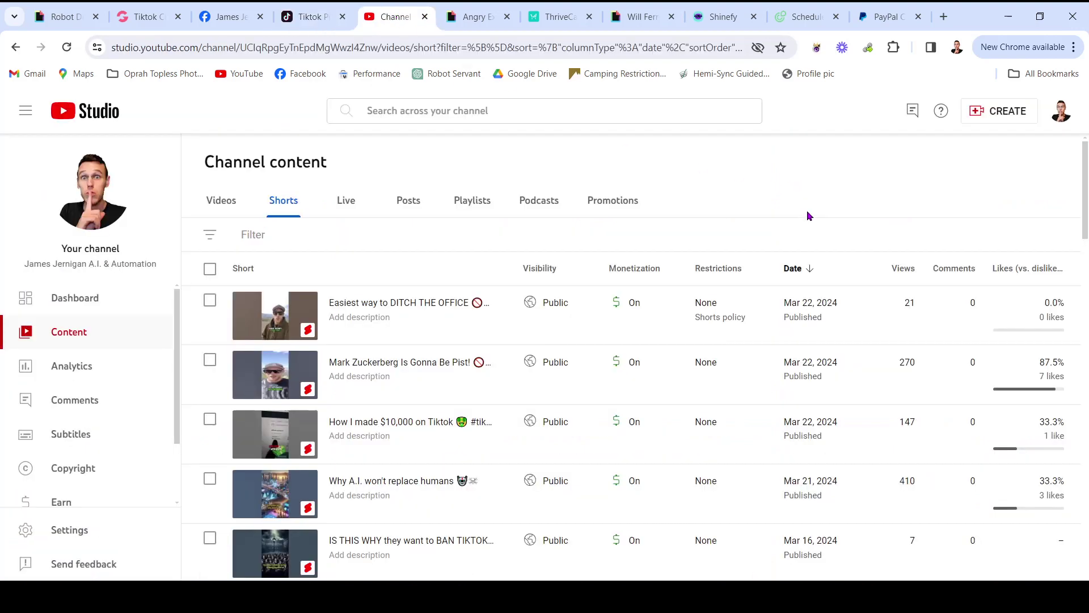
{"action": "scroll", "coordinate": [817, 226], "scroll_direction": "down", "scroll_amount": 2}
{"action": "scroll", "coordinate": [839, 255], "scroll_direction": "down", "scroll_amount": 2}
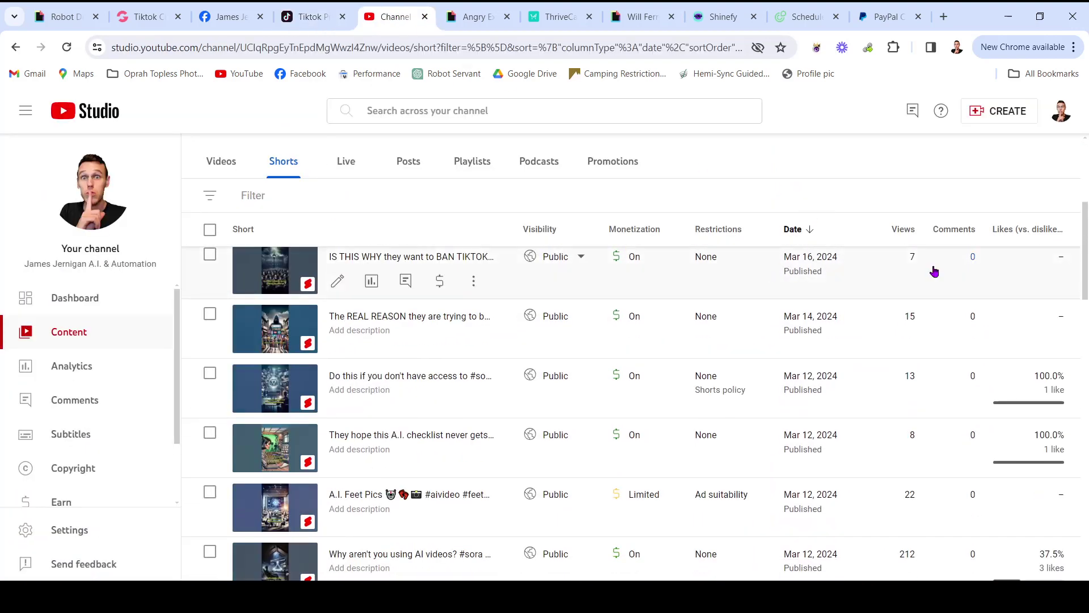
{"action": "scroll", "coordinate": [934, 271], "scroll_direction": "down", "scroll_amount": 1}
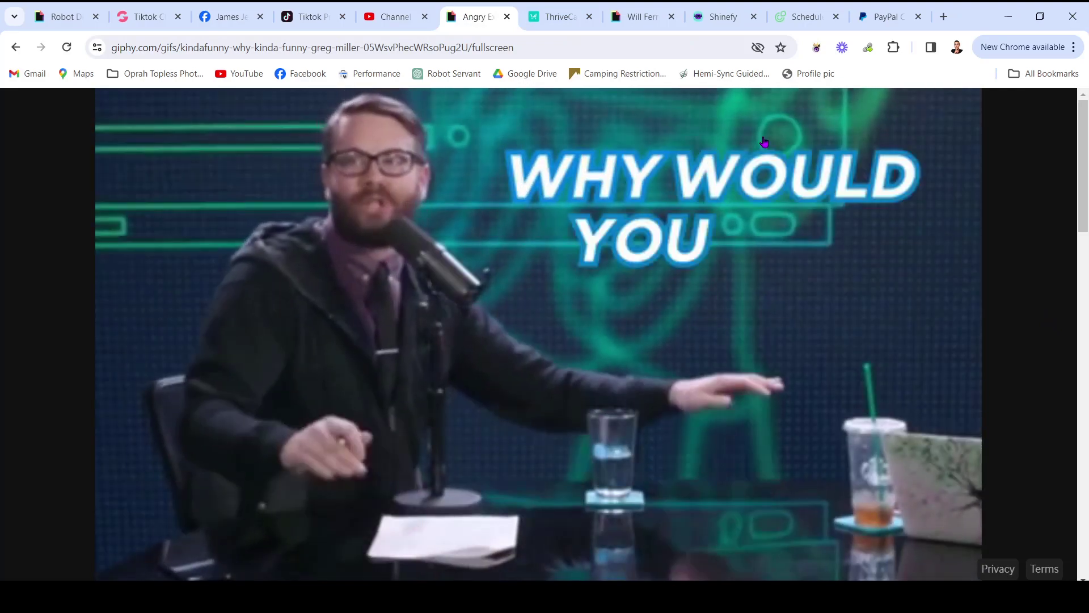
Move from the Giphy tab to the tiktokprofits TikTok profile with Ctrl+4.
{"action": "key", "text": "ctrl+4"}
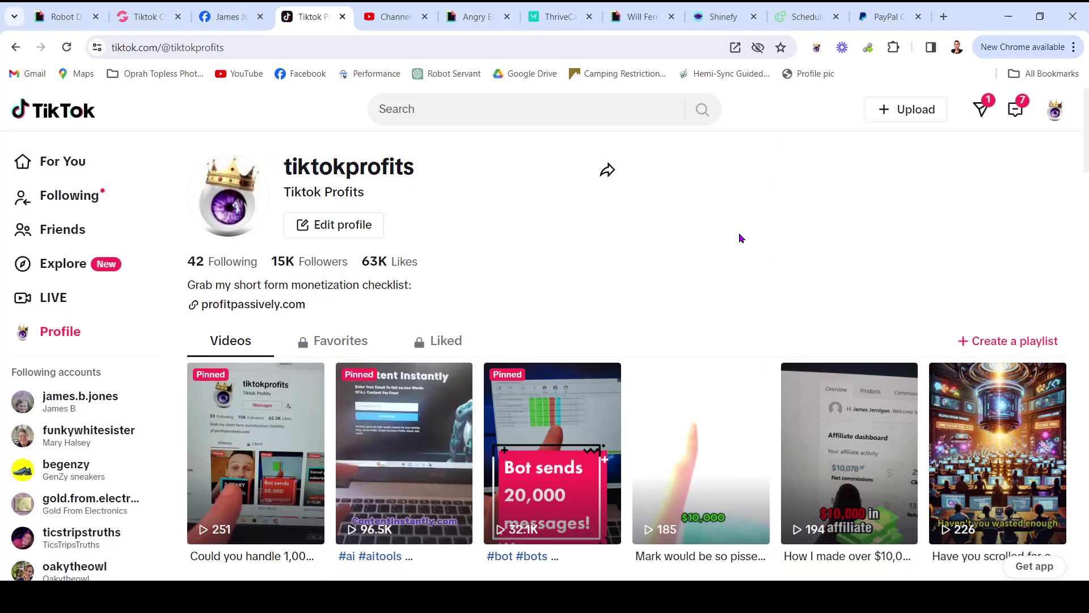
Show the ThriveCart affiliate dashboard's commission totals, then return to the Notepad outline.
{"action": "left_click", "coordinate": [558, 17]}
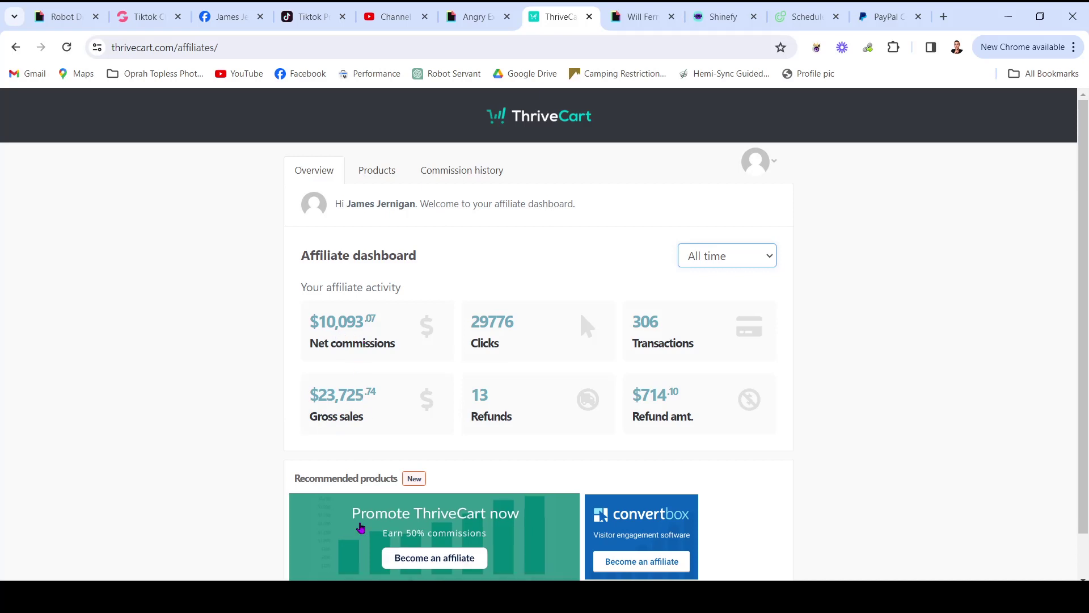
{"action": "key", "text": "alt+Tab"}
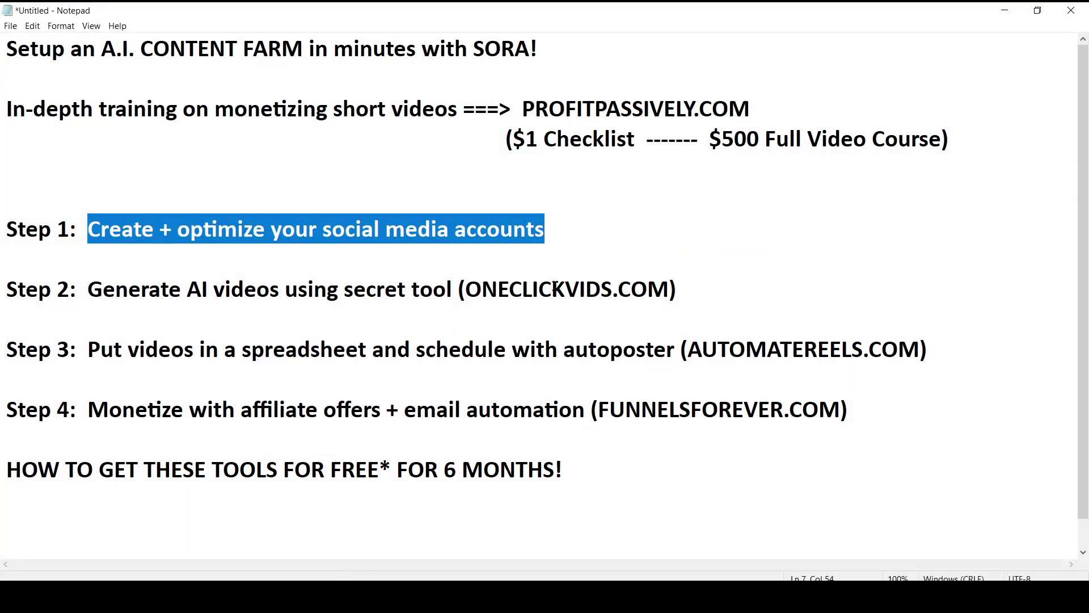
Highlight the Step 1 social media accounts text, then switch to the Facebook reels page.
{"action": "left_click", "coordinate": [455, 232]}
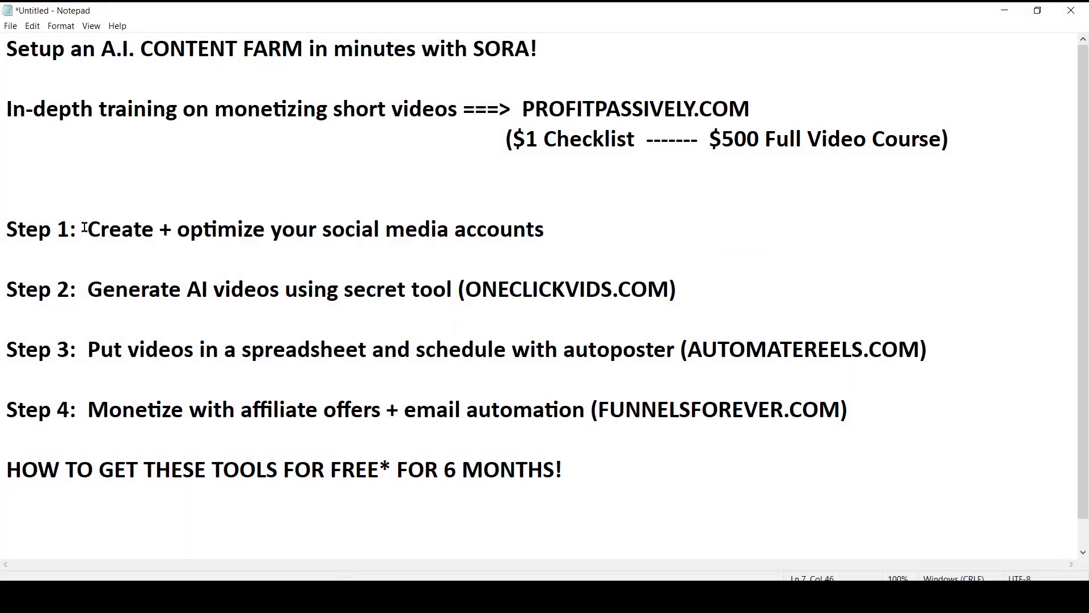
{"action": "left_click_drag", "start_coordinate": [85, 228], "coordinate": [543, 230]}
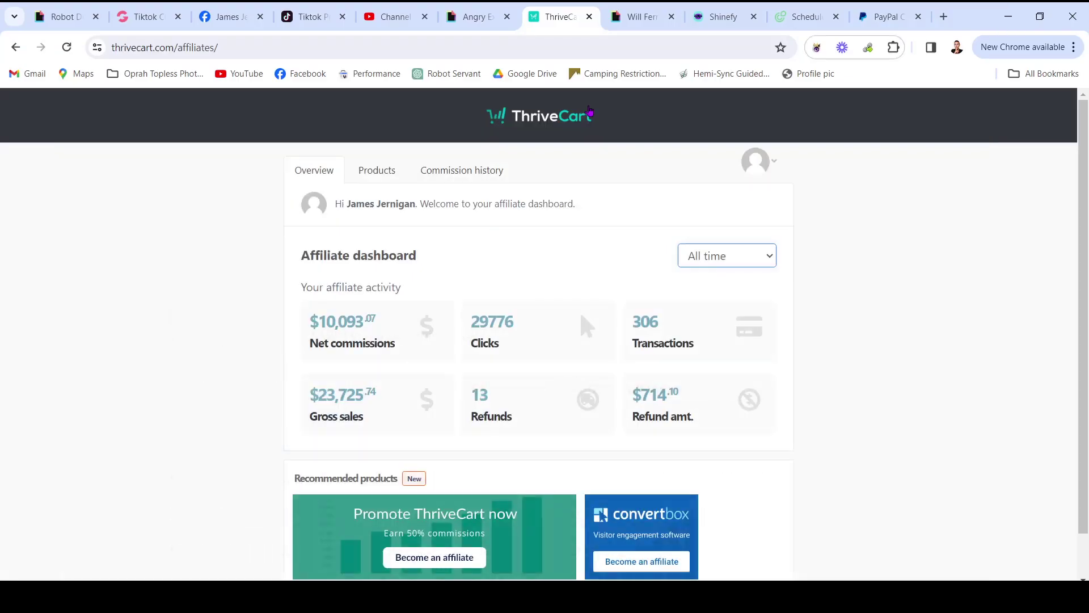
{"action": "left_click", "coordinate": [229, 16]}
{"action": "scroll", "coordinate": [558, 299], "scroll_direction": "down", "scroll_amount": 3}
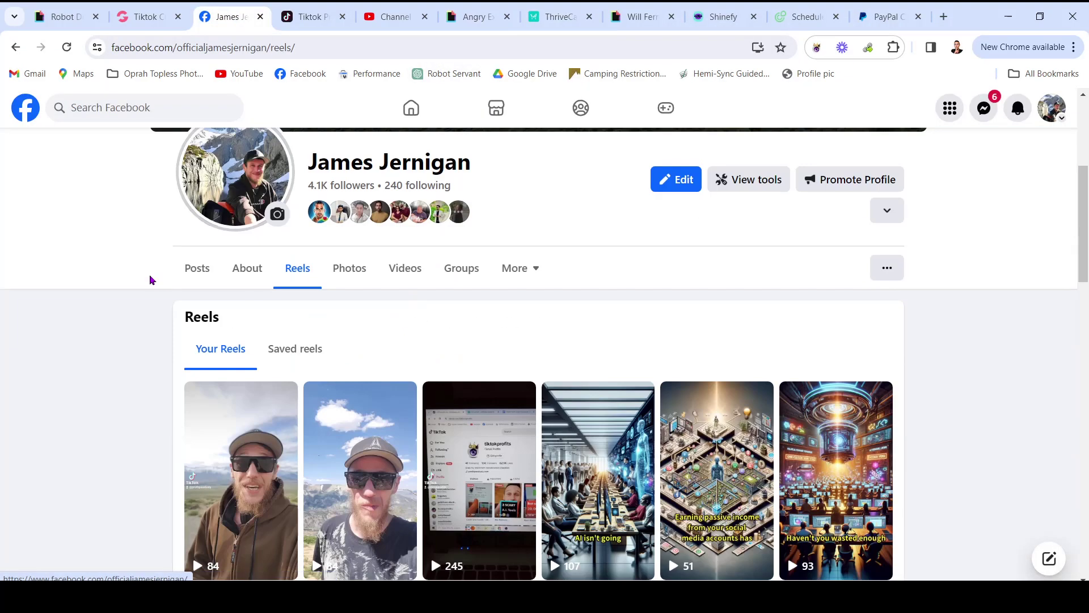
{"action": "scroll", "coordinate": [151, 280], "scroll_direction": "down", "scroll_amount": 3}
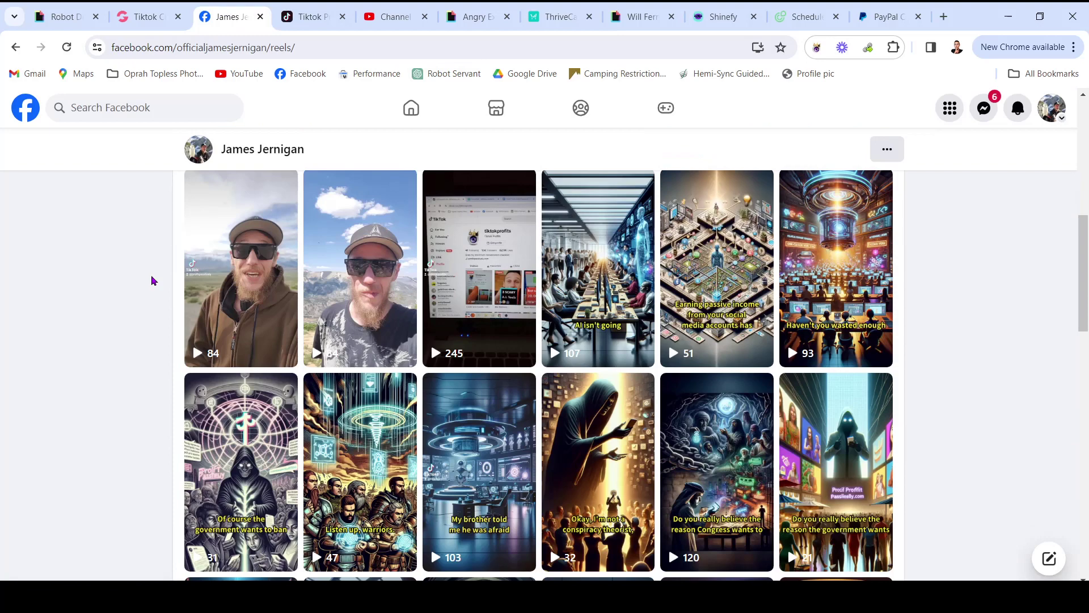
{"action": "scroll", "coordinate": [152, 280], "scroll_direction": "down", "scroll_amount": 1}
{"action": "scroll", "coordinate": [153, 280], "scroll_direction": "down", "scroll_amount": 1}
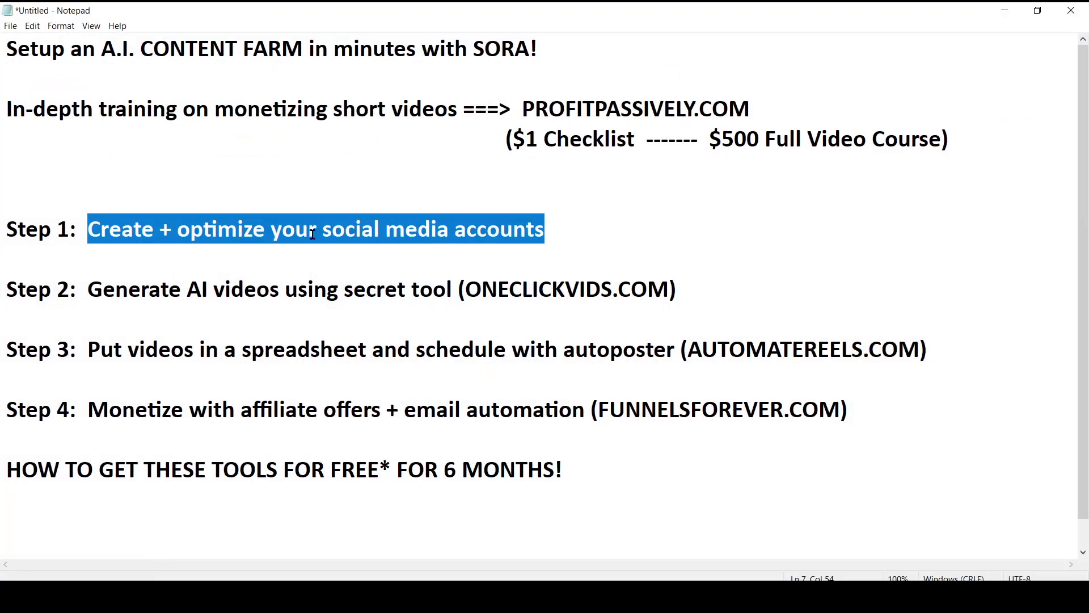
Highlight the word 'optimize' in Step 1, then switch to the TikTok profile page.
{"action": "left_click", "coordinate": [316, 231]}
{"action": "left_click_drag", "start_coordinate": [89, 230], "coordinate": [552, 230]}
{"action": "left_click", "coordinate": [266, 231]}
{"action": "left_click_drag", "start_coordinate": [177, 232], "coordinate": [268, 230]}
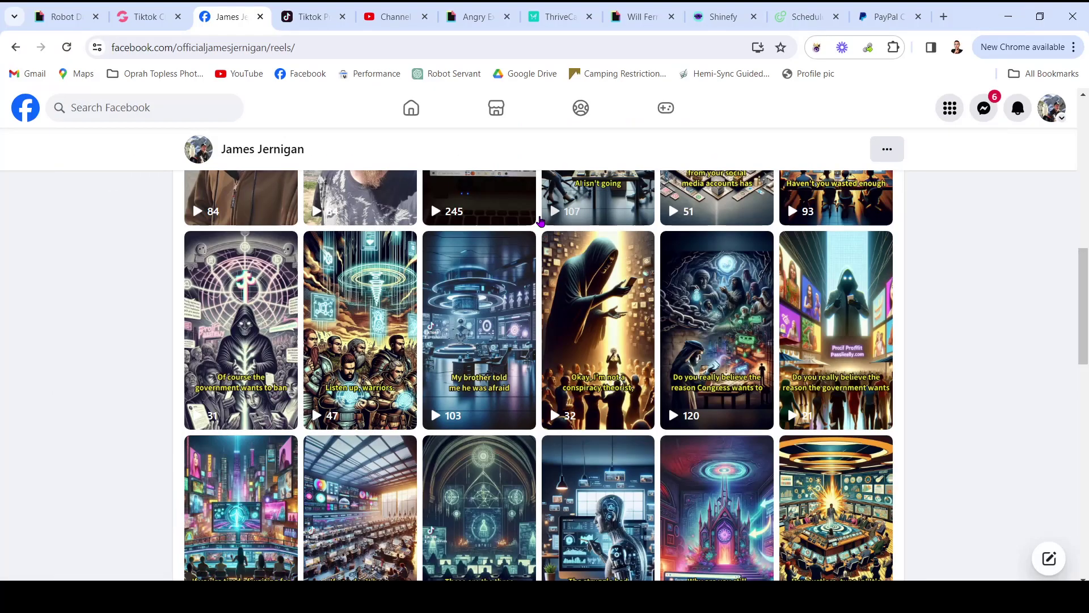
{"action": "scroll", "coordinate": [543, 226], "scroll_direction": "up", "scroll_amount": 10}
{"action": "left_click", "coordinate": [315, 19]}
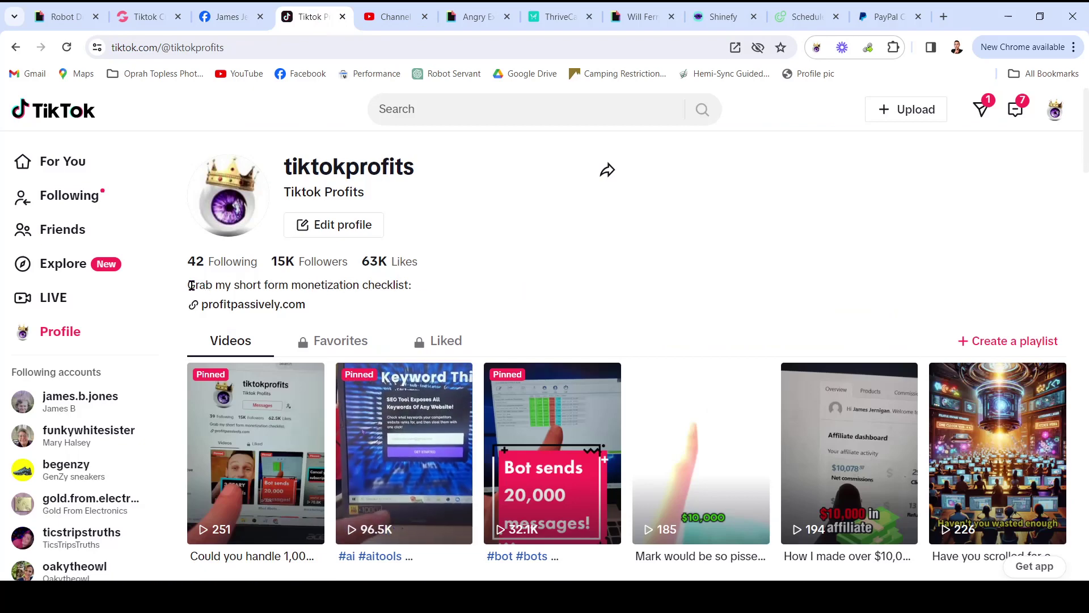
Highlight the TikTok bio line offering the monetization checklist, then clear it.
{"action": "left_click_drag", "start_coordinate": [186, 286], "coordinate": [420, 290]}
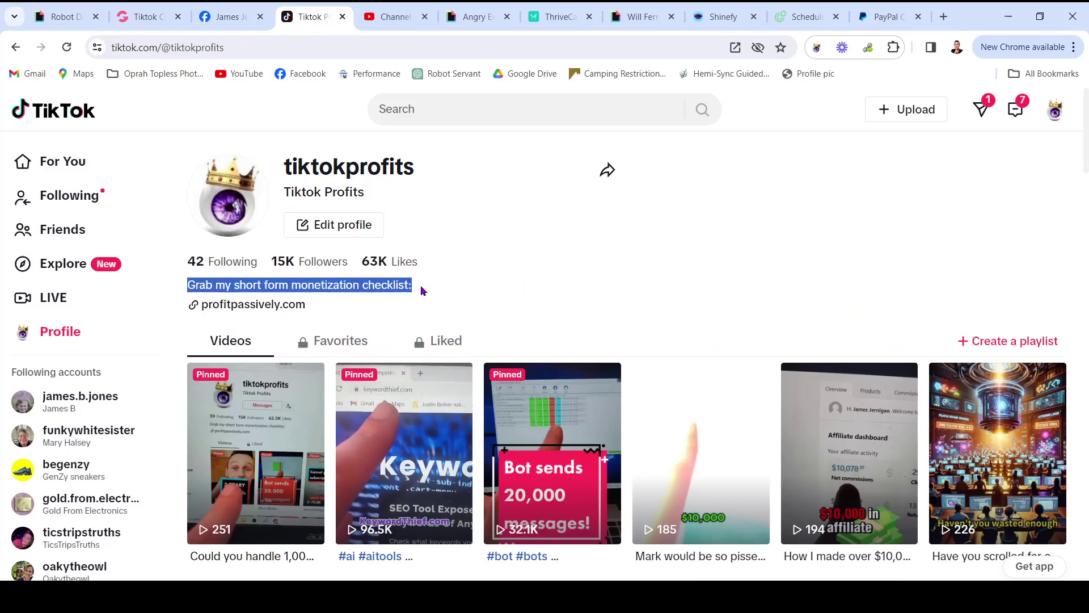
{"action": "left_click_drag", "start_coordinate": [188, 285], "coordinate": [464, 292]}
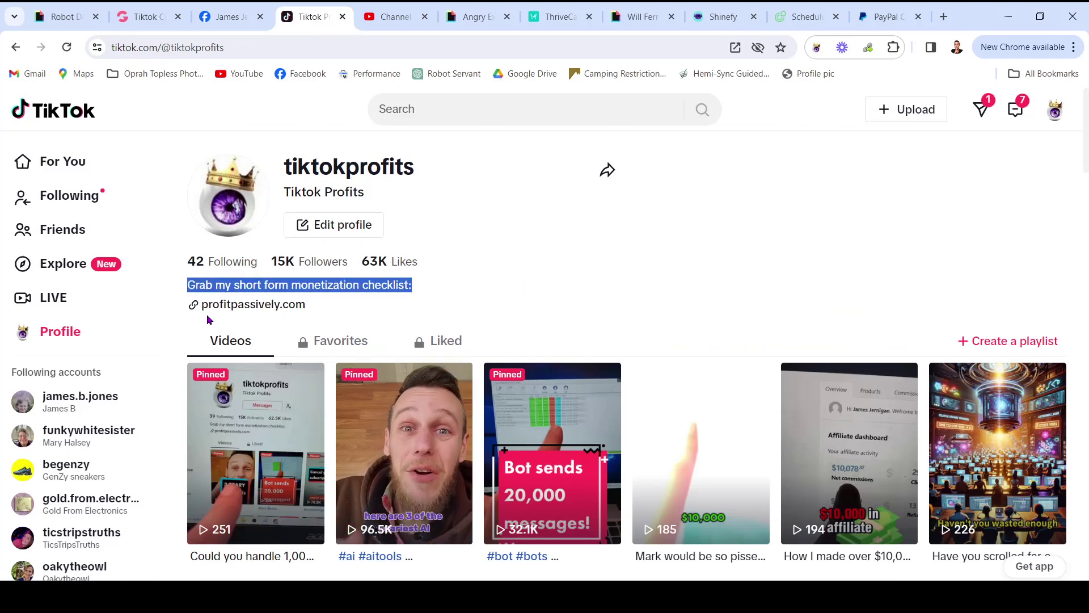
{"action": "left_click", "coordinate": [315, 284]}
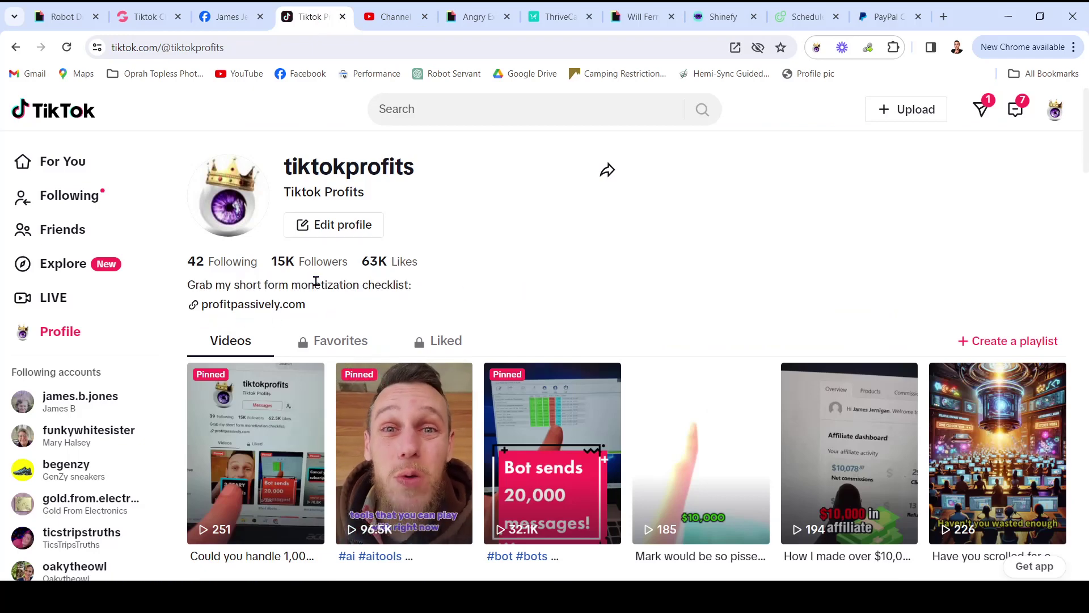
{"action": "left_click_drag", "start_coordinate": [186, 285], "coordinate": [418, 288]}
{"action": "left_click", "coordinate": [502, 285]}
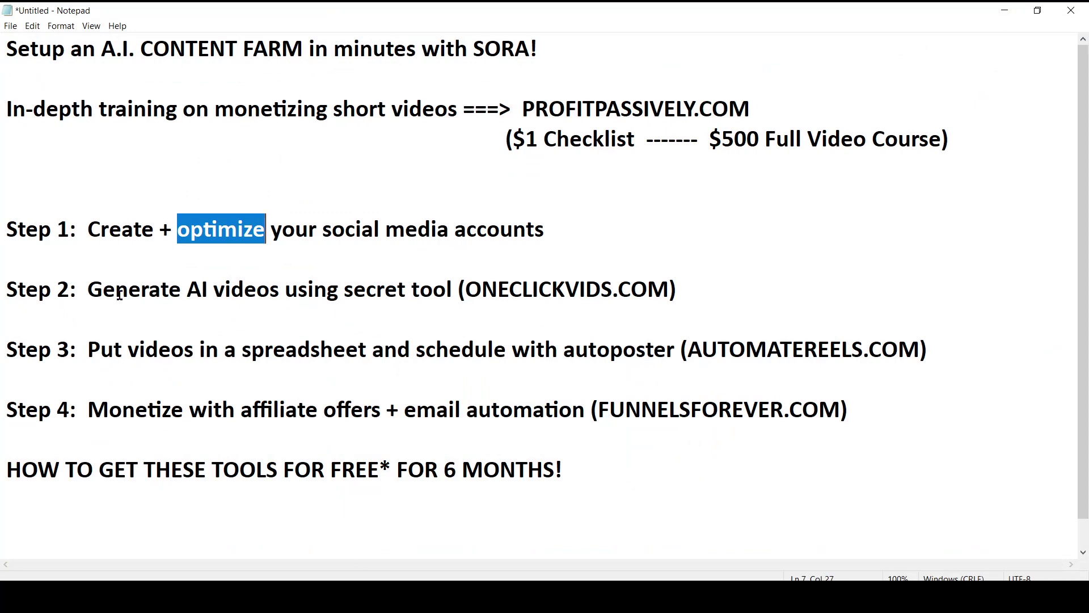
Highlight the Step 2 AI videos text and then the word SORA.
{"action": "left_click_drag", "start_coordinate": [88, 291], "coordinate": [454, 291]}
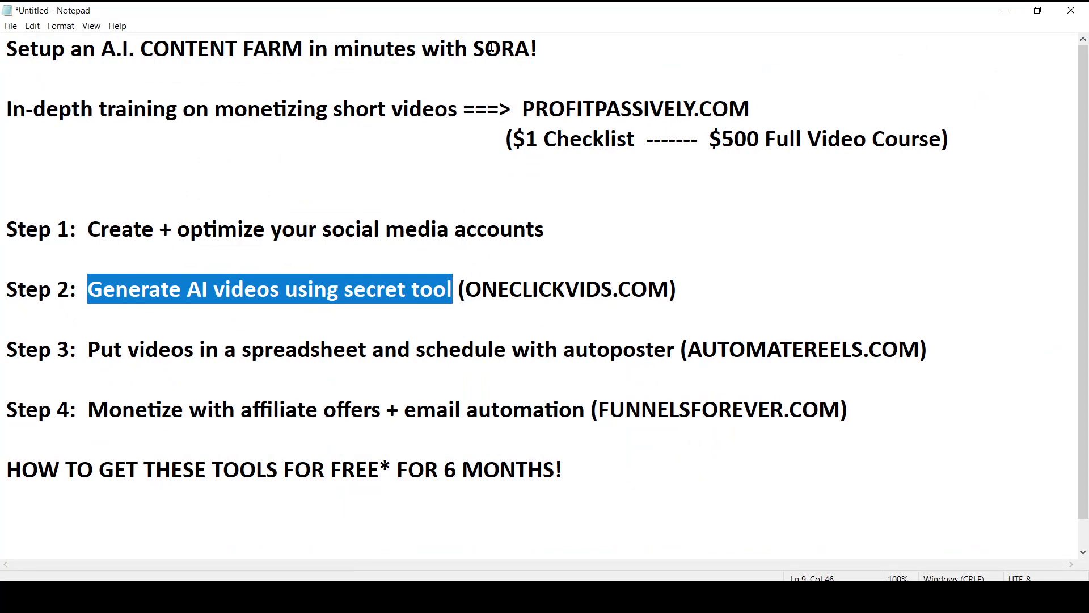
{"action": "left_click_drag", "start_coordinate": [473, 49], "coordinate": [531, 51]}
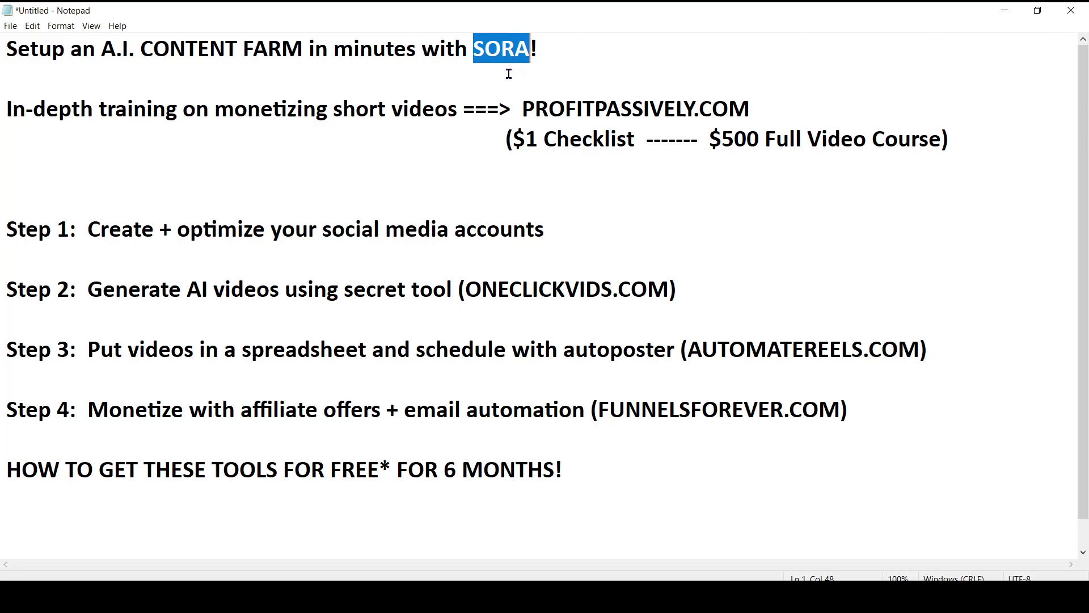
{"action": "left_click", "coordinate": [516, 252]}
{"action": "left_click_drag", "start_coordinate": [473, 48], "coordinate": [525, 49]}
Highlight the ONECLICKVIDS.COM site name, then minimize the outline to reveal the TikTok profile.
{"action": "left_click_drag", "start_coordinate": [464, 289], "coordinate": [665, 288]}
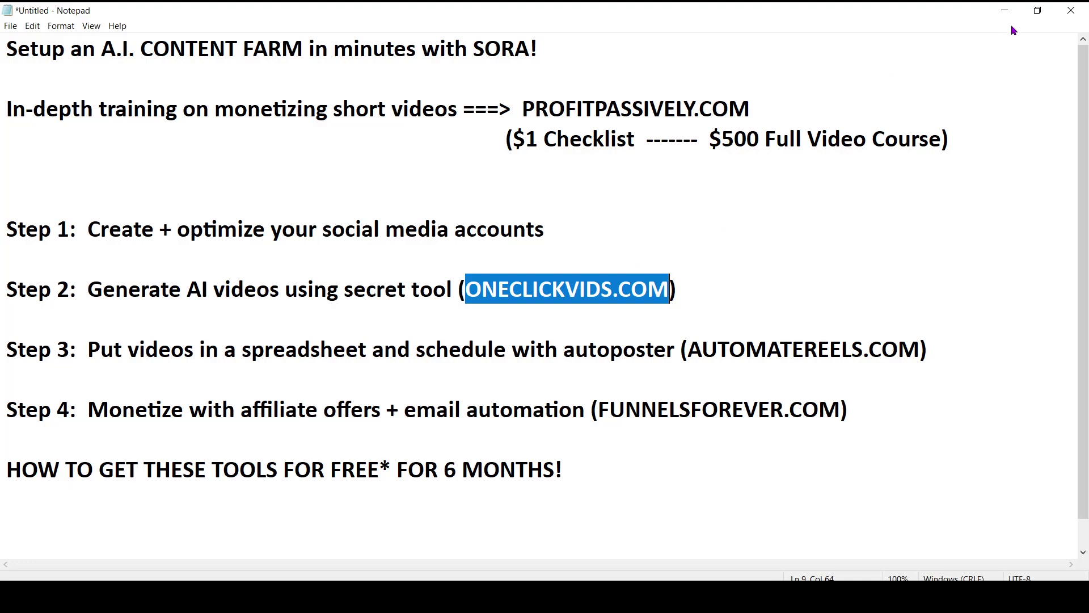
{"action": "left_click", "coordinate": [1005, 9]}
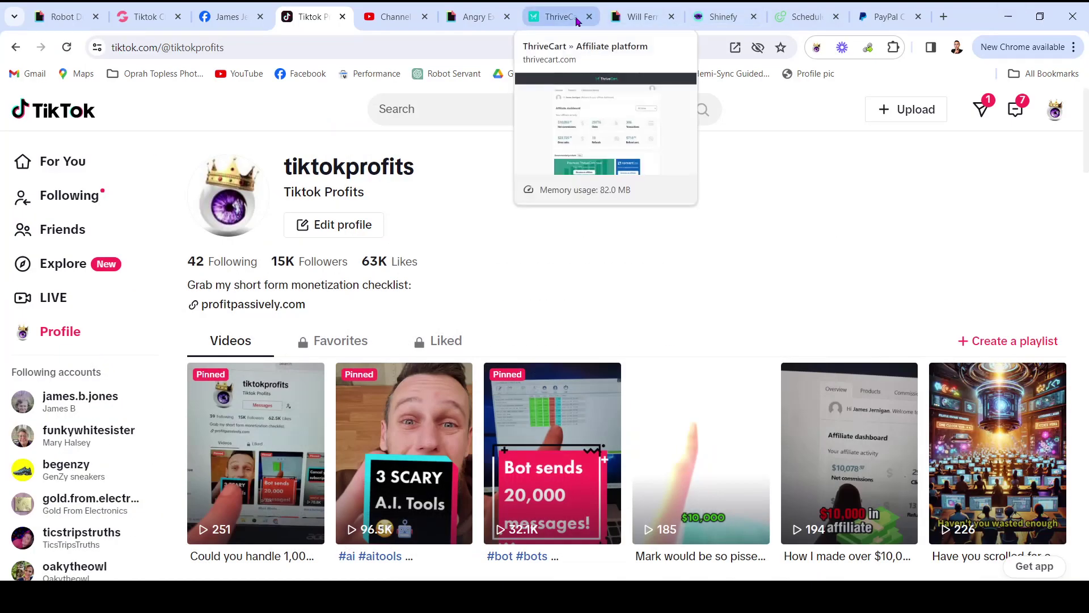
Launch Shinefy's General Purpose video generator on its short video idea input.
{"action": "left_click", "coordinate": [713, 18]}
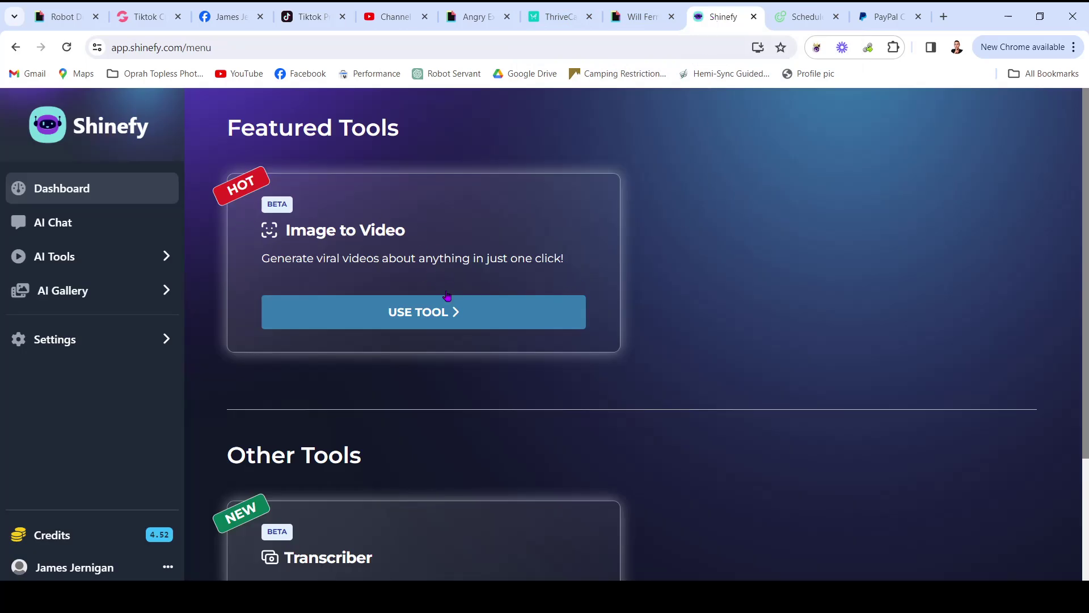
{"action": "left_click", "coordinate": [452, 312]}
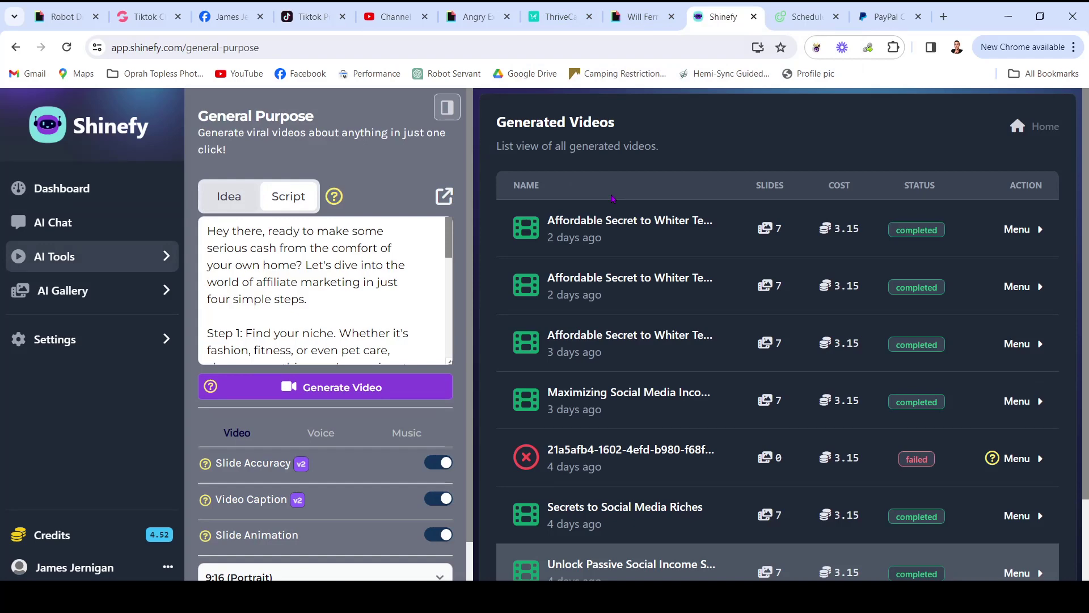
{"action": "left_click", "coordinate": [238, 200]}
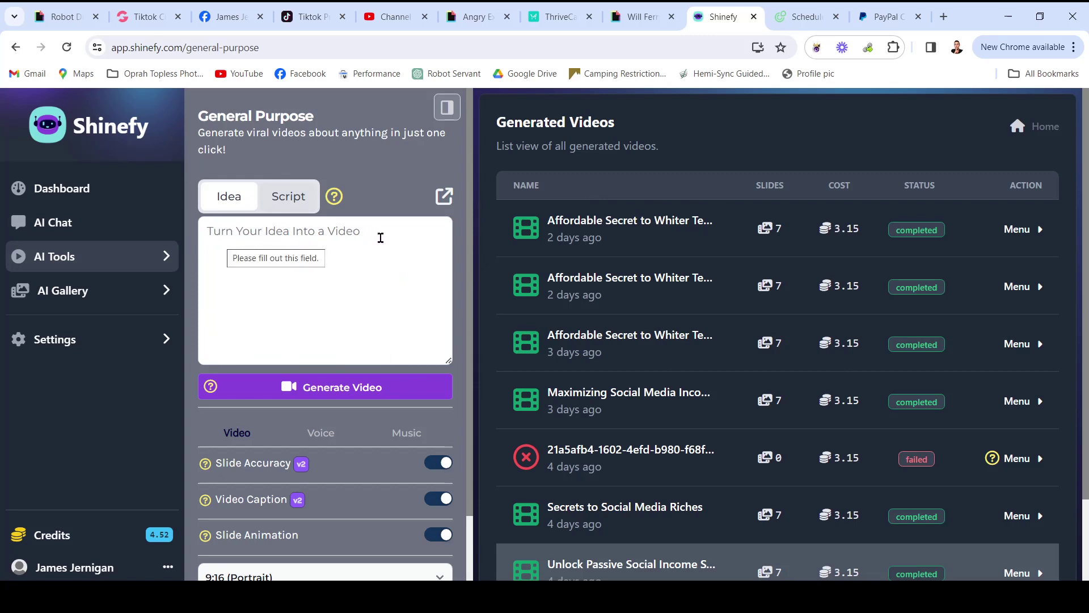
Show and highlight the custom affiliate-marketing script, then return to the idea input.
{"action": "left_click", "coordinate": [288, 198]}
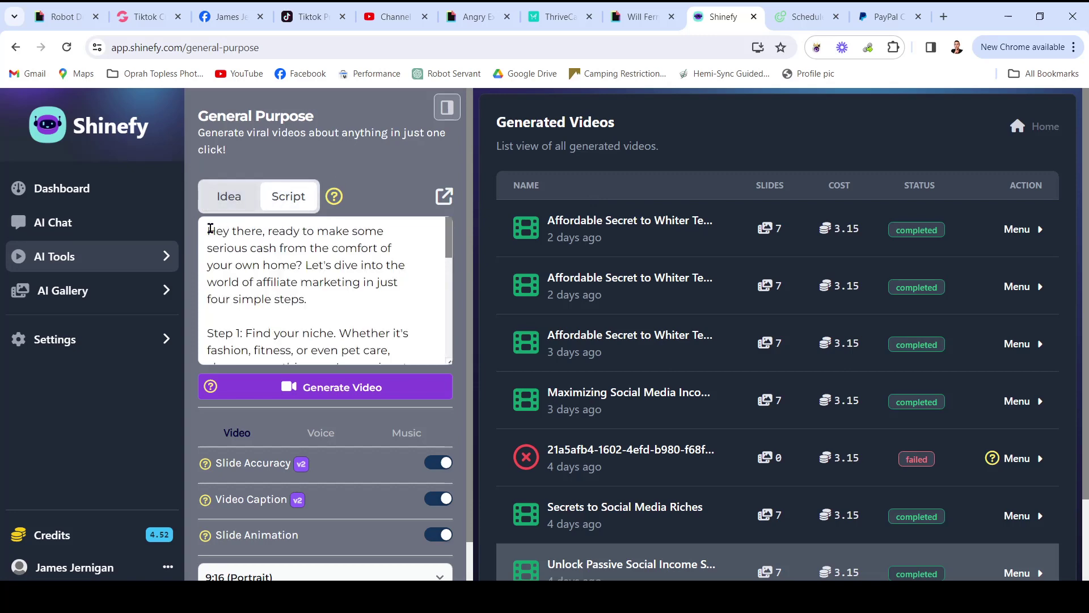
{"action": "left_click_drag", "start_coordinate": [210, 228], "coordinate": [418, 373]}
{"action": "left_click", "coordinate": [386, 284]}
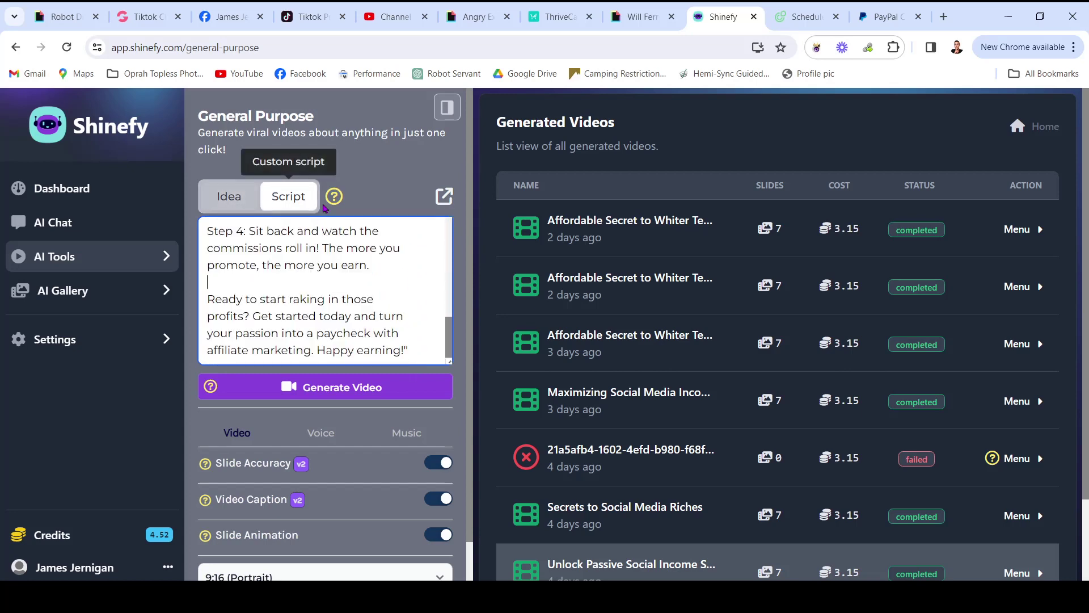
{"action": "left_click", "coordinate": [228, 197]}
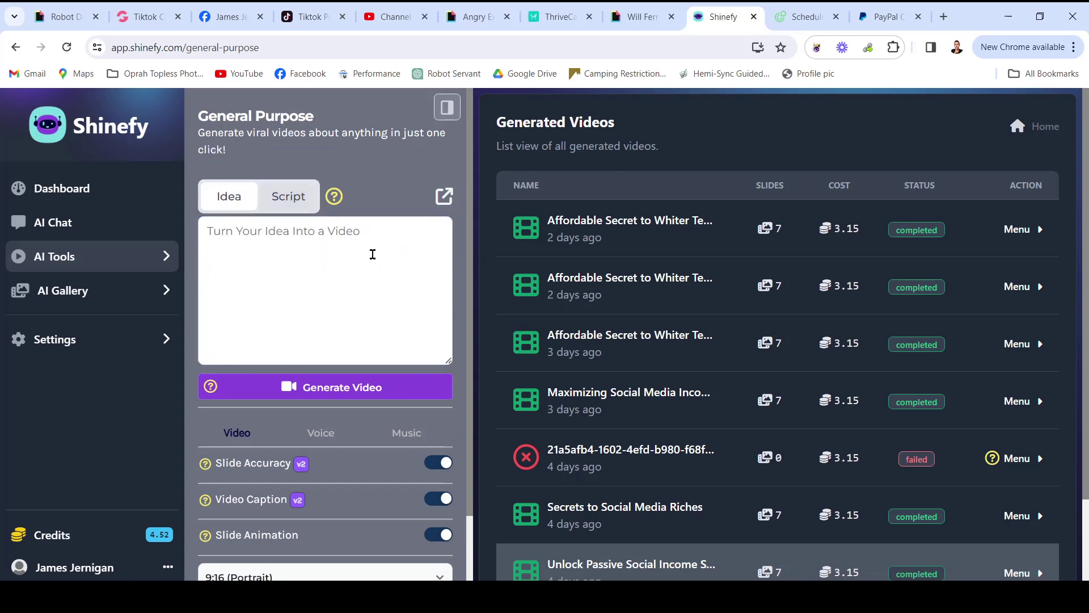
{"action": "scroll", "coordinate": [376, 261], "scroll_direction": "down", "scroll_amount": 1}
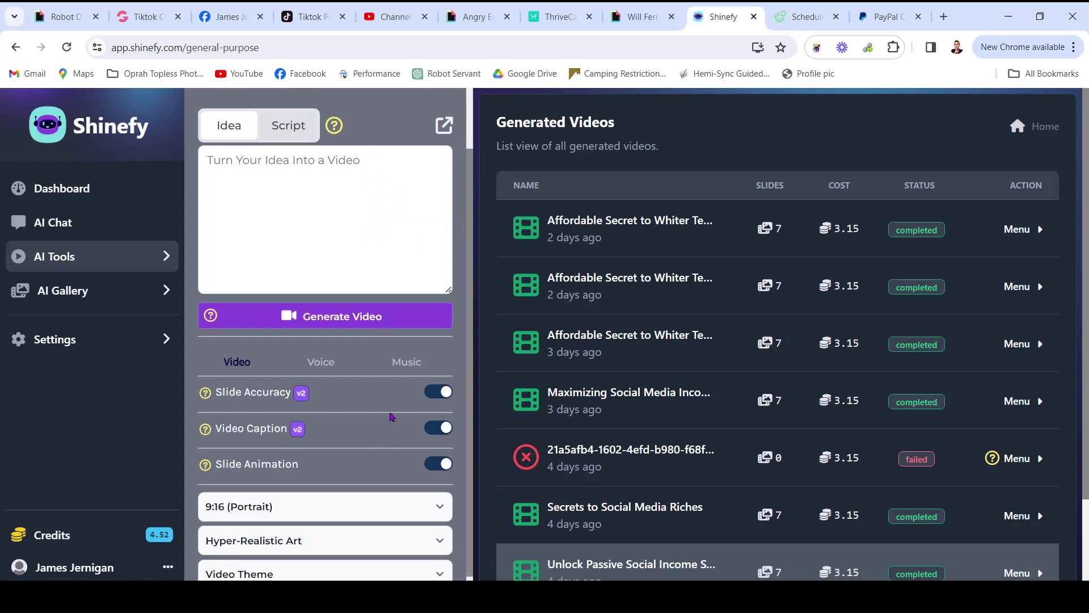
Review the Adam voice model, video and background music settings, then display the custom script text.
{"action": "left_click", "coordinate": [324, 364]}
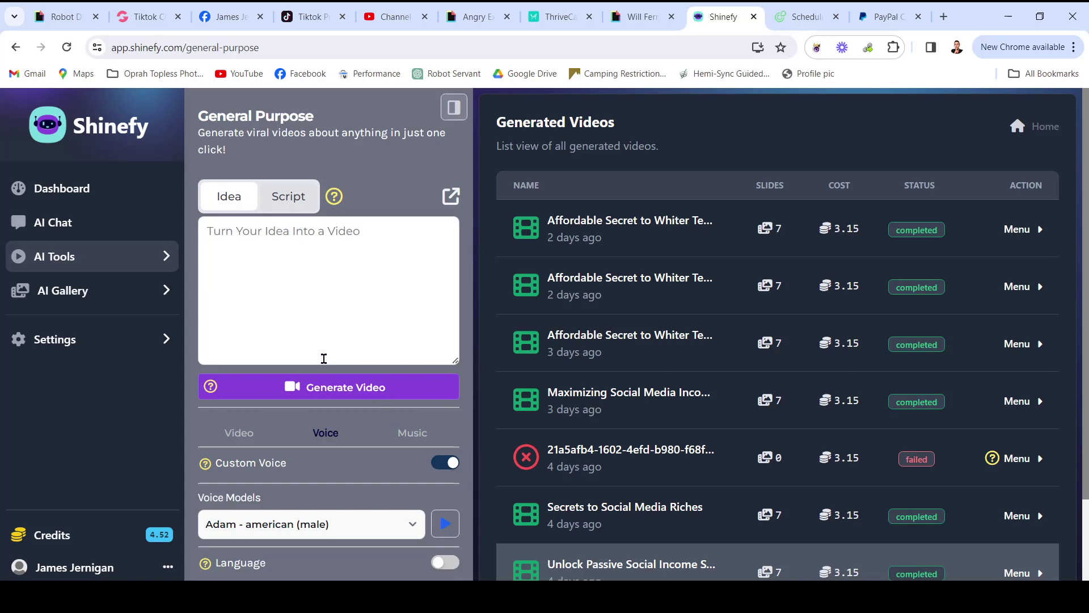
{"action": "left_click", "coordinate": [371, 511]}
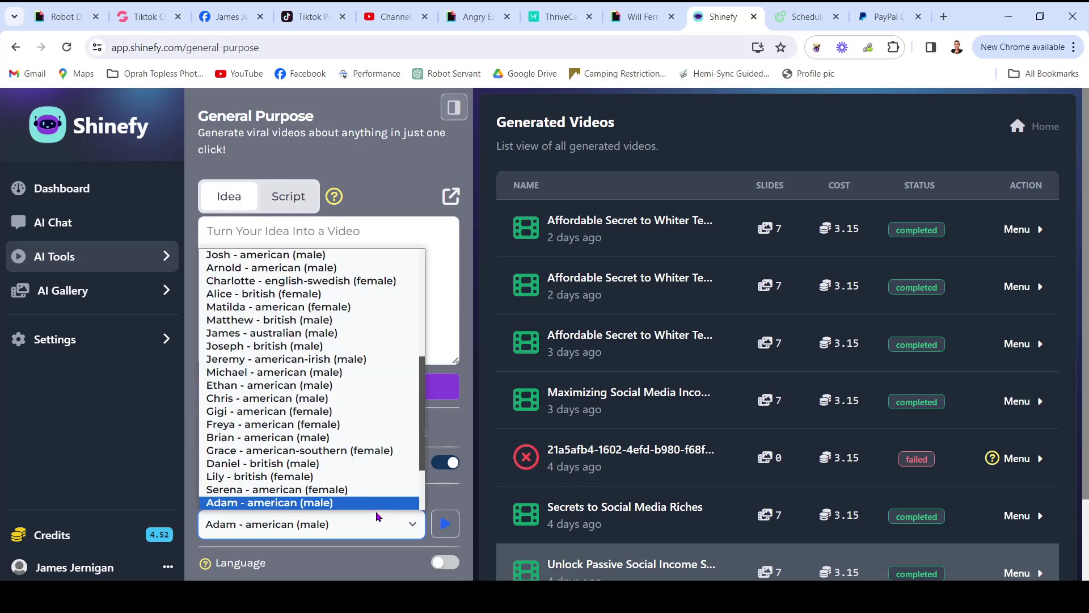
{"action": "left_click", "coordinate": [377, 182]}
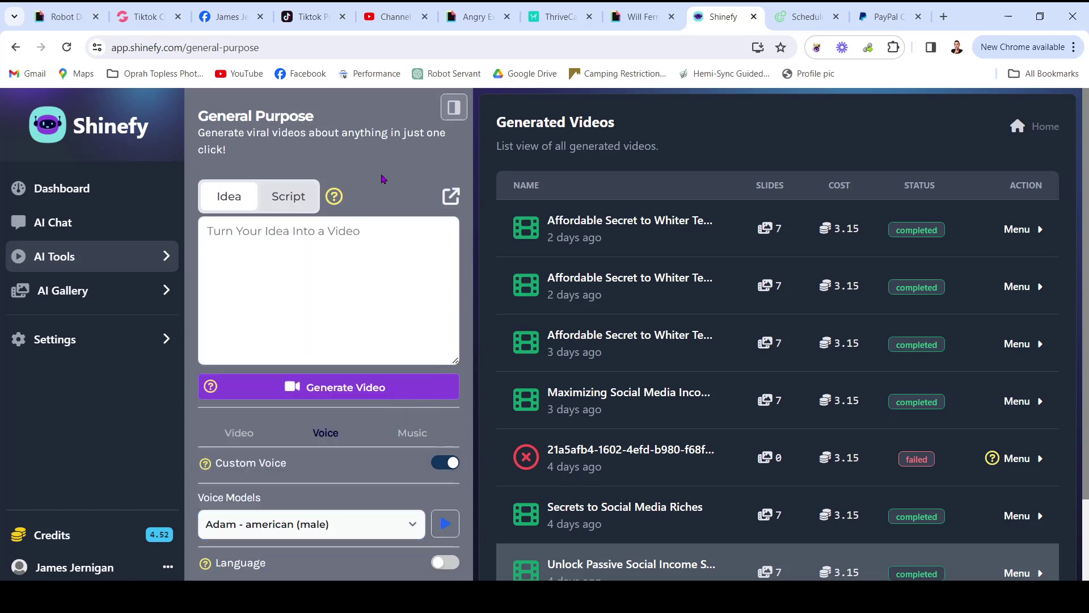
{"action": "left_click", "coordinate": [239, 433]}
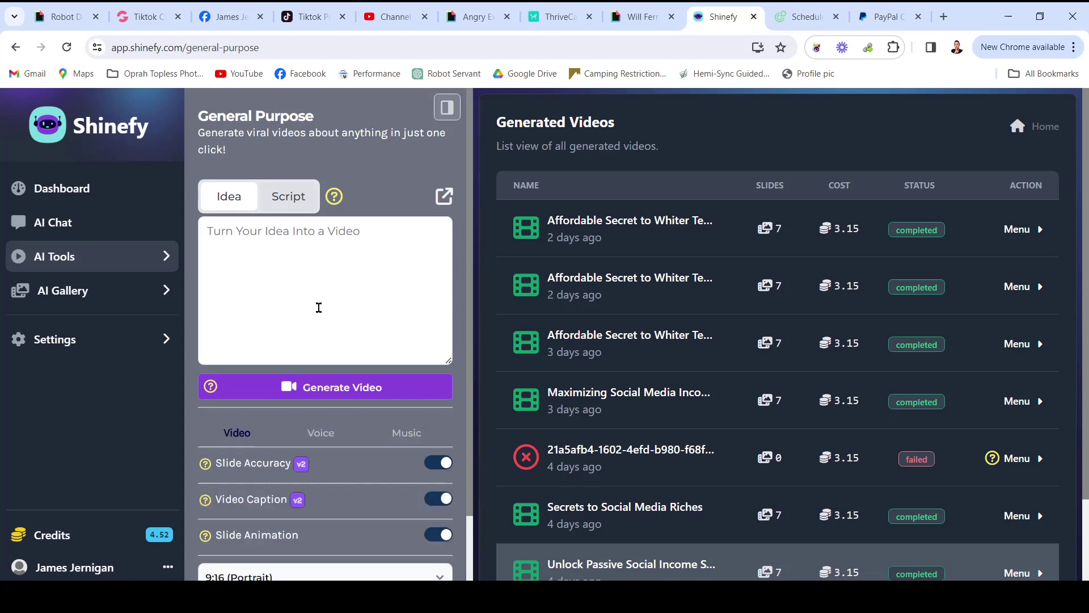
{"action": "scroll", "coordinate": [332, 340], "scroll_direction": "down", "scroll_amount": 1}
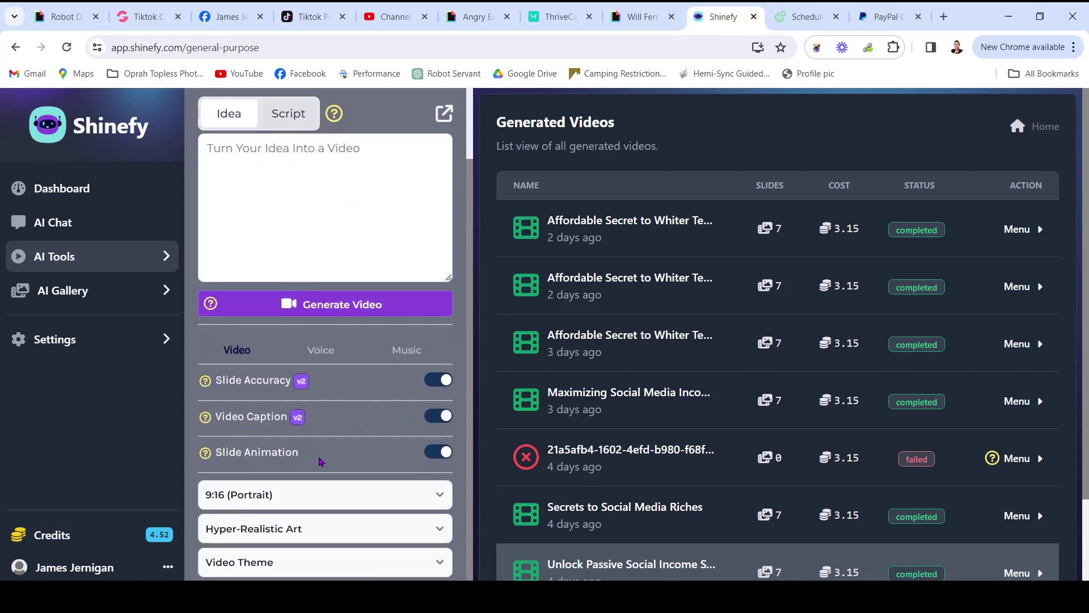
{"action": "left_click", "coordinate": [406, 348]}
{"action": "left_click", "coordinate": [240, 434]}
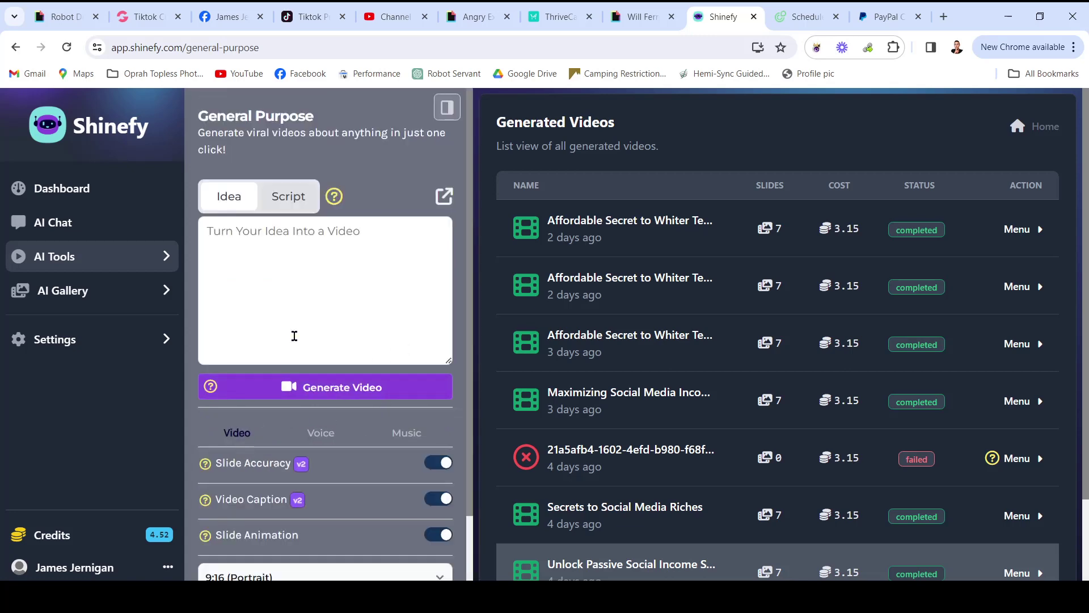
{"action": "left_click", "coordinate": [288, 196]}
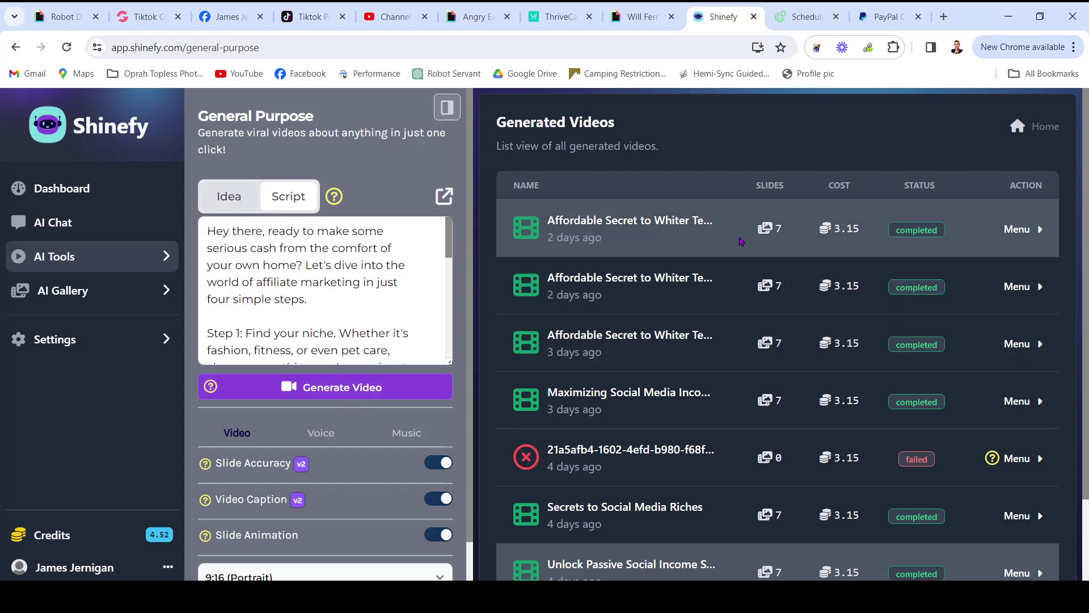
{"action": "scroll", "coordinate": [744, 248], "scroll_direction": "down", "scroll_amount": 2}
{"action": "scroll", "coordinate": [673, 171], "scroll_direction": "up", "scroll_amount": 2}
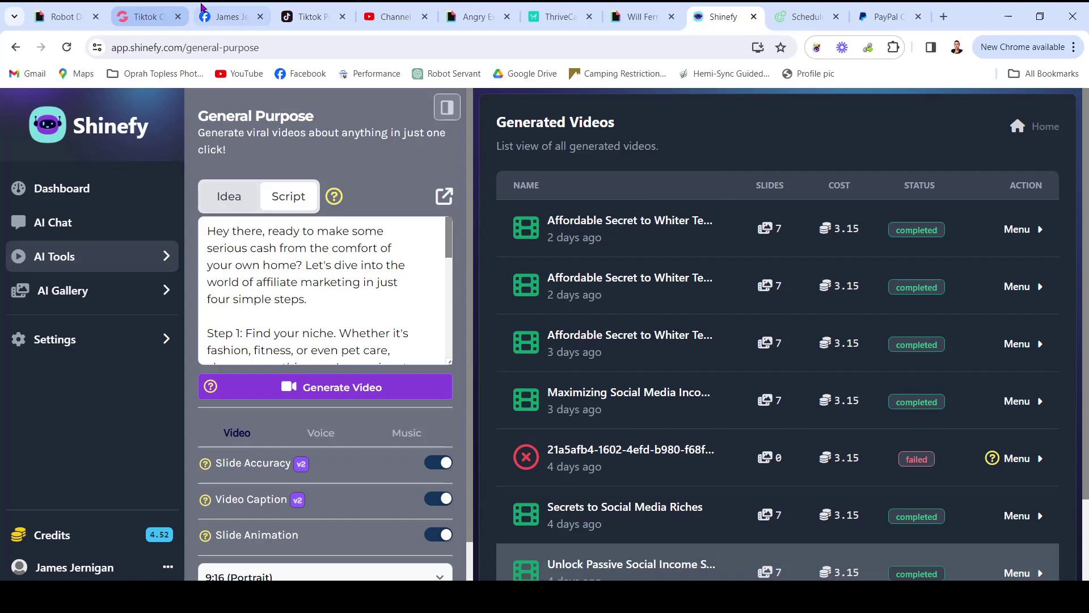
Look over the TikTok profile page, then bring up the ThriveCart affiliate dashboard.
{"action": "left_click", "coordinate": [316, 16]}
{"action": "scroll", "coordinate": [816, 262], "scroll_direction": "down", "scroll_amount": 2}
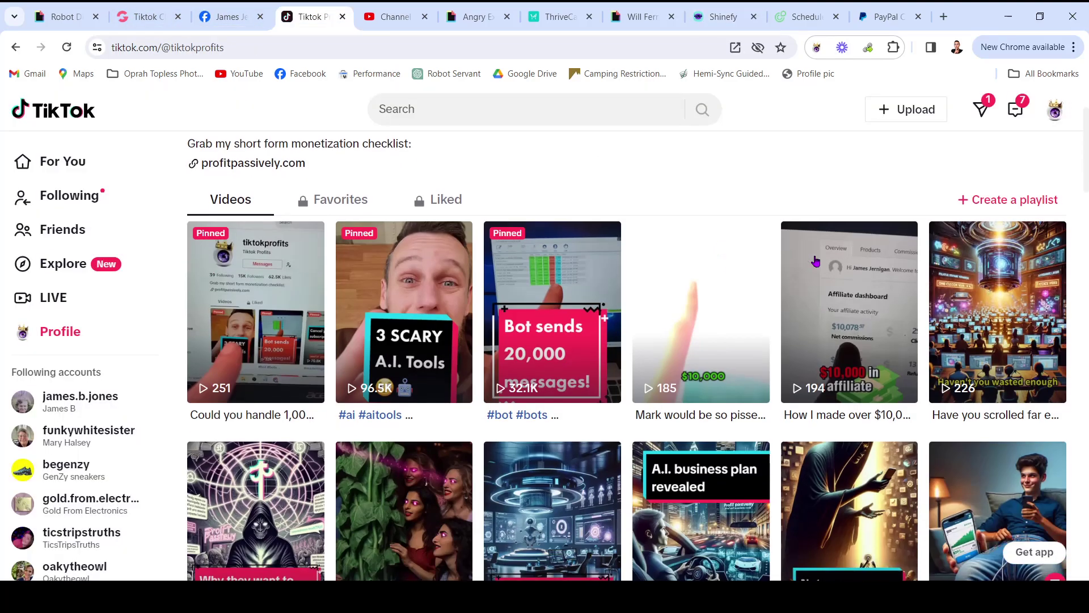
{"action": "scroll", "coordinate": [815, 261], "scroll_direction": "down", "scroll_amount": 3}
{"action": "scroll", "coordinate": [847, 262], "scroll_direction": "up", "scroll_amount": 5}
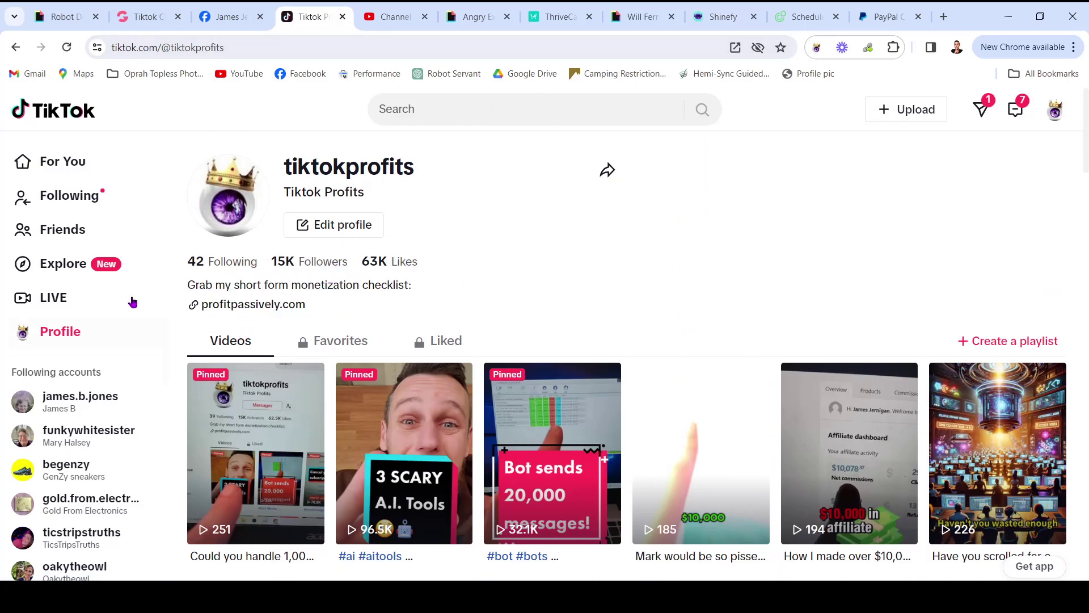
{"action": "left_click", "coordinate": [550, 9]}
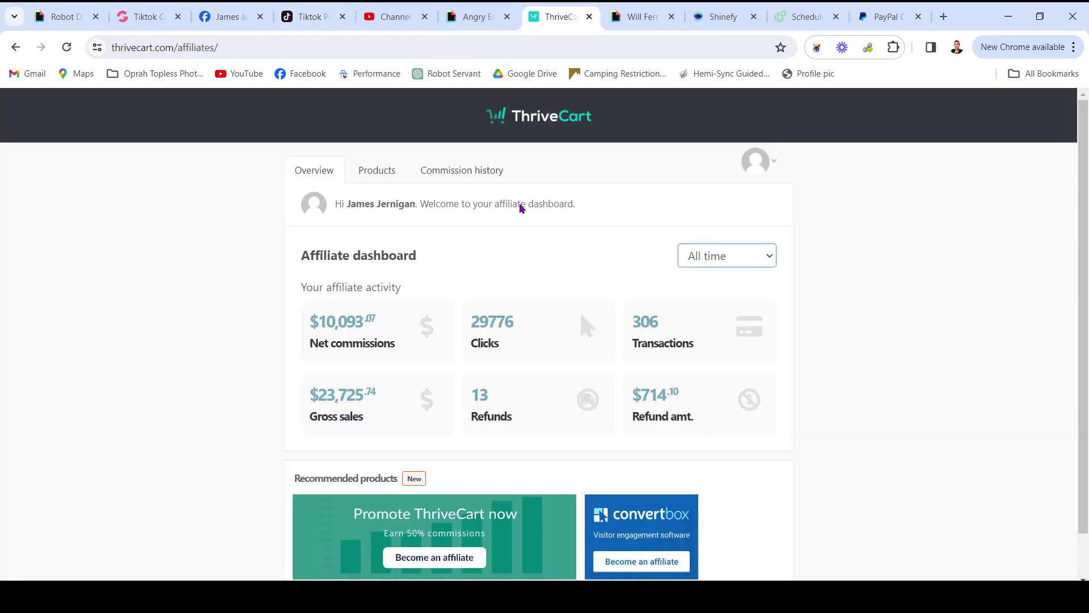
Bring the Notepad step outline back to the front from the taskbar.
{"action": "left_click", "coordinate": [328, 596]}
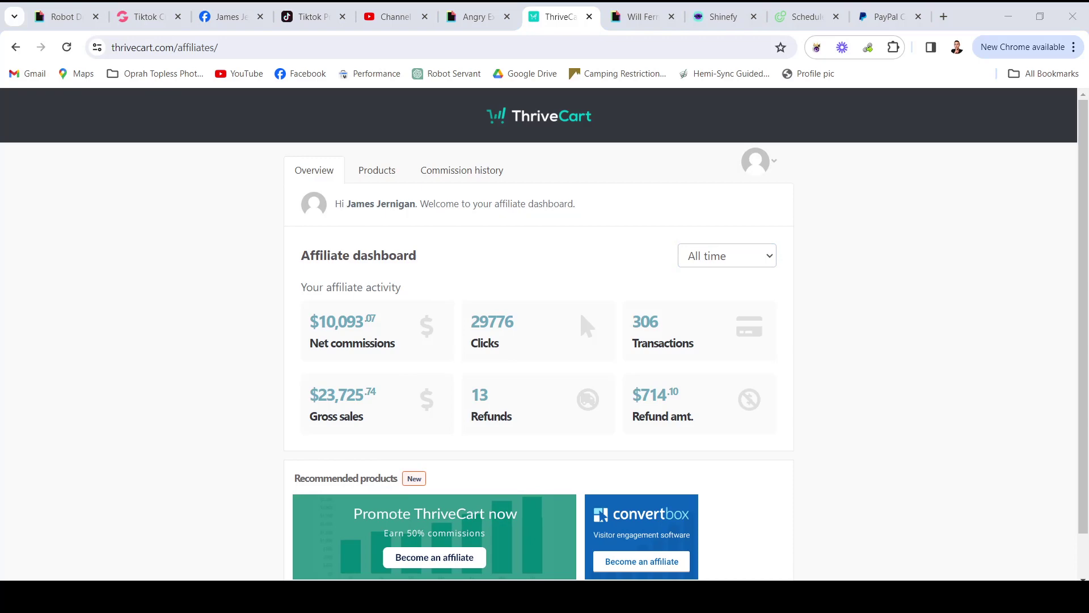
{"action": "left_click", "coordinate": [458, 281]}
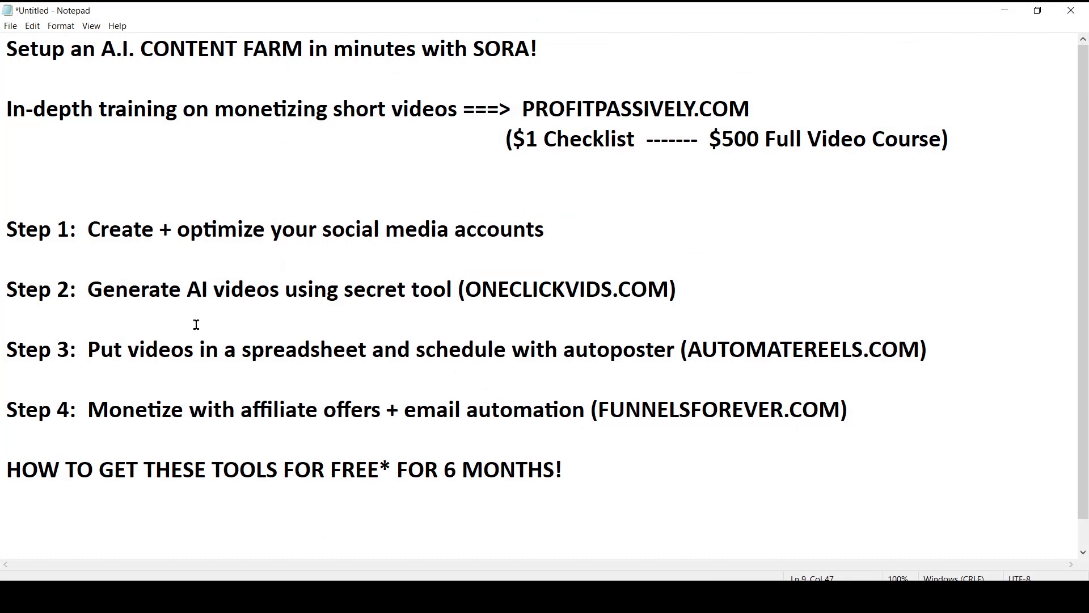
Highlight the Step 2 AI videos line with ONECLICKVIDS.COM, then minimize Notepad.
{"action": "left_click_drag", "start_coordinate": [89, 290], "coordinate": [662, 290]}
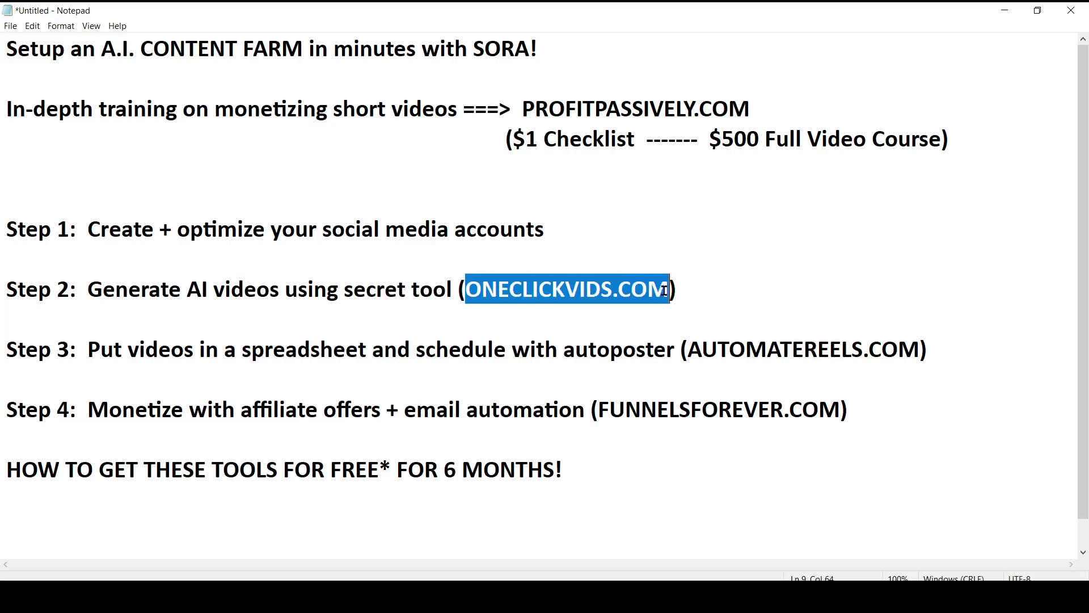
{"action": "left_click", "coordinate": [998, 13]}
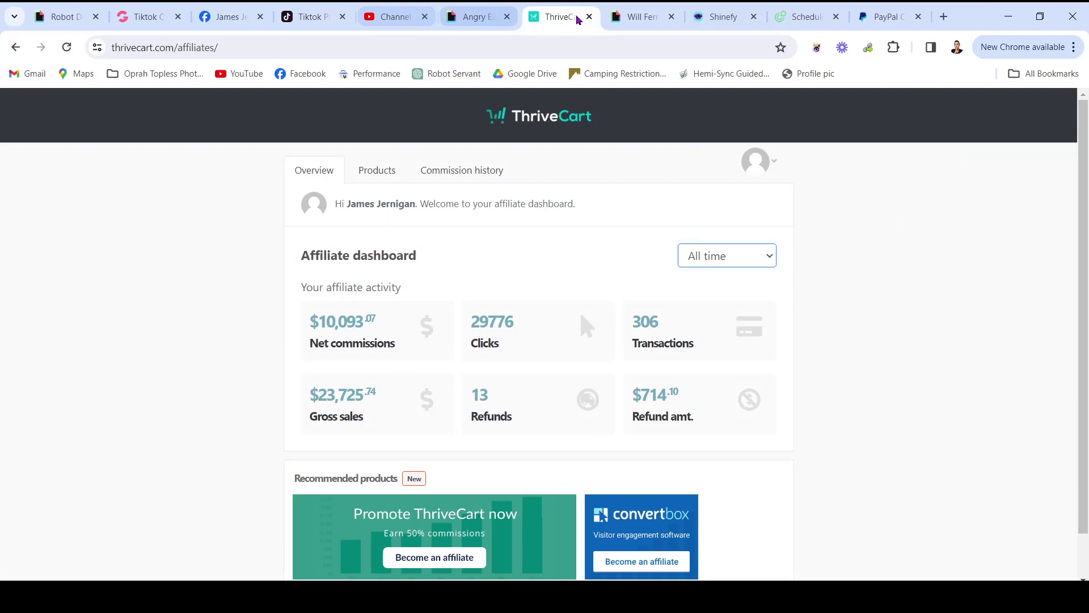
Preview the generated 'Unlock Passive Social Income Streams' video from its row menu.
{"action": "left_click", "coordinate": [719, 15]}
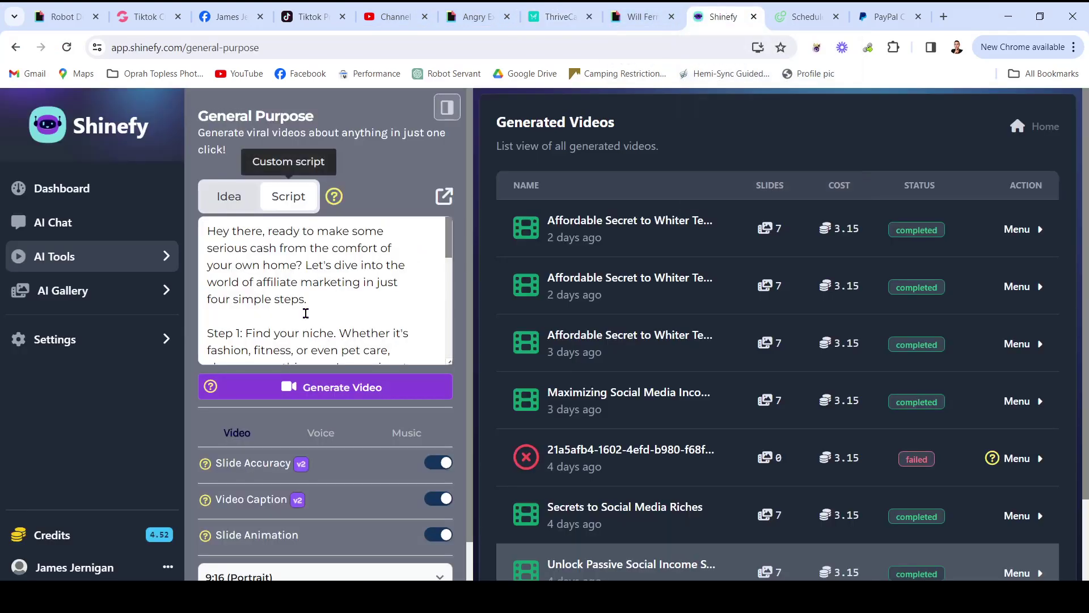
{"action": "scroll", "coordinate": [979, 341], "scroll_direction": "down", "scroll_amount": 1}
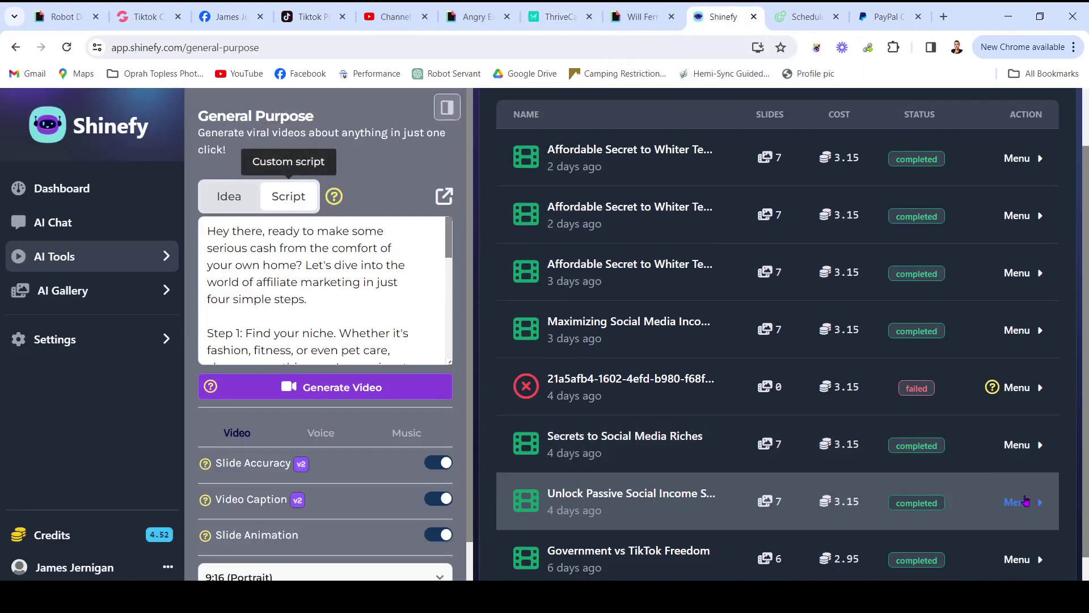
{"action": "left_click", "coordinate": [1022, 502]}
{"action": "scroll", "coordinate": [998, 558], "scroll_direction": "down", "scroll_amount": 1}
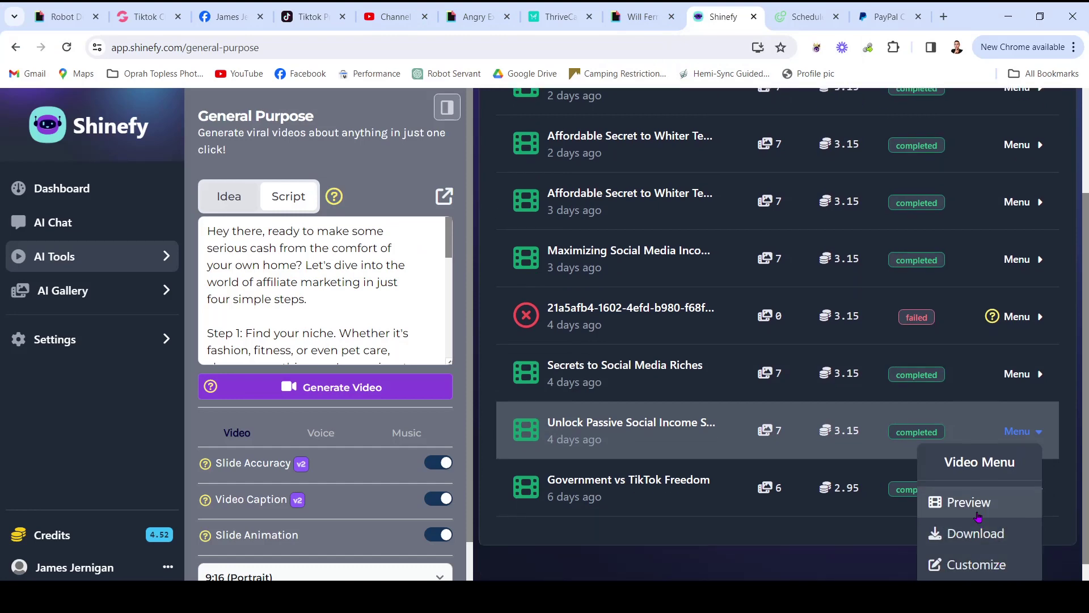
{"action": "left_click", "coordinate": [967, 503]}
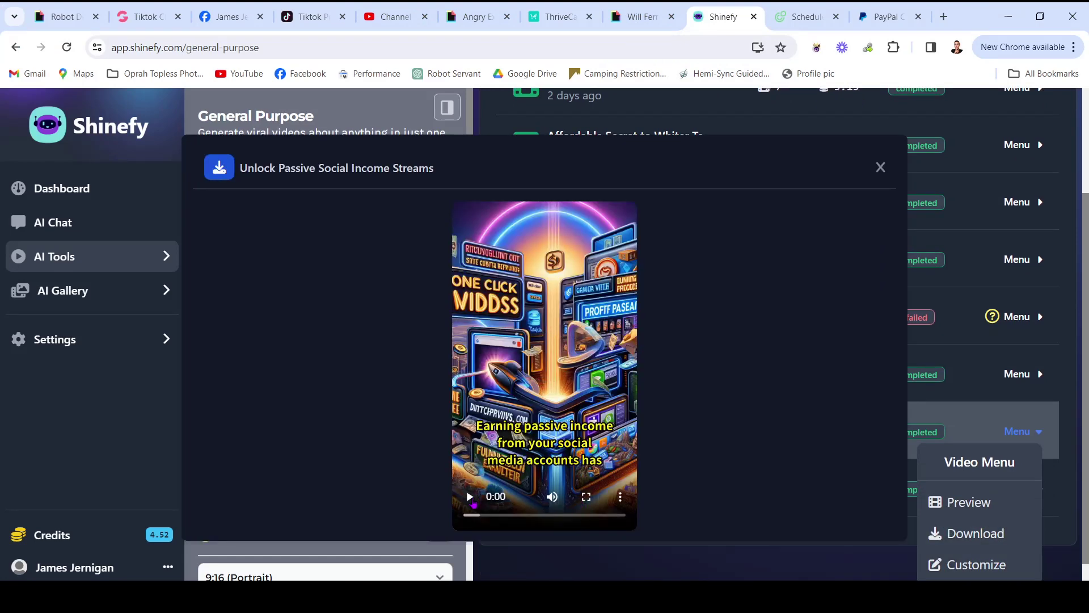
Play the preview at full volume, pause it partway, close it and reopen the row options.
{"action": "left_click", "coordinate": [471, 497]}
{"action": "key", "text": "XF86AudioLowerVolume"}
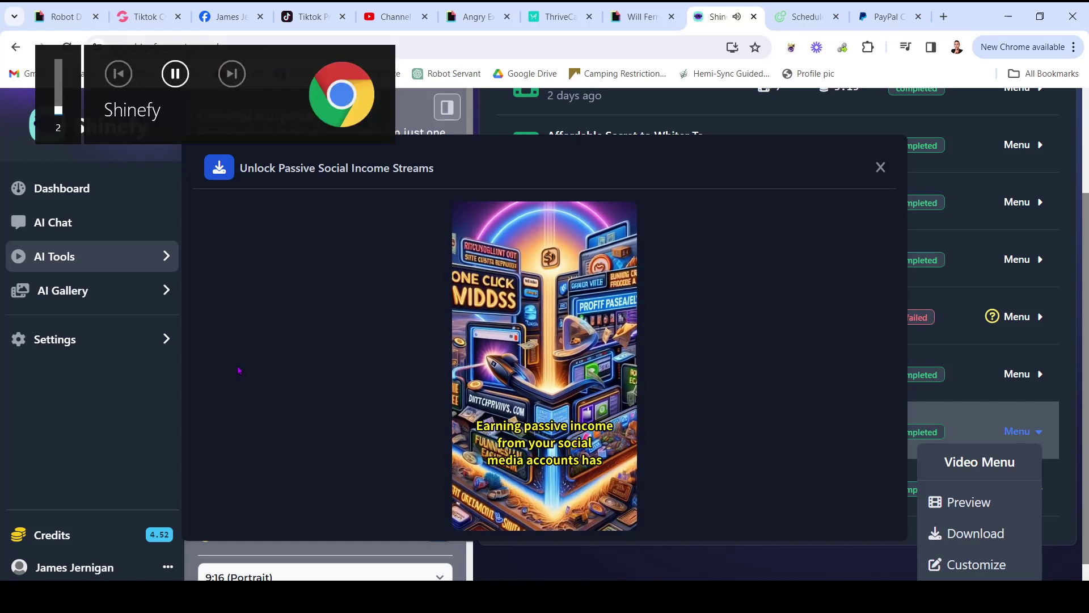
{"action": "key", "text": "XF86AudioRaiseVolume"}
{"action": "key", "text": "XF86AudioRaiseVolume"}
{"action": "key", "text": "XF86AudioRaiseVolume"}
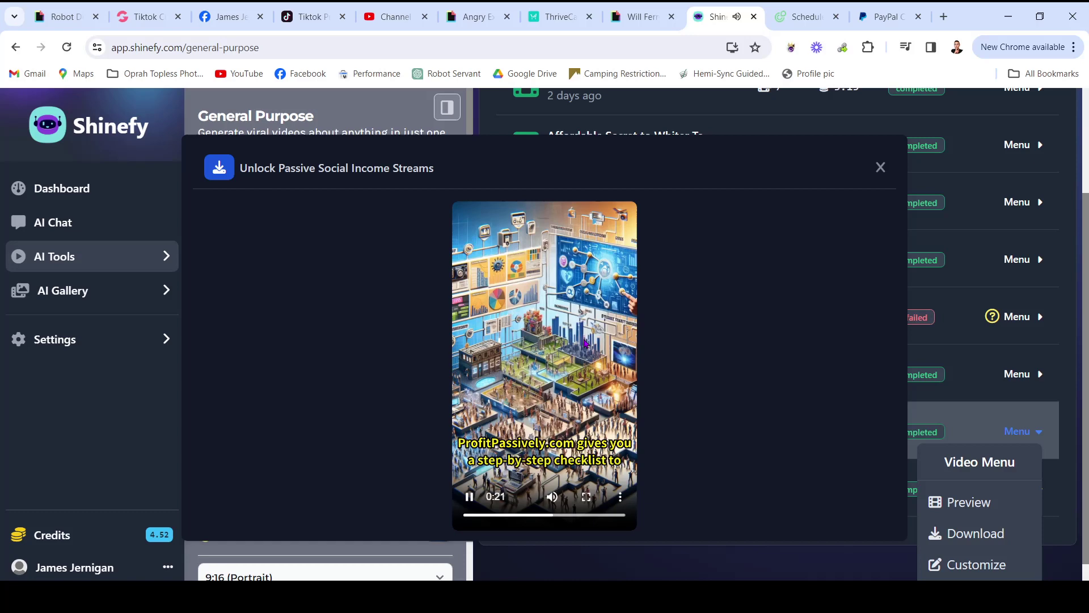
{"action": "left_click", "coordinate": [492, 474]}
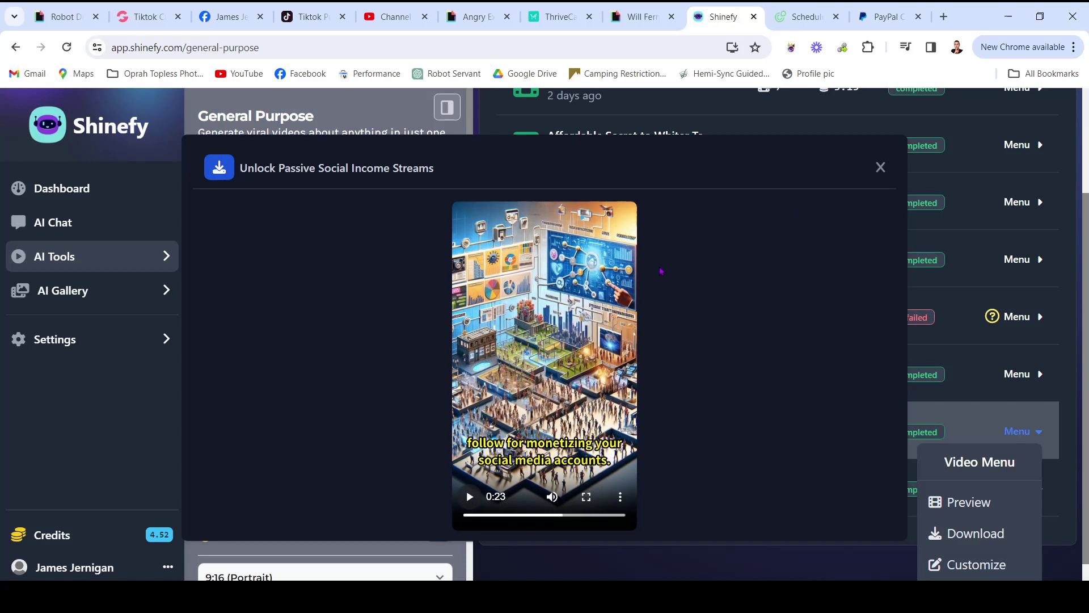
{"action": "left_click", "coordinate": [880, 169]}
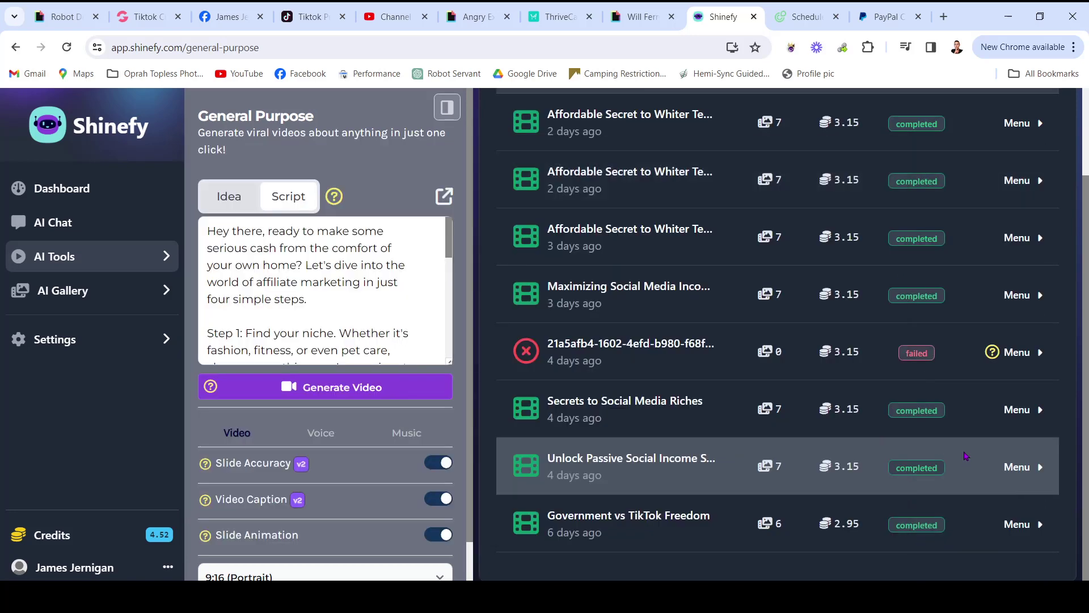
{"action": "left_click", "coordinate": [1017, 466]}
{"action": "scroll", "coordinate": [977, 510], "scroll_direction": "down", "scroll_amount": 2}
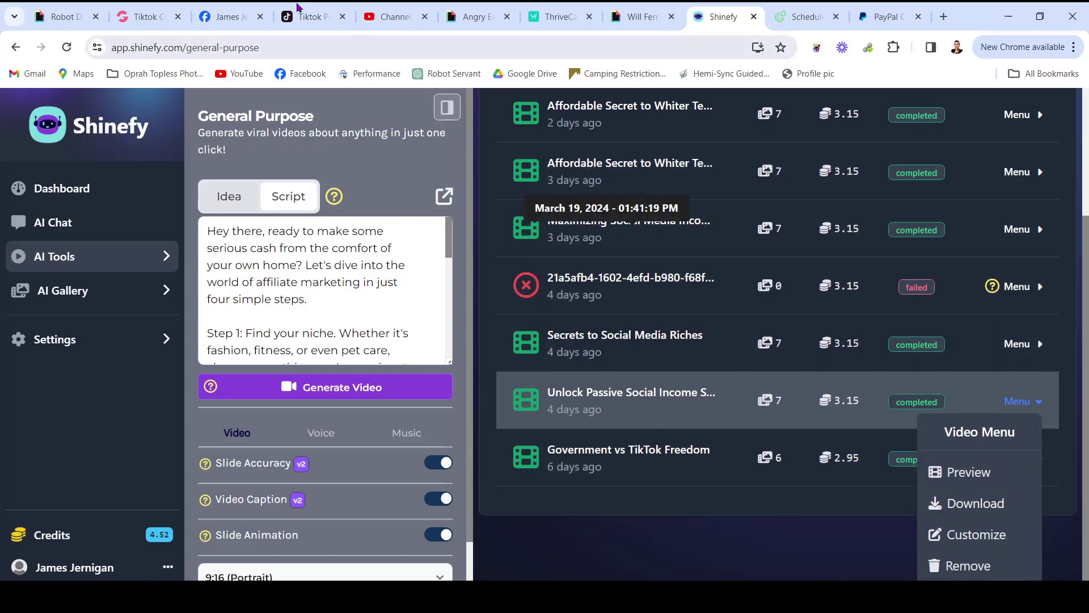
View the Facebook profile's Reels grid, then Alt+Tab back to the Notepad outline.
{"action": "left_click", "coordinate": [248, 16]}
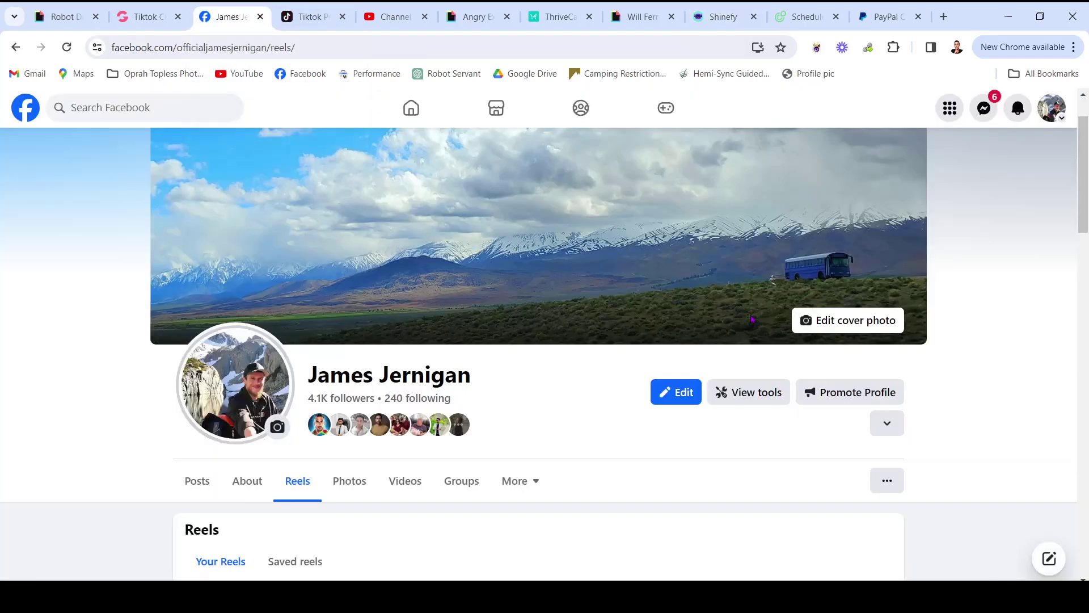
{"action": "scroll", "coordinate": [704, 235], "scroll_direction": "down", "scroll_amount": 2}
{"action": "scroll", "coordinate": [704, 234], "scroll_direction": "down", "scroll_amount": 1}
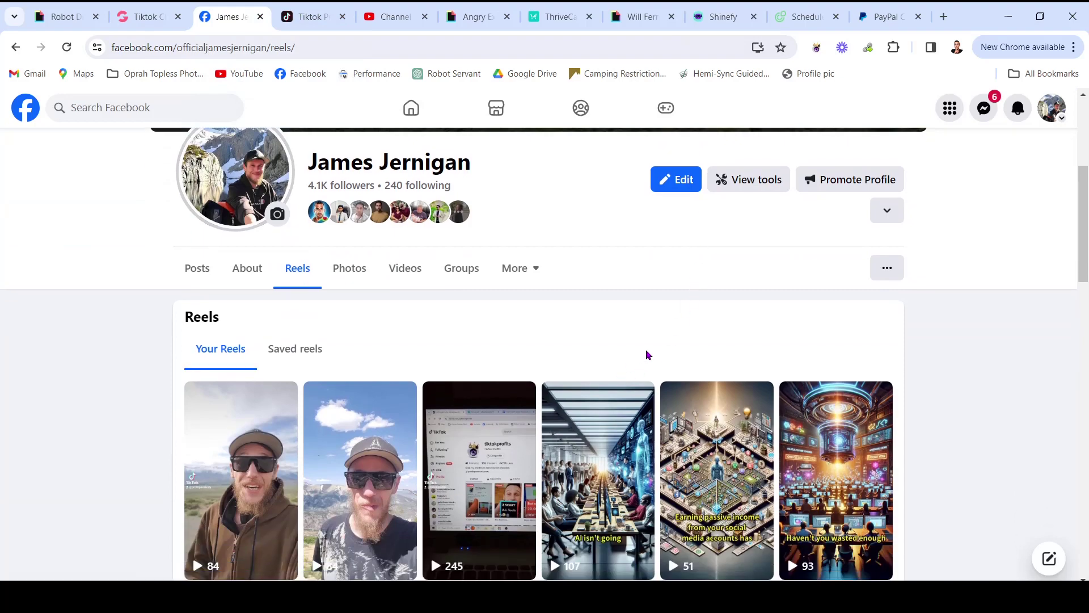
{"action": "key", "text": "alt+Tab"}
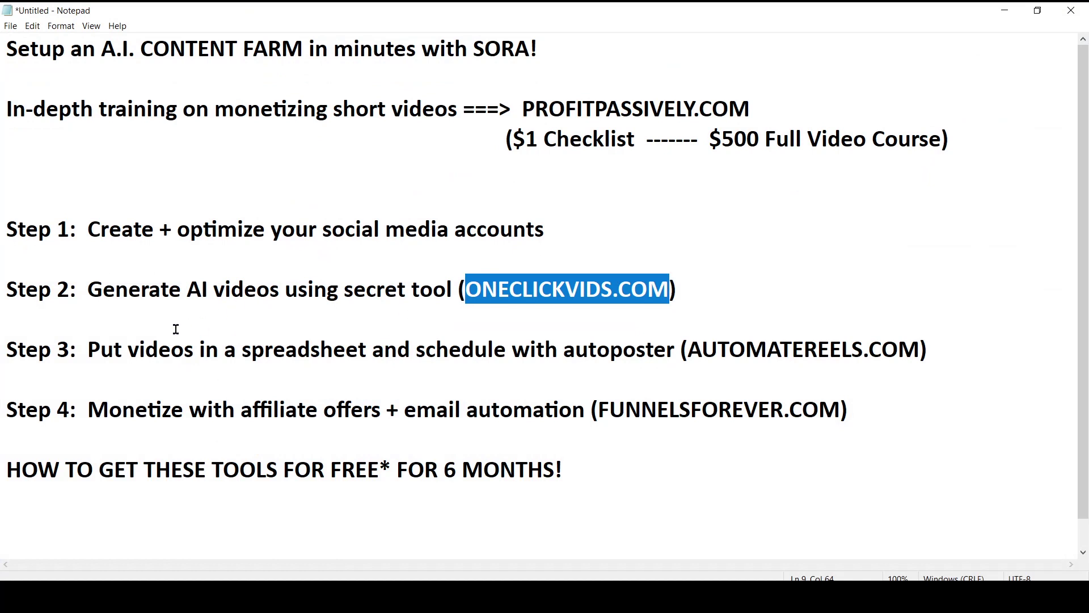
Highlight Step 3's scheduling text and AUTOMATEREELS.COM, then minimize Notepad.
{"action": "left_click_drag", "start_coordinate": [88, 349], "coordinate": [674, 351]}
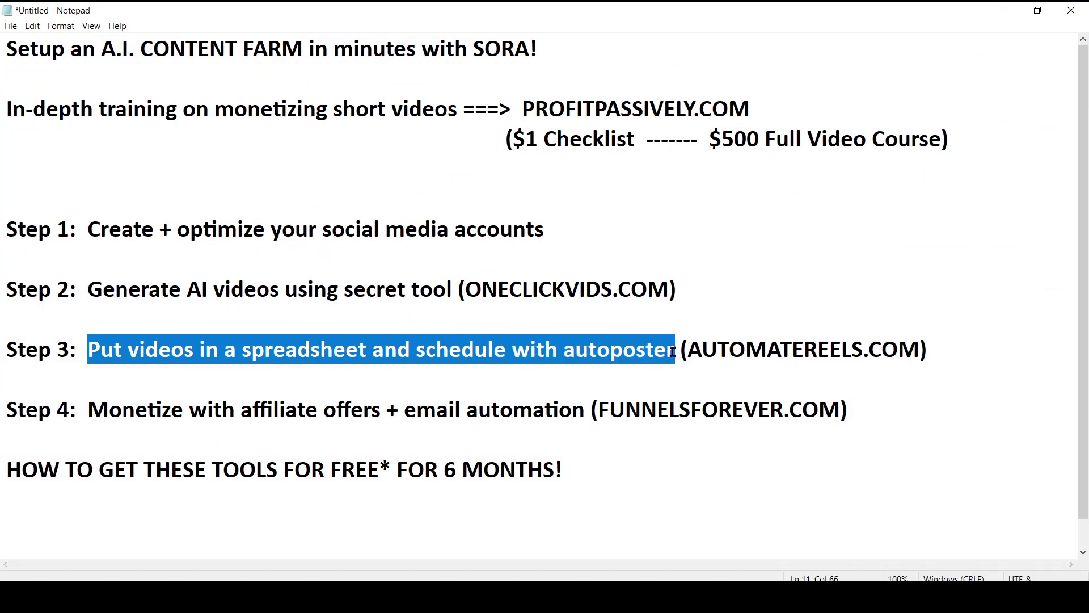
{"action": "left_click", "coordinate": [672, 351]}
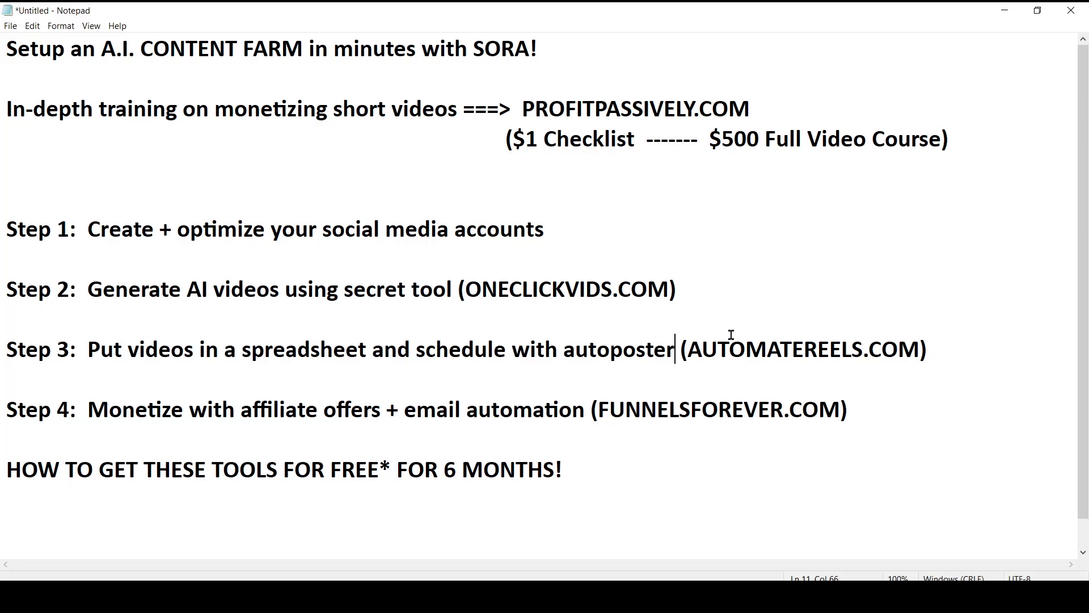
{"action": "left_click_drag", "start_coordinate": [689, 350], "coordinate": [910, 354]}
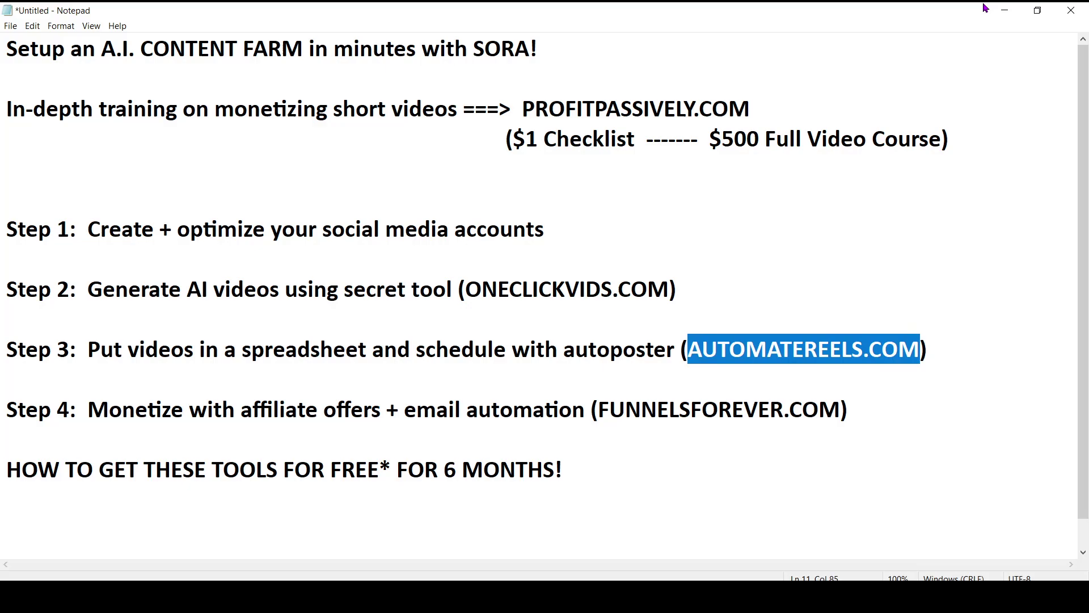
{"action": "left_click", "coordinate": [1003, 13]}
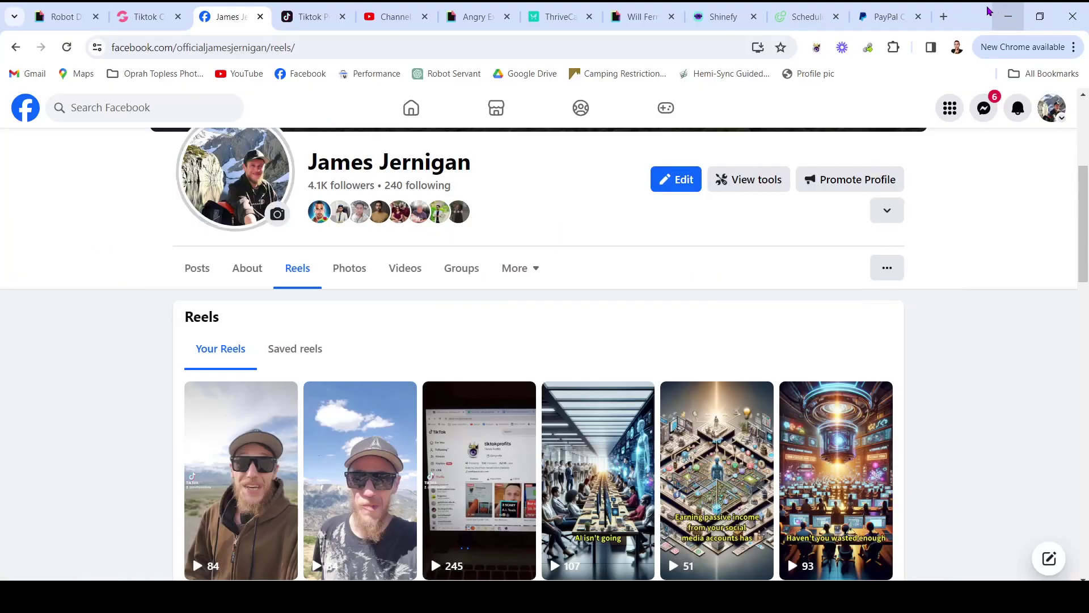
{"action": "left_click", "coordinate": [784, 12]}
{"action": "mouse_move", "coordinate": [760, 278]}
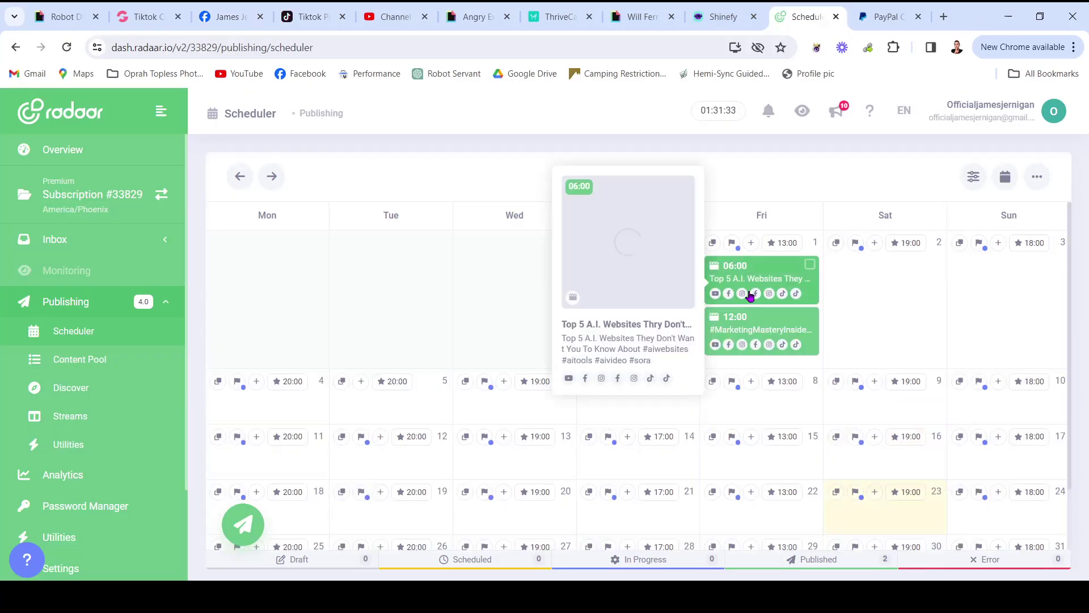
{"action": "left_click", "coordinate": [770, 270]}
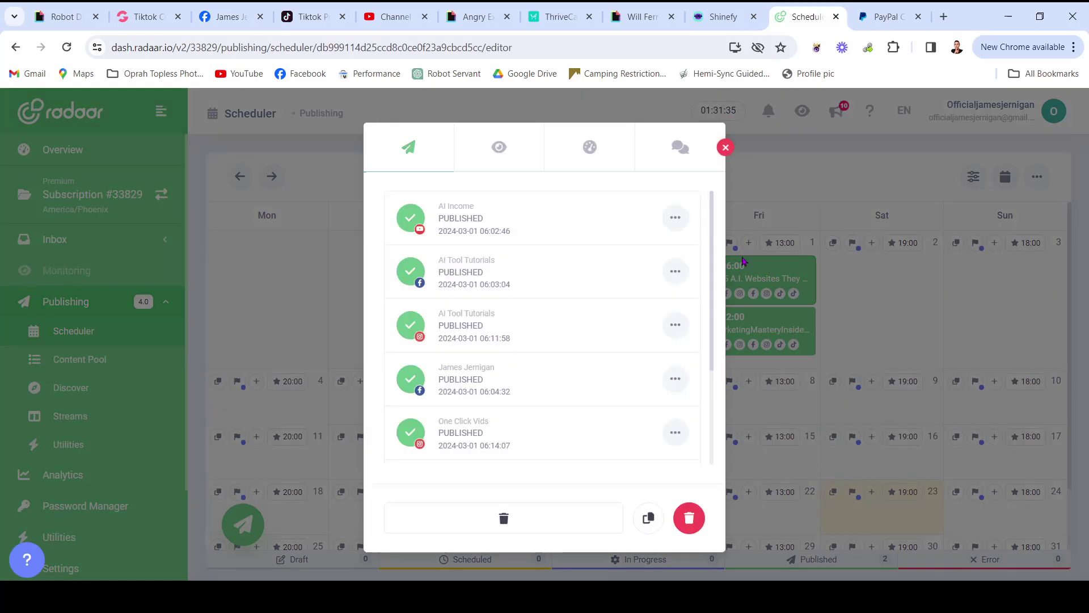
{"action": "scroll", "coordinate": [574, 214], "scroll_direction": "down", "scroll_amount": 3}
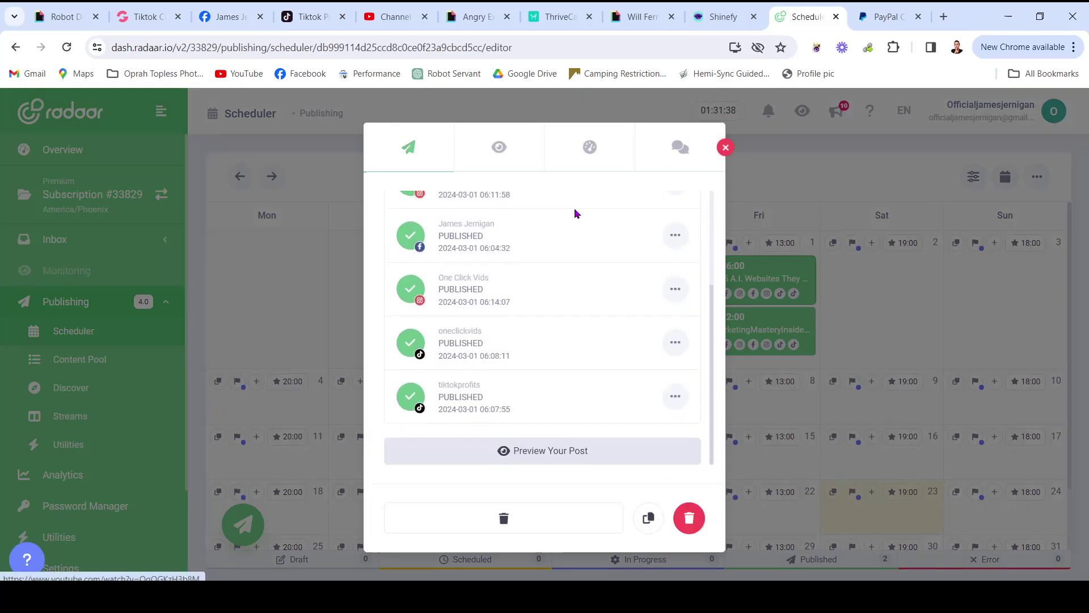
{"action": "scroll", "coordinate": [575, 214], "scroll_direction": "up", "scroll_amount": 3}
{"action": "left_click", "coordinate": [725, 148]}
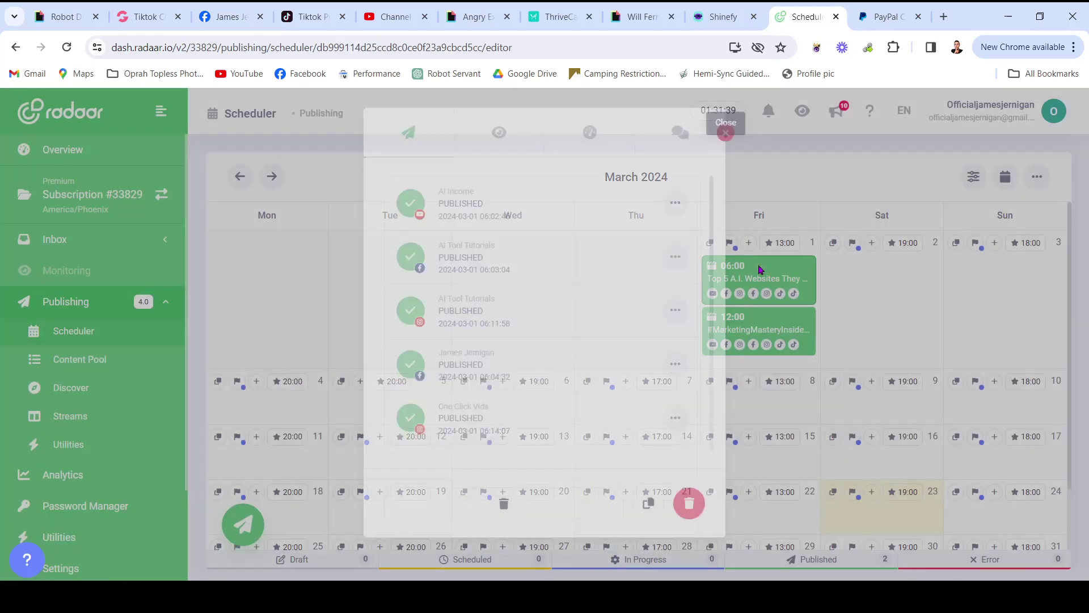
{"action": "left_click", "coordinate": [760, 274]}
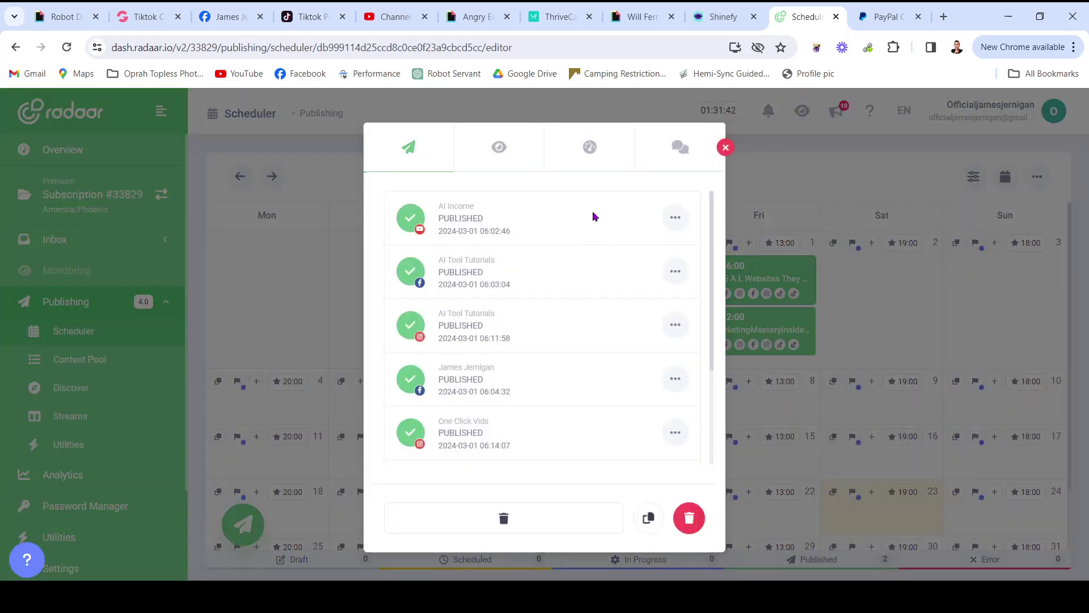
{"action": "left_click", "coordinate": [725, 147]}
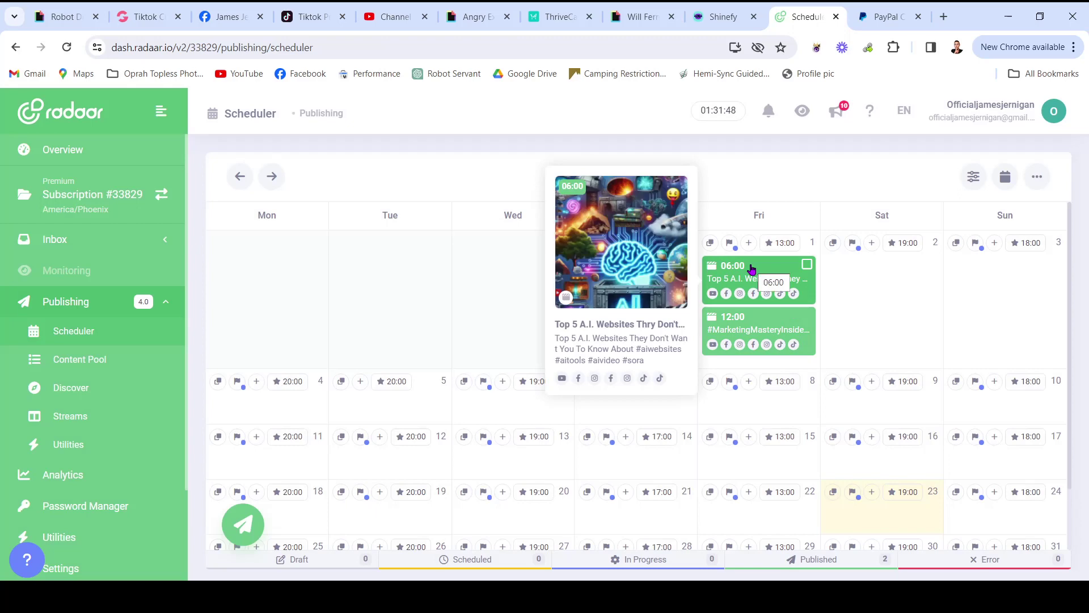
{"action": "left_click", "coordinate": [751, 270]}
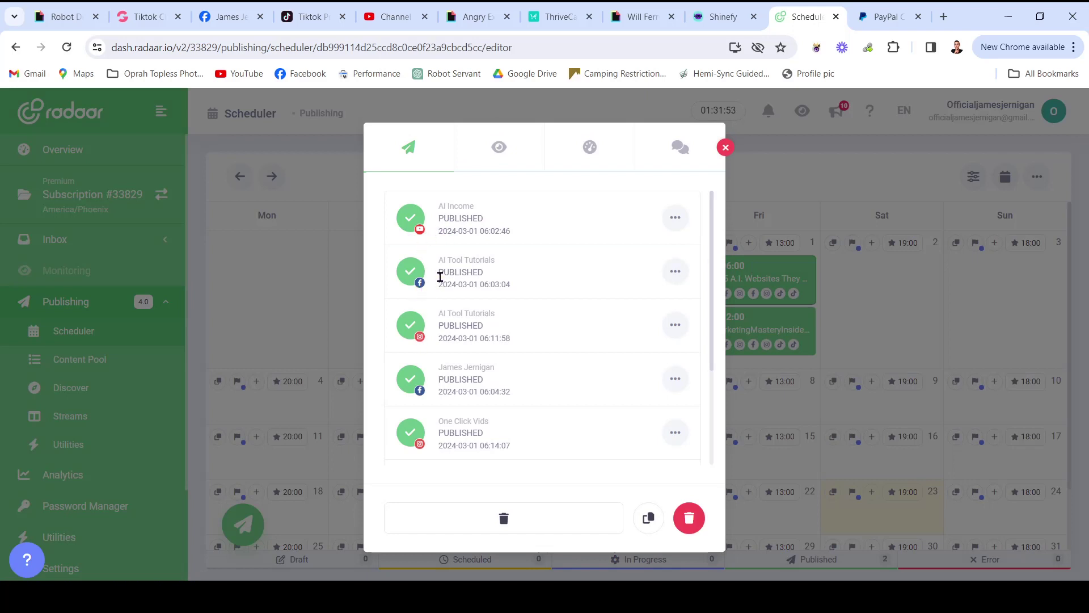
{"action": "scroll", "coordinate": [440, 277], "scroll_direction": "down", "scroll_amount": 2}
{"action": "scroll", "coordinate": [492, 337], "scroll_direction": "down", "scroll_amount": 1}
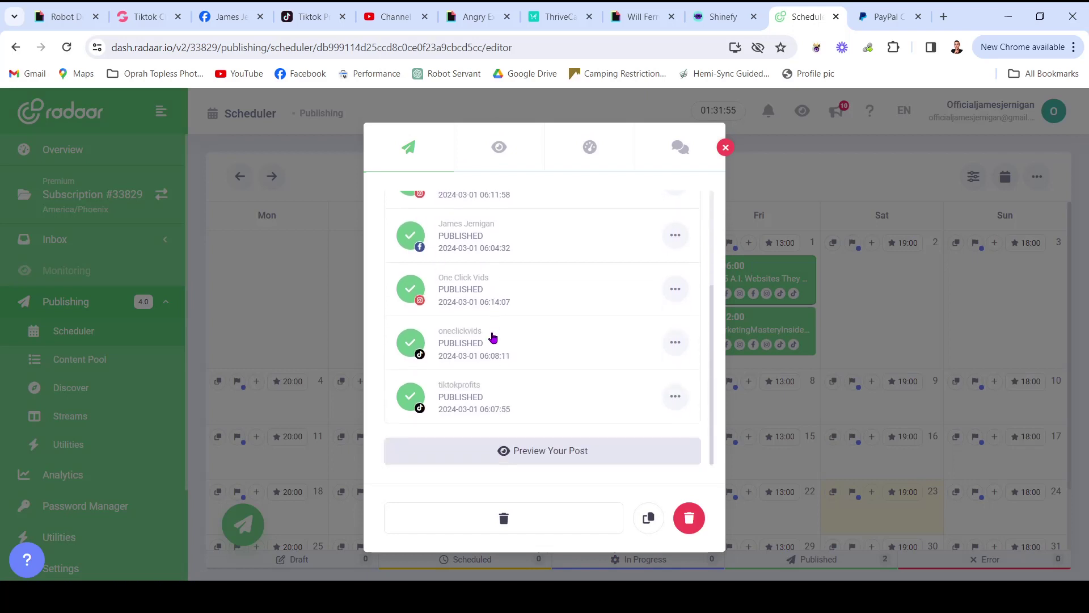
{"action": "scroll", "coordinate": [477, 369], "scroll_direction": "up", "scroll_amount": 3}
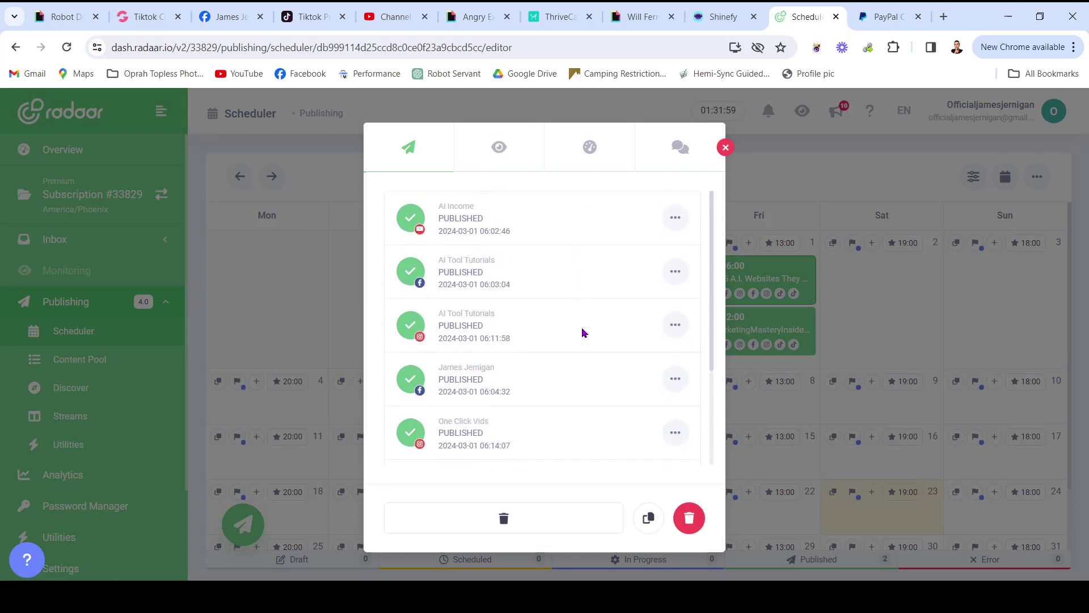
{"action": "scroll", "coordinate": [570, 418], "scroll_direction": "down", "scroll_amount": 3}
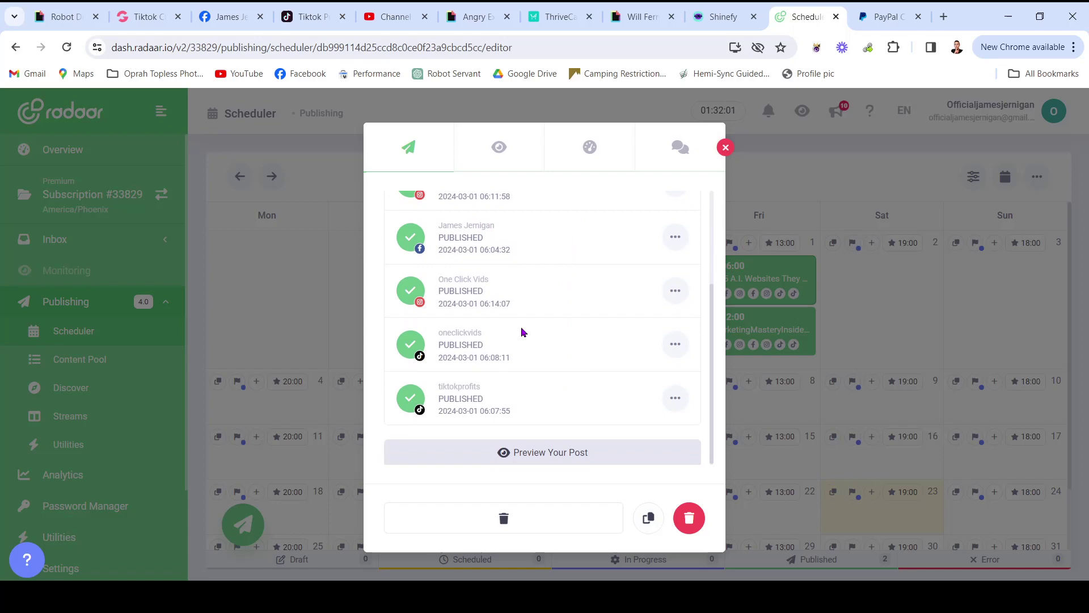
{"action": "left_click", "coordinate": [726, 148]}
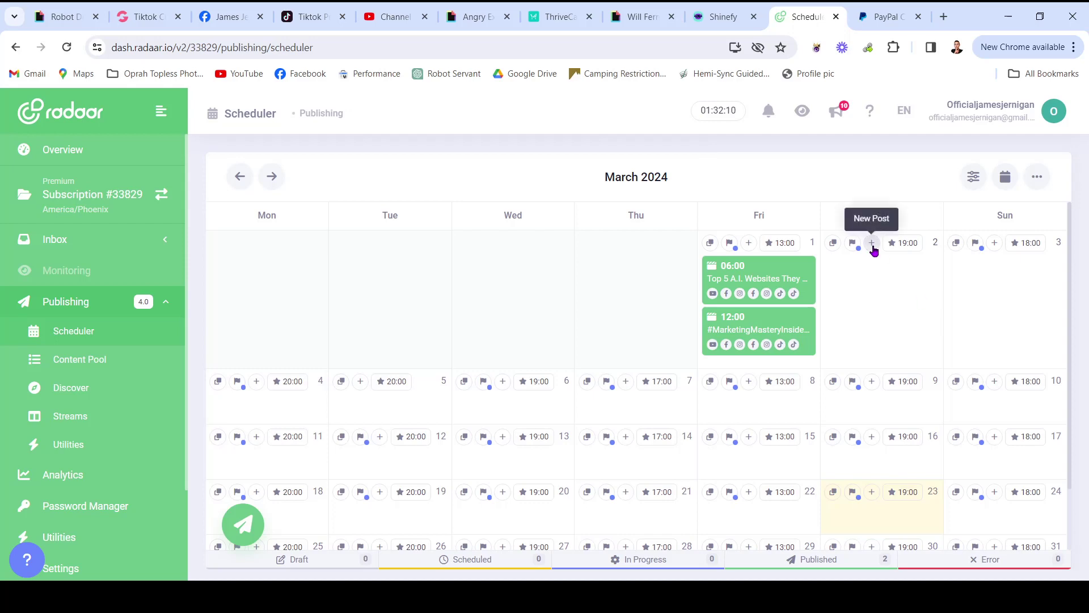
Inspect Radaar's Bulk (CSV) Import from My Device without choosing a file, then close it.
{"action": "left_click", "coordinate": [243, 523]}
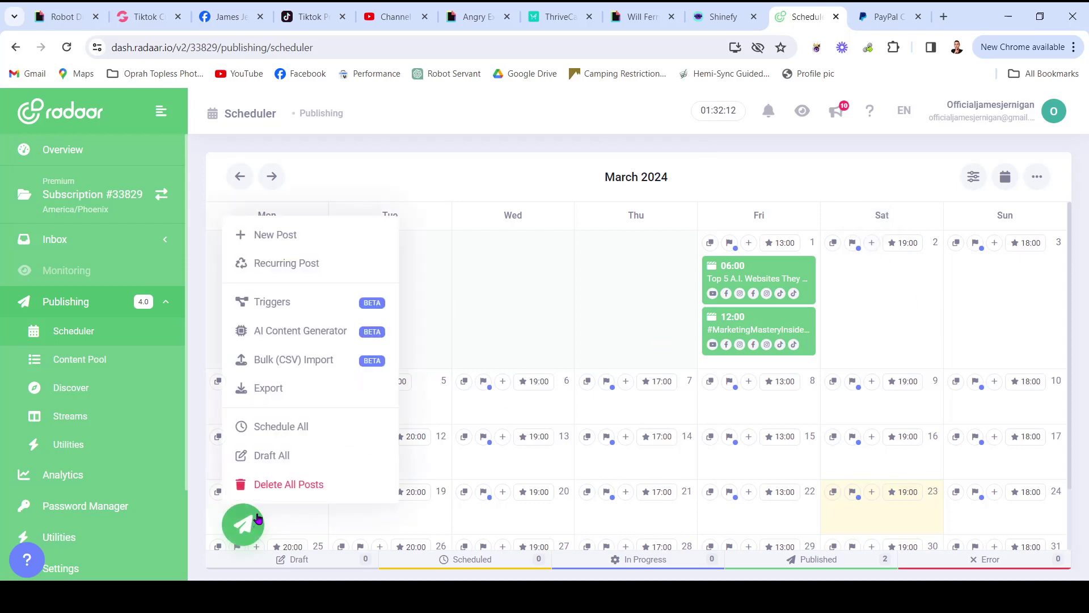
{"action": "left_click", "coordinate": [308, 360]}
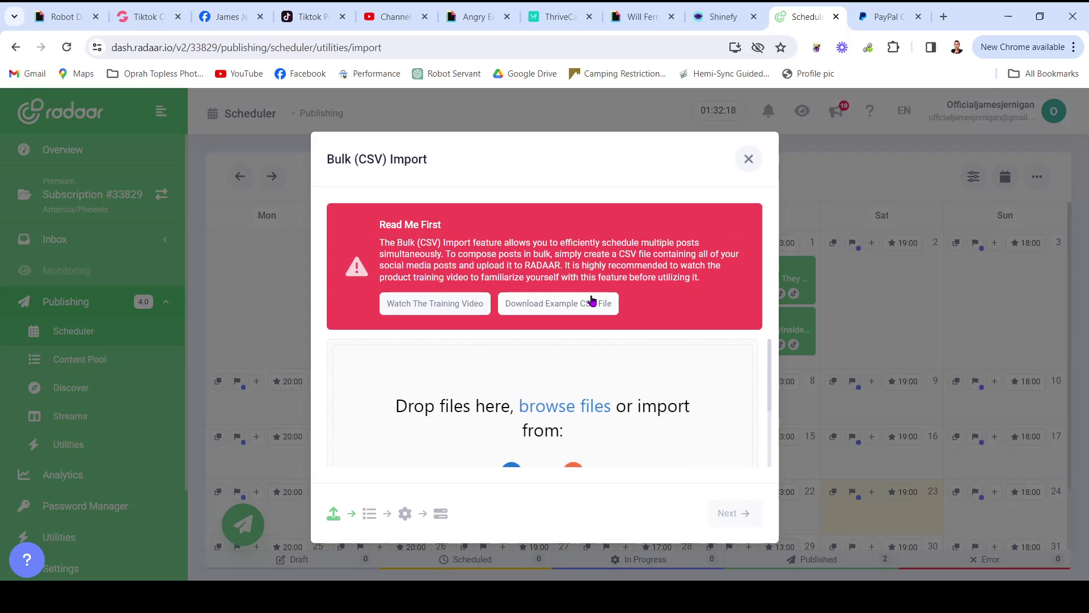
{"action": "scroll", "coordinate": [620, 381], "scroll_direction": "down", "scroll_amount": 2}
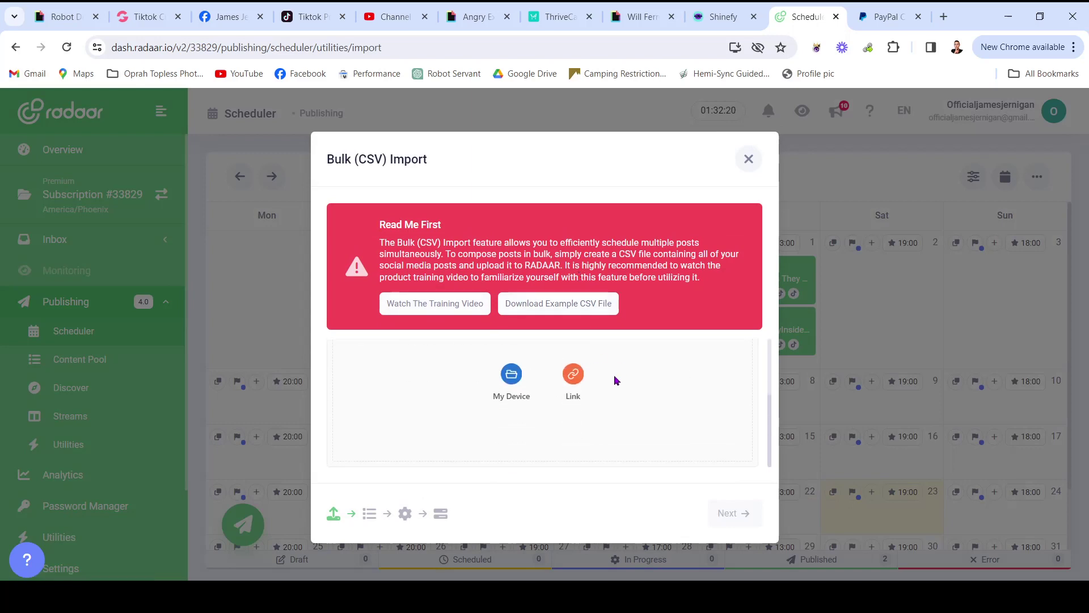
{"action": "left_click", "coordinate": [521, 384]}
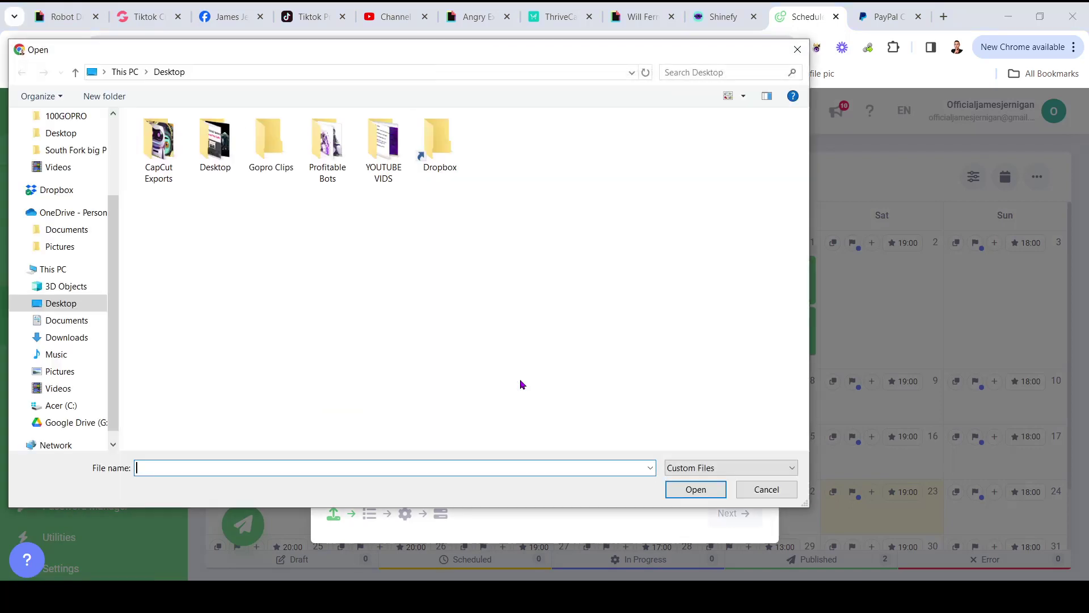
{"action": "key", "text": "Escape"}
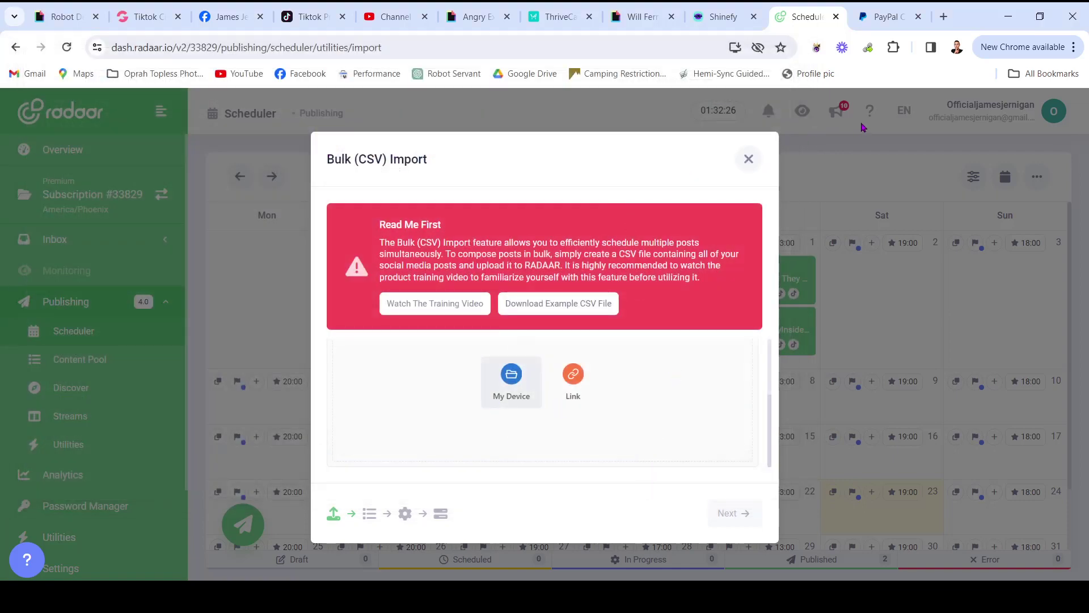
{"action": "left_click", "coordinate": [749, 159]}
{"action": "scroll", "coordinate": [965, 297], "scroll_direction": "down", "scroll_amount": 2}
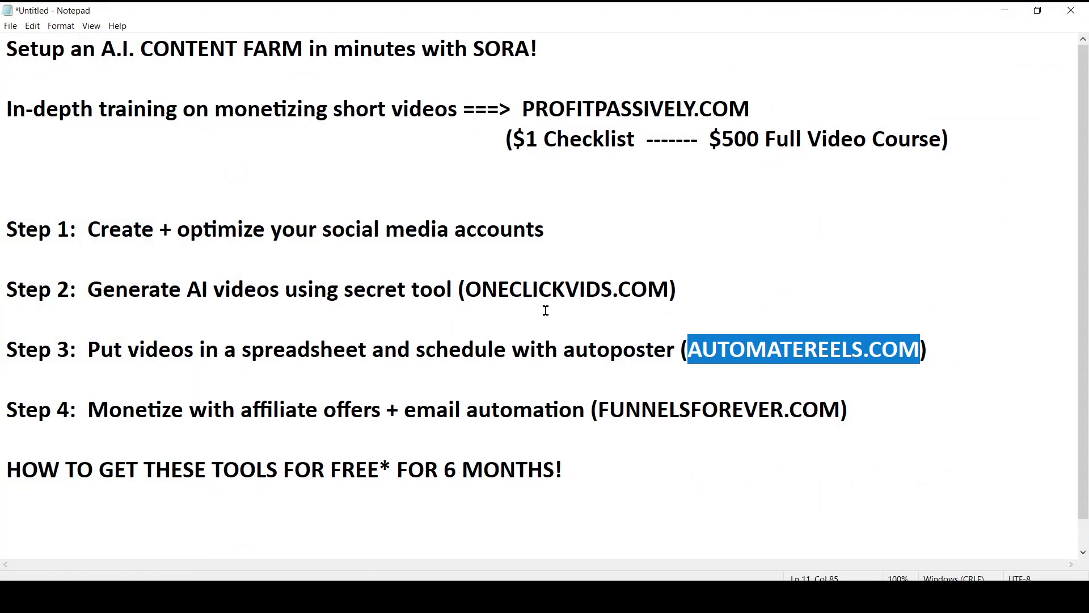
Re-highlight ONECLICKVIDS.COM in the outline and bring up the Shinefy video generator.
{"action": "left_click_drag", "start_coordinate": [465, 293], "coordinate": [671, 289]}
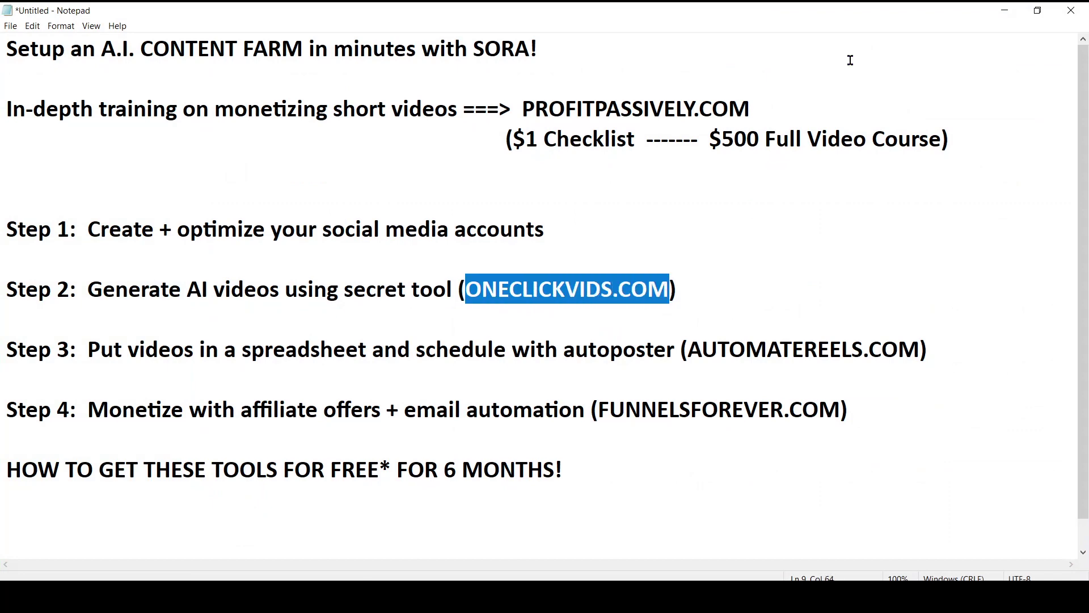
{"action": "left_click", "coordinate": [1006, 12]}
{"action": "left_click", "coordinate": [710, 17]}
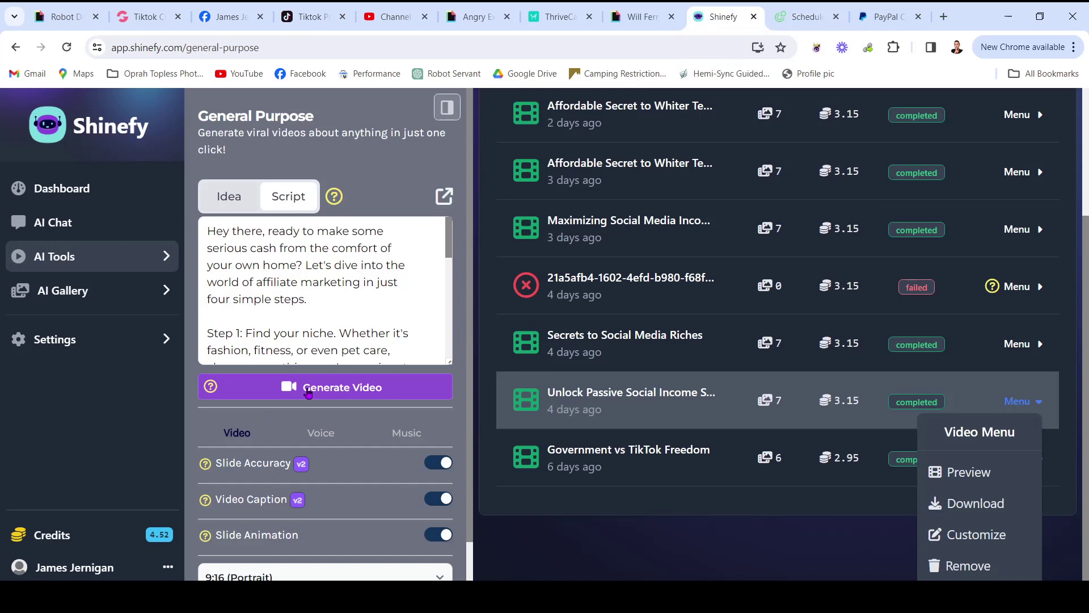
{"action": "mouse_move", "coordinate": [205, 230]}
{"action": "left_mouse_down"}
{"action": "mouse_move", "coordinate": [410, 371]}
{"action": "mouse_move", "coordinate": [397, 328]}
{"action": "left_mouse_up"}
{"action": "scroll", "coordinate": [395, 276], "scroll_direction": "up", "scroll_amount": 1}
{"action": "scroll", "coordinate": [404, 282], "scroll_direction": "up", "scroll_amount": 4}
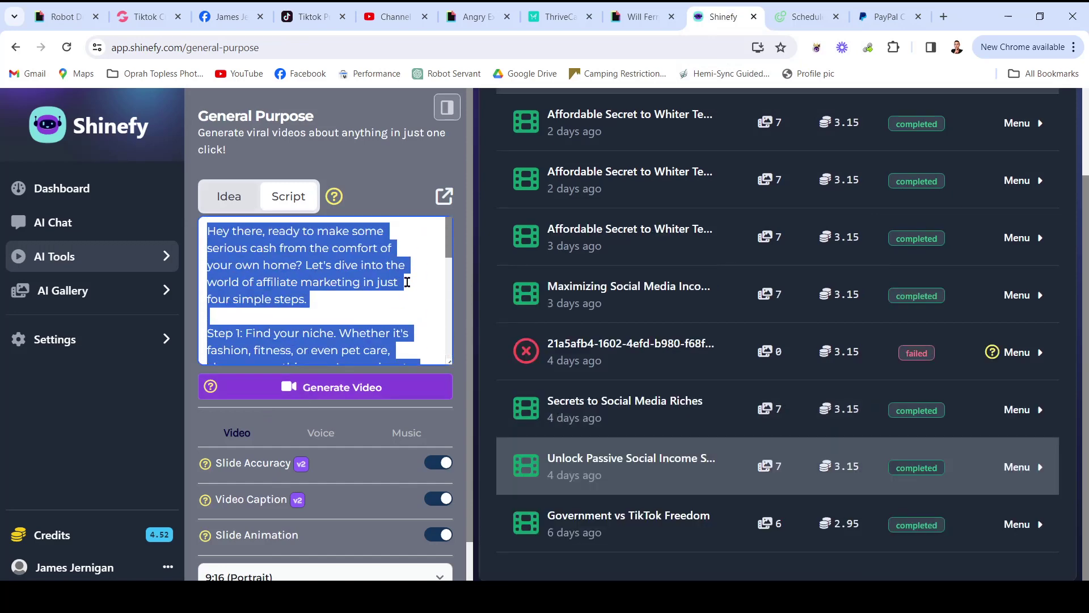
Tour Shinefy's AI Chat and Image2Video tools, then return to Radaar's March 2024 scheduler calendar.
{"action": "left_click", "coordinate": [51, 222]}
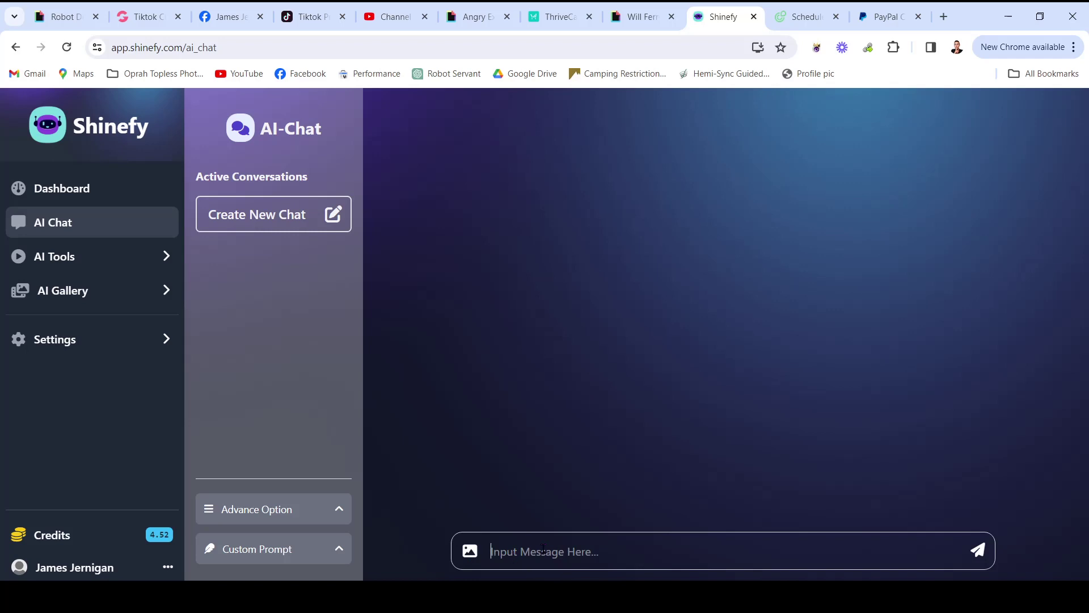
{"action": "left_click", "coordinate": [99, 256]}
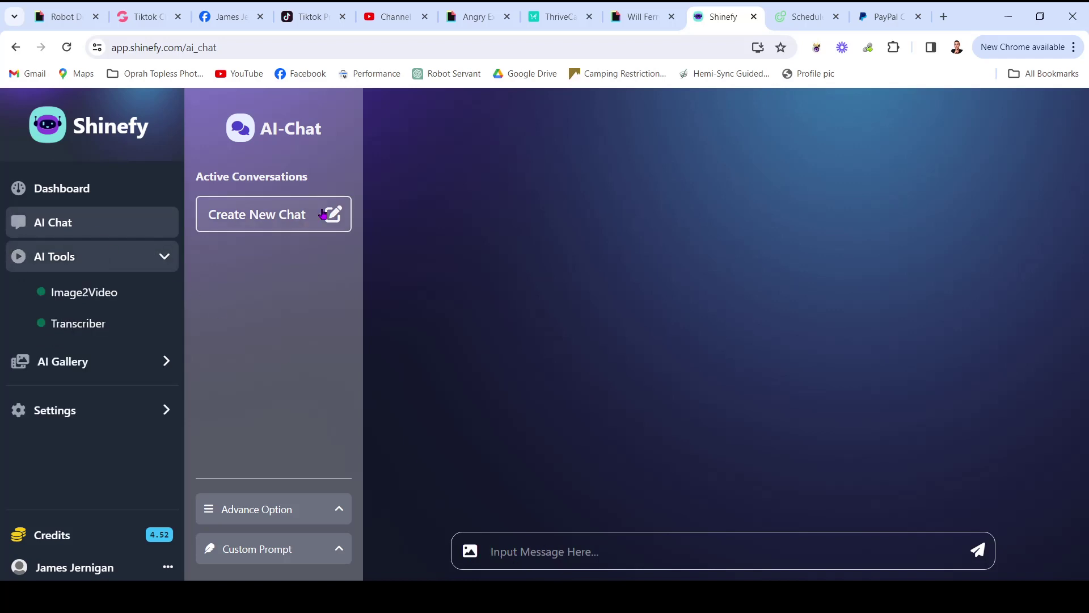
{"action": "left_click", "coordinate": [115, 294]}
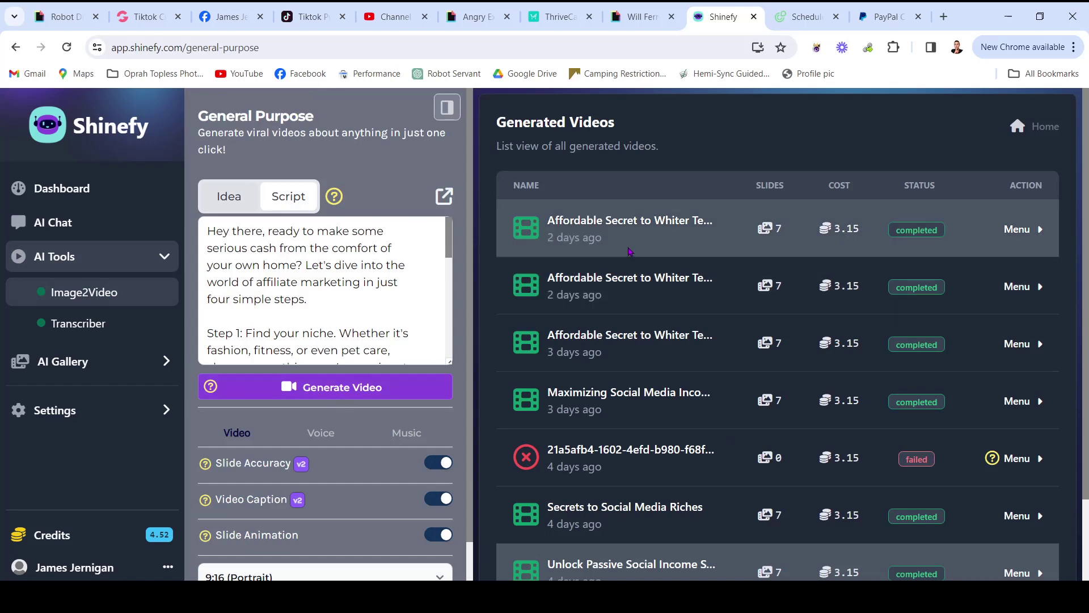
{"action": "scroll", "coordinate": [641, 235], "scroll_direction": "down", "scroll_amount": 1}
{"action": "scroll", "coordinate": [640, 234], "scroll_direction": "down", "scroll_amount": 1}
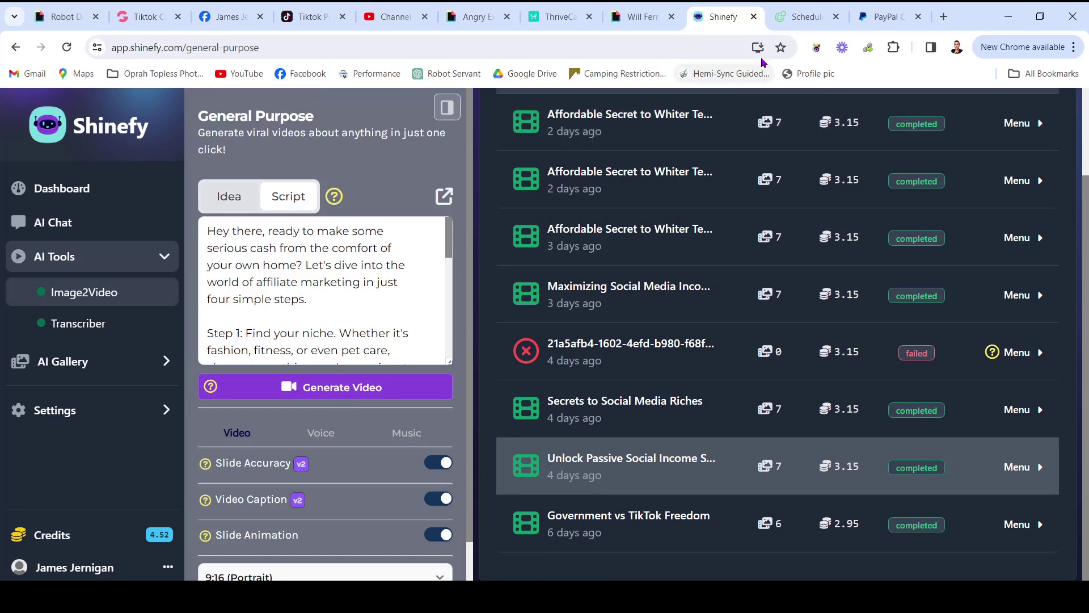
{"action": "left_click", "coordinate": [802, 16]}
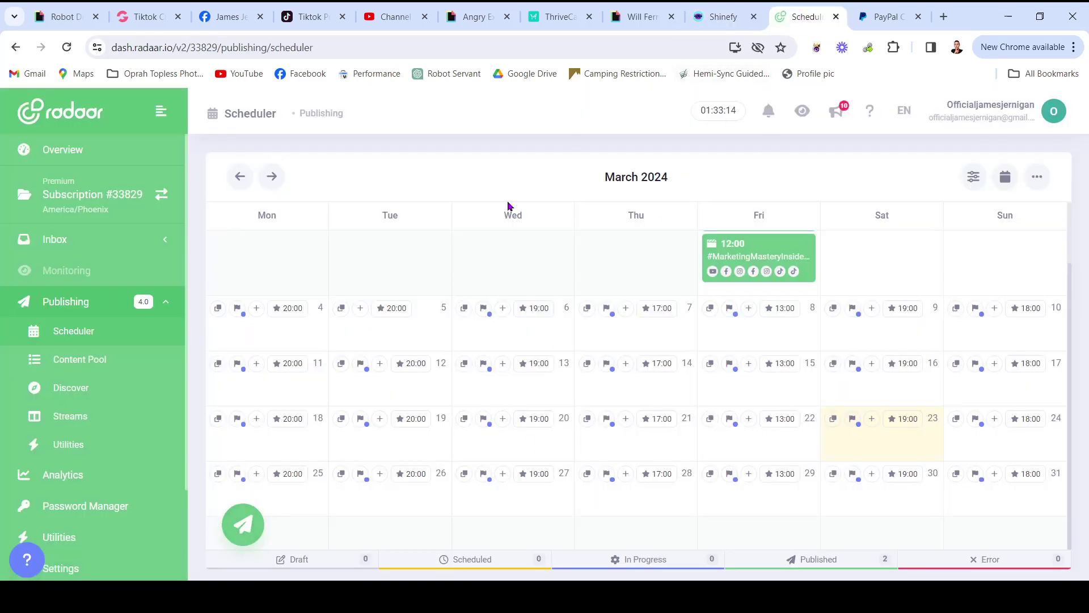
Flip between the Facebook reels page and the TikTok profile videos, ending back on Facebook.
{"action": "left_click", "coordinate": [227, 17]}
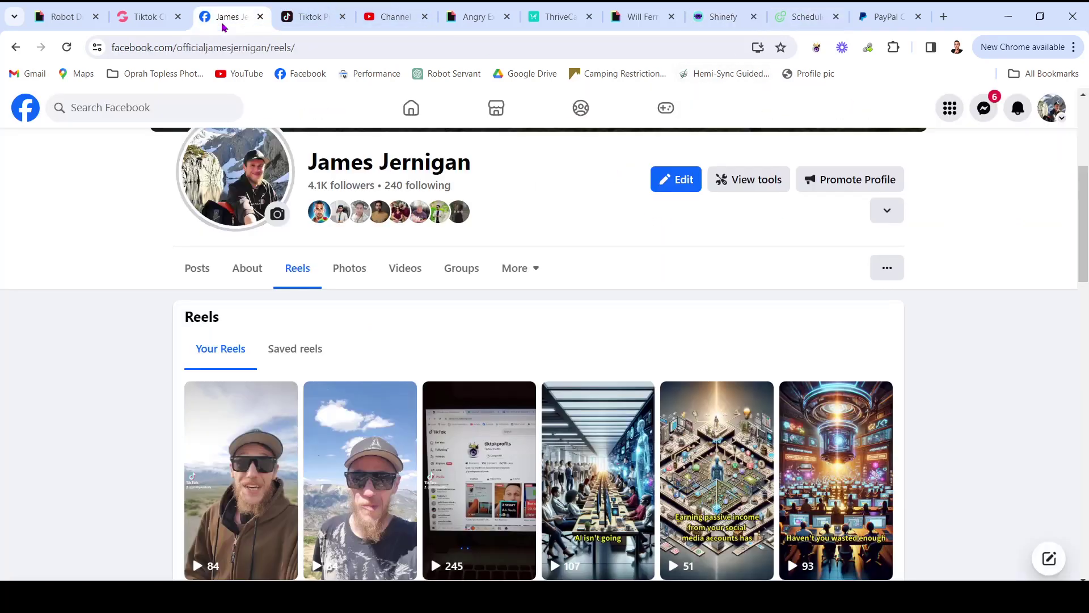
{"action": "scroll", "coordinate": [412, 228], "scroll_direction": "down", "scroll_amount": 1}
{"action": "scroll", "coordinate": [411, 229], "scroll_direction": "down", "scroll_amount": 3}
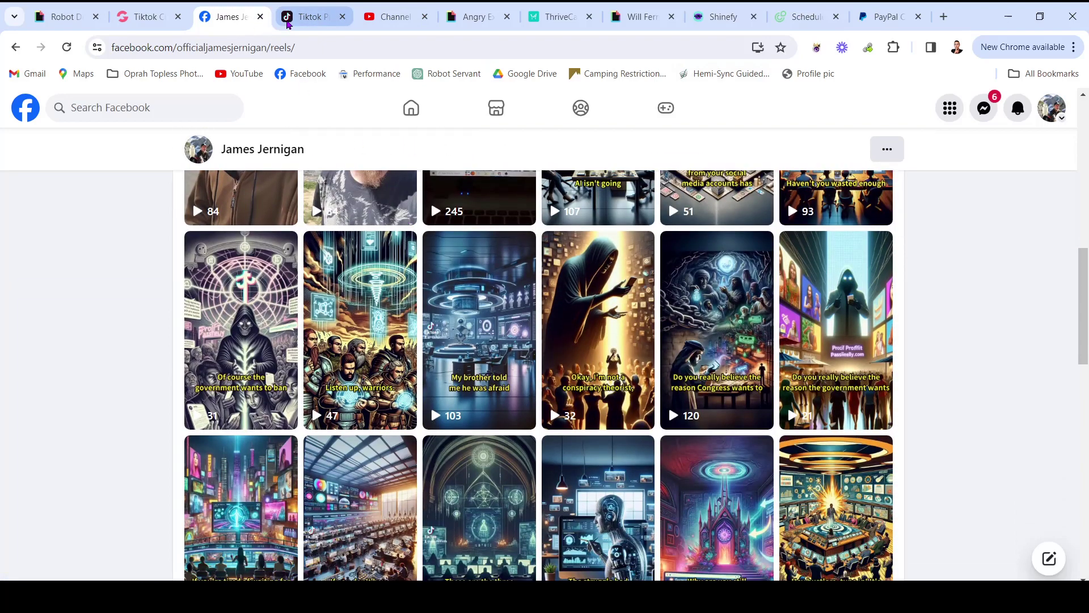
{"action": "left_click", "coordinate": [288, 24]}
{"action": "scroll", "coordinate": [697, 307], "scroll_direction": "down", "scroll_amount": 2}
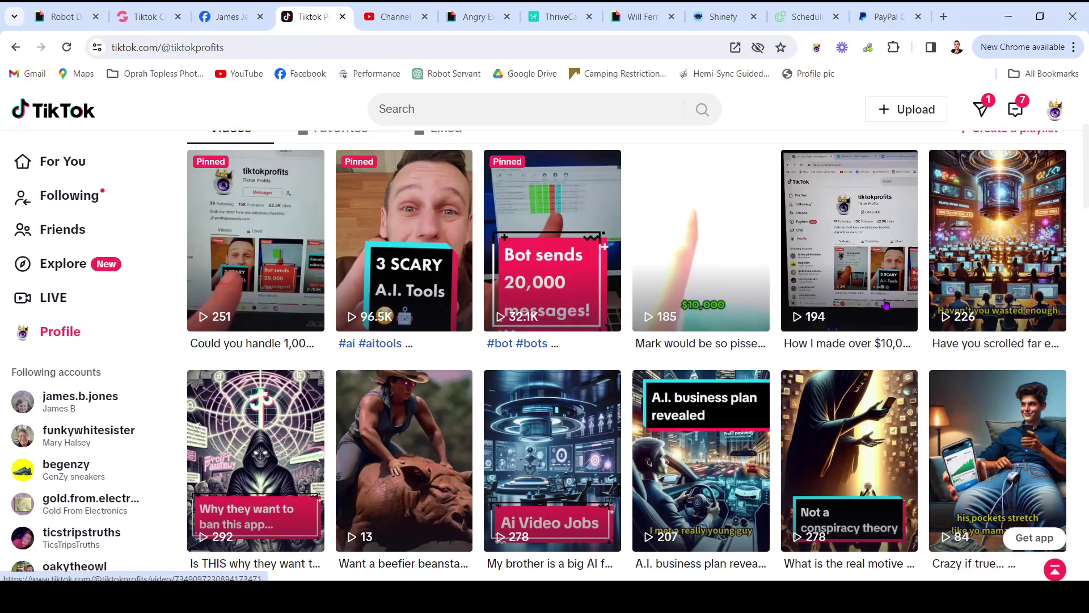
{"action": "left_click", "coordinate": [226, 16]}
{"action": "scroll", "coordinate": [622, 341], "scroll_direction": "up", "scroll_amount": 1}
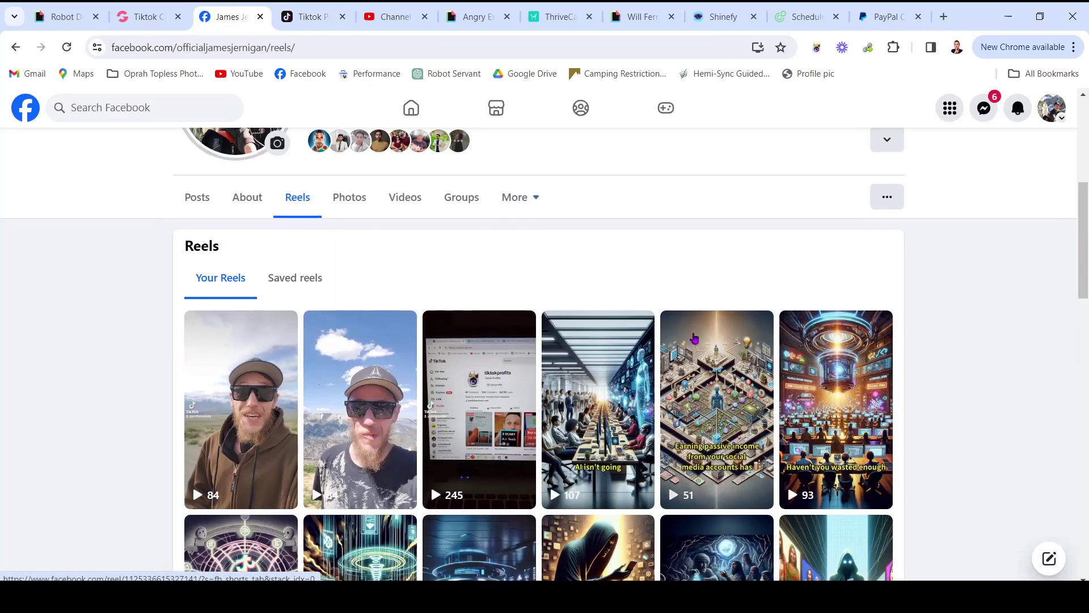
{"action": "scroll", "coordinate": [647, 375], "scroll_direction": "down", "scroll_amount": 3}
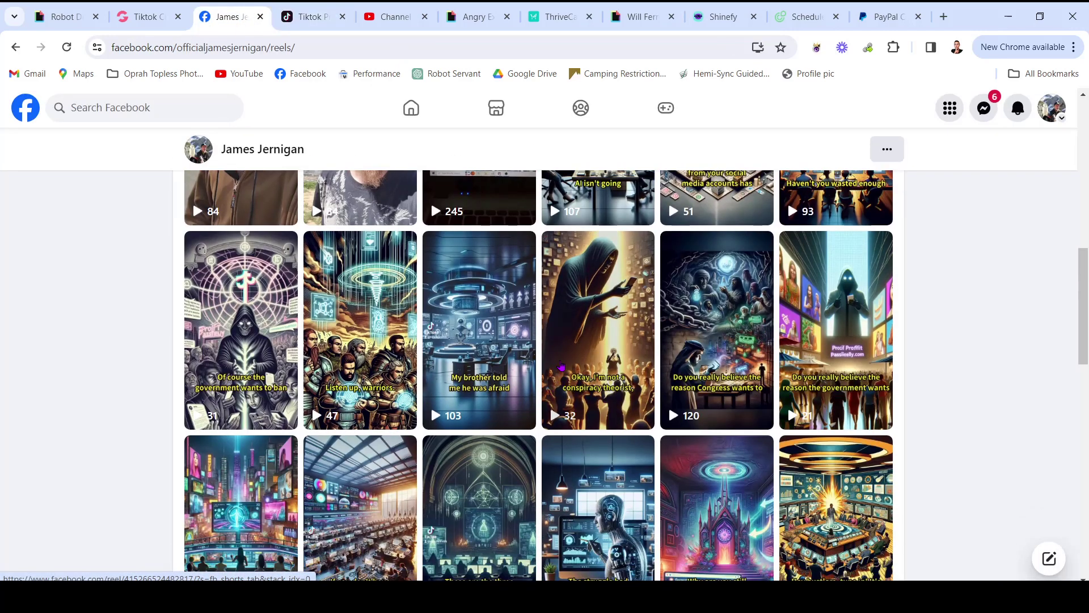
{"action": "scroll", "coordinate": [398, 309], "scroll_direction": "up", "scroll_amount": 2}
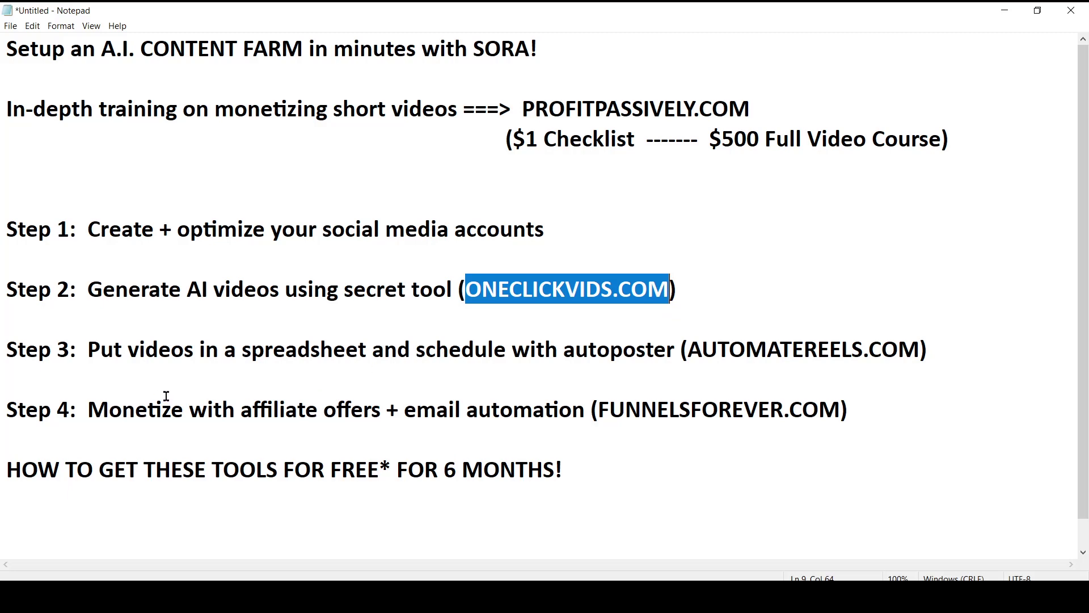
Highlight the Step 4 description and its FUNNELSFOREVER.COM link in the outline.
{"action": "left_click_drag", "start_coordinate": [88, 405], "coordinate": [585, 415]}
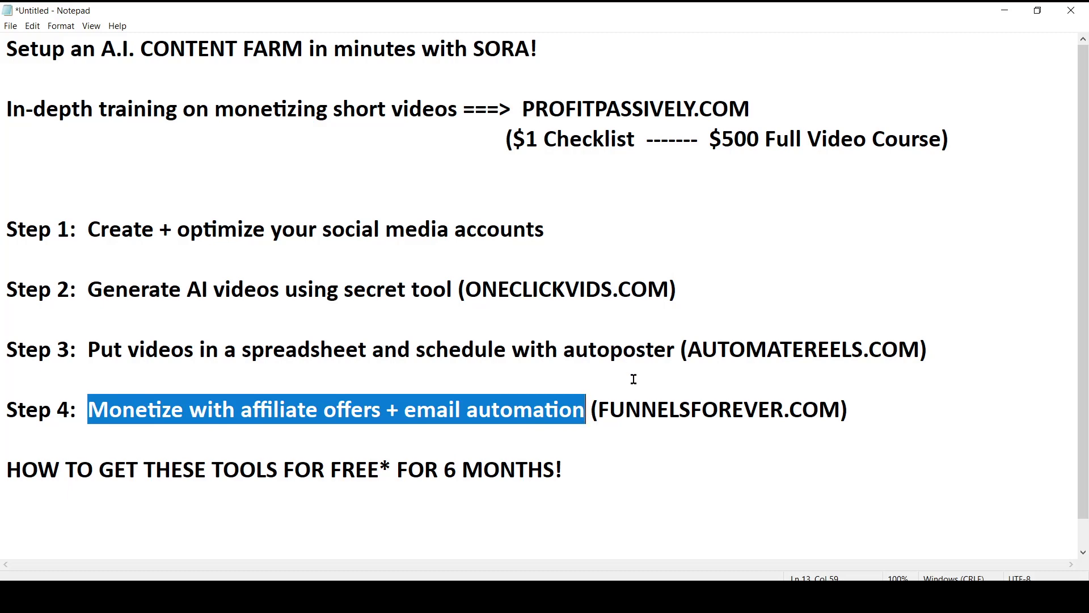
{"action": "left_click", "coordinate": [600, 412]}
{"action": "left_click_drag", "start_coordinate": [600, 411], "coordinate": [834, 413]}
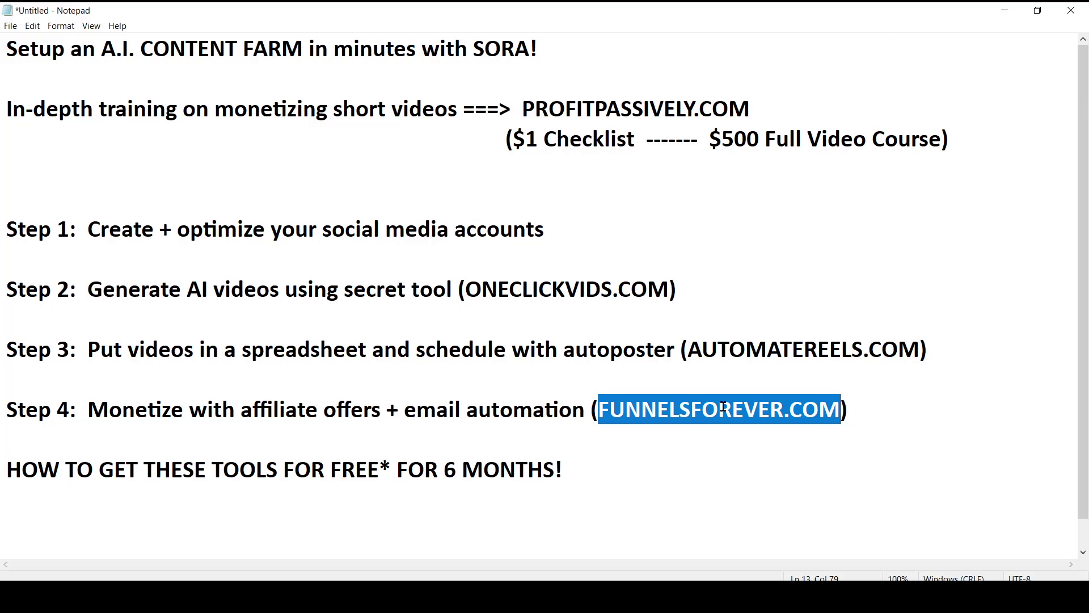
{"action": "left_click", "coordinate": [661, 425]}
{"action": "left_click_drag", "start_coordinate": [599, 410], "coordinate": [832, 410]}
{"action": "left_click", "coordinate": [405, 409]}
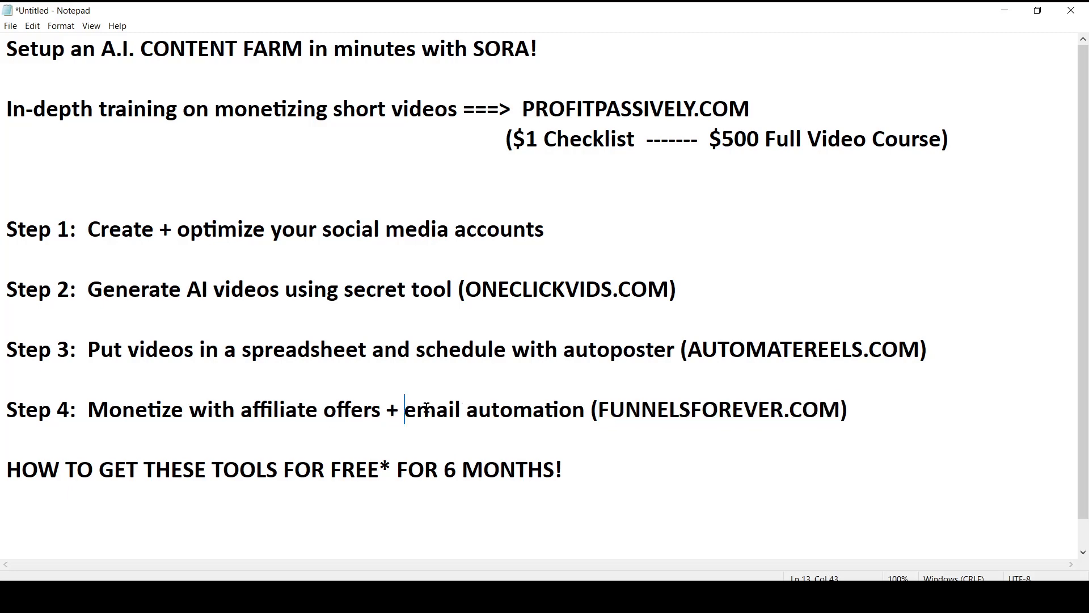
Emphasize the phrases 'email automation' and 'affiliate offers' in Step 4.
{"action": "key", "text": "shift+Right"}
{"action": "key", "text": "shift+Right"}
{"action": "key", "text": "shift+Right"}
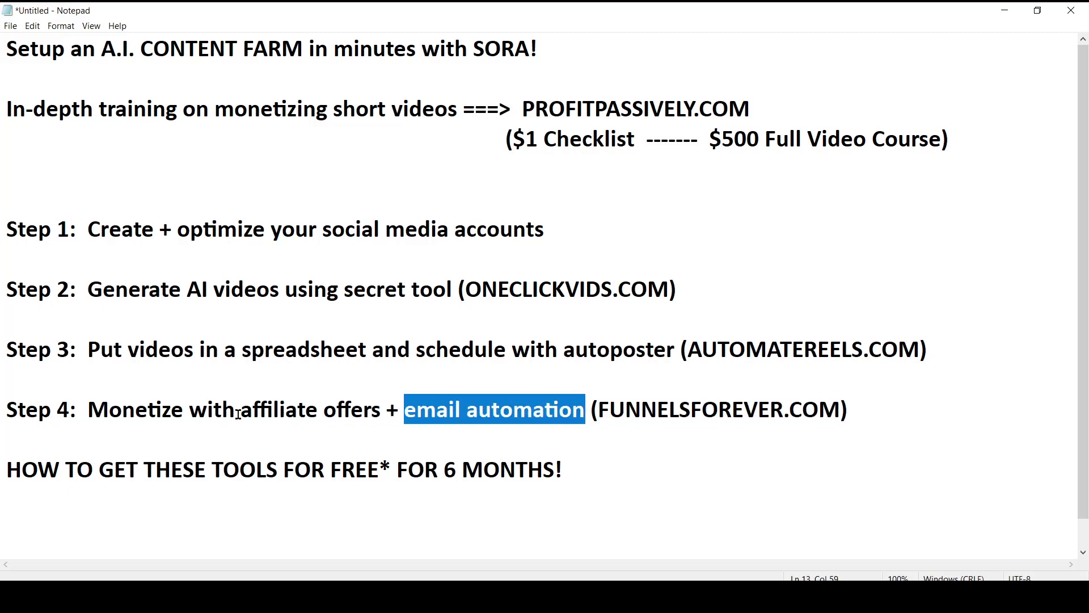
{"action": "left_click_drag", "start_coordinate": [244, 409], "coordinate": [382, 409]}
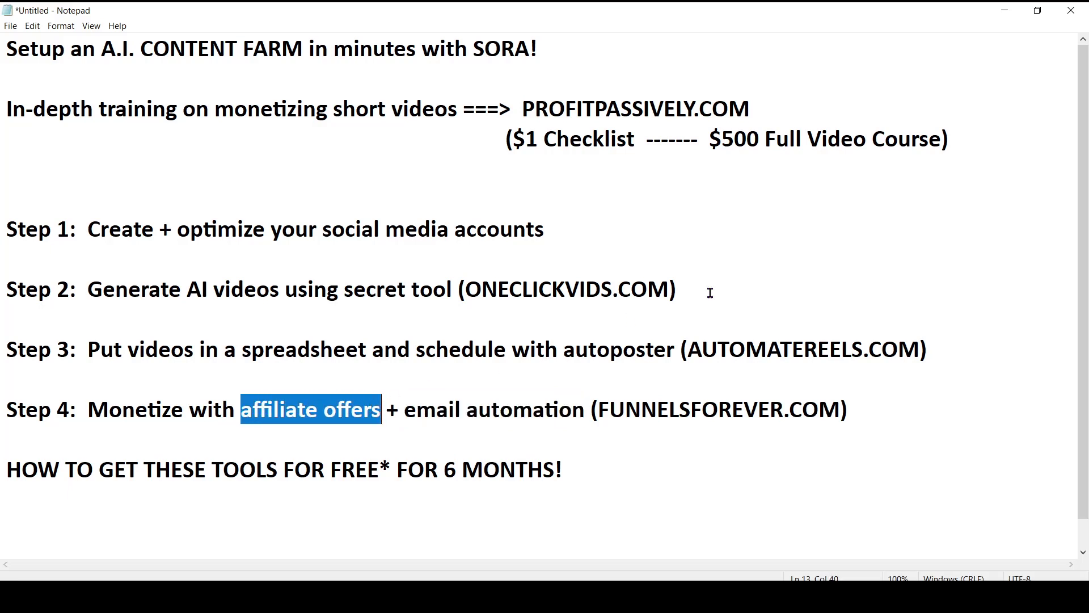
Show the TikTok profile, YouTube Studio Shorts list and Facebook reels, then highlight 'email automation' in Step 4.
{"action": "left_click", "coordinate": [1003, 9]}
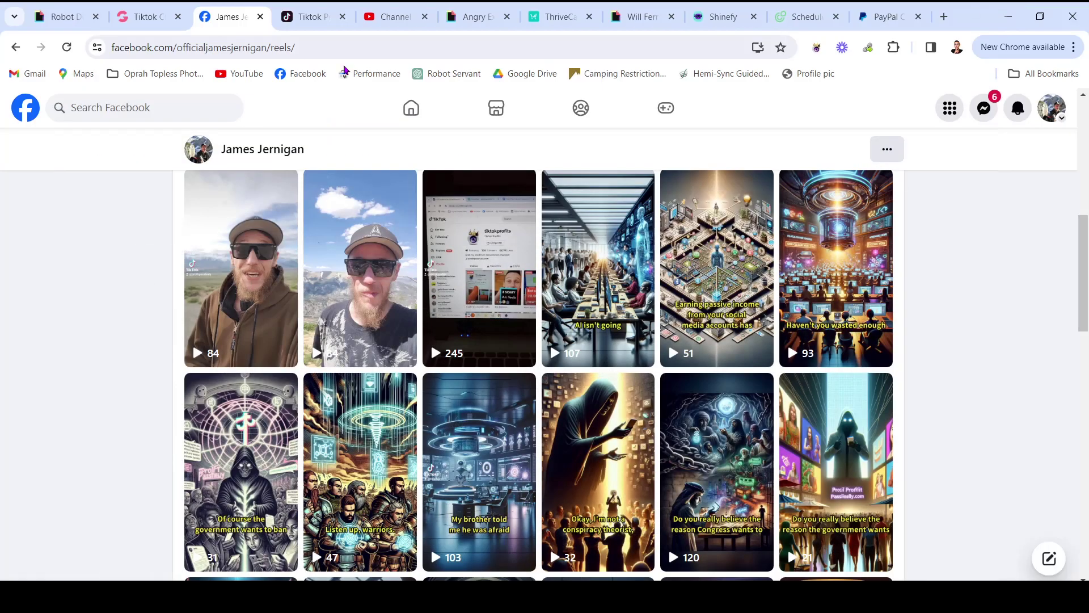
{"action": "left_click", "coordinate": [319, 16]}
{"action": "scroll", "coordinate": [721, 272], "scroll_direction": "up", "scroll_amount": 3}
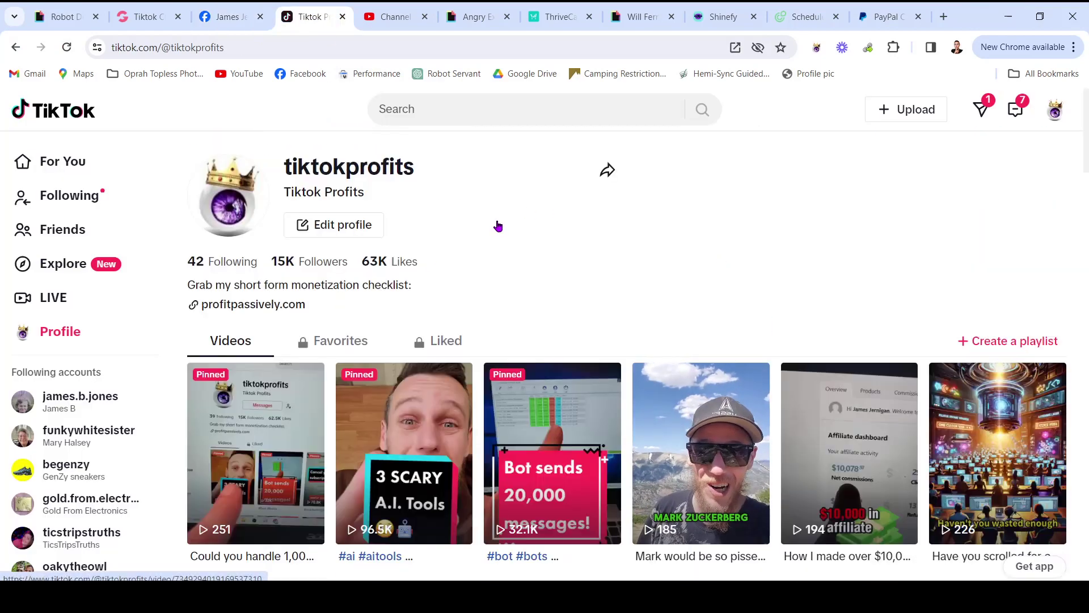
{"action": "left_click", "coordinate": [388, 17]}
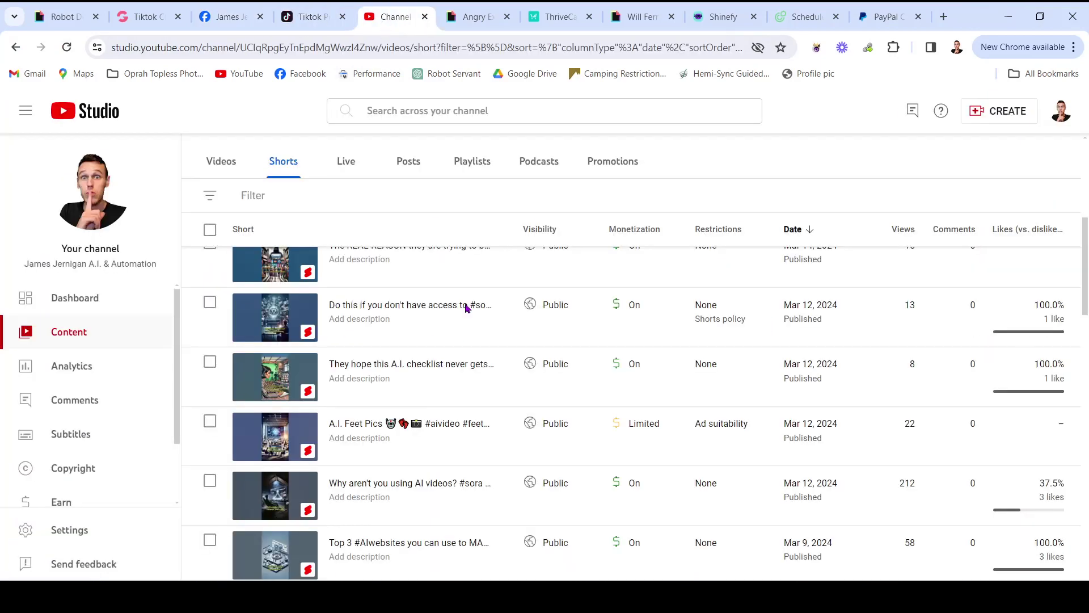
{"action": "scroll", "coordinate": [465, 306], "scroll_direction": "up", "scroll_amount": 2}
{"action": "left_click", "coordinate": [235, 17]}
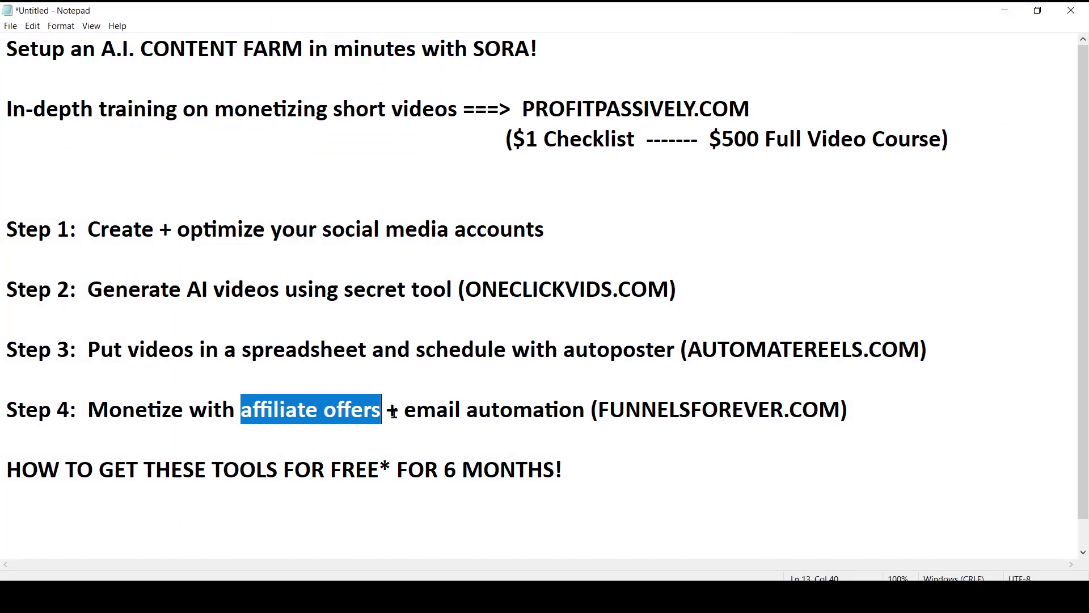
{"action": "left_click_drag", "start_coordinate": [404, 410], "coordinate": [583, 414]}
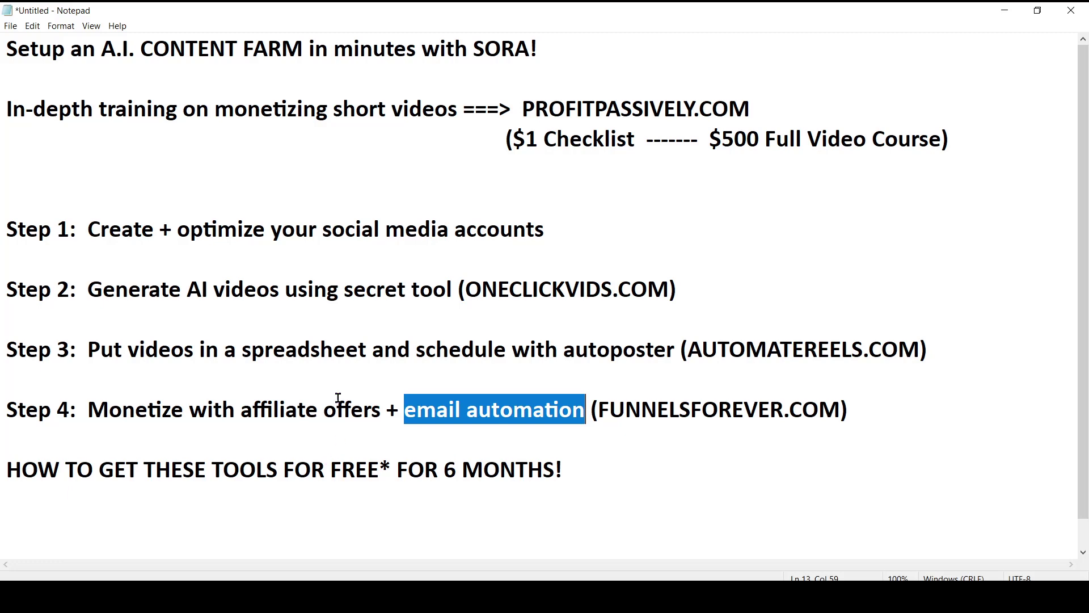
Highlight the free-tools-for-6-months line, then reveal the PayPal Credit no-interest offer page.
{"action": "left_click_drag", "start_coordinate": [6, 470], "coordinate": [568, 469]}
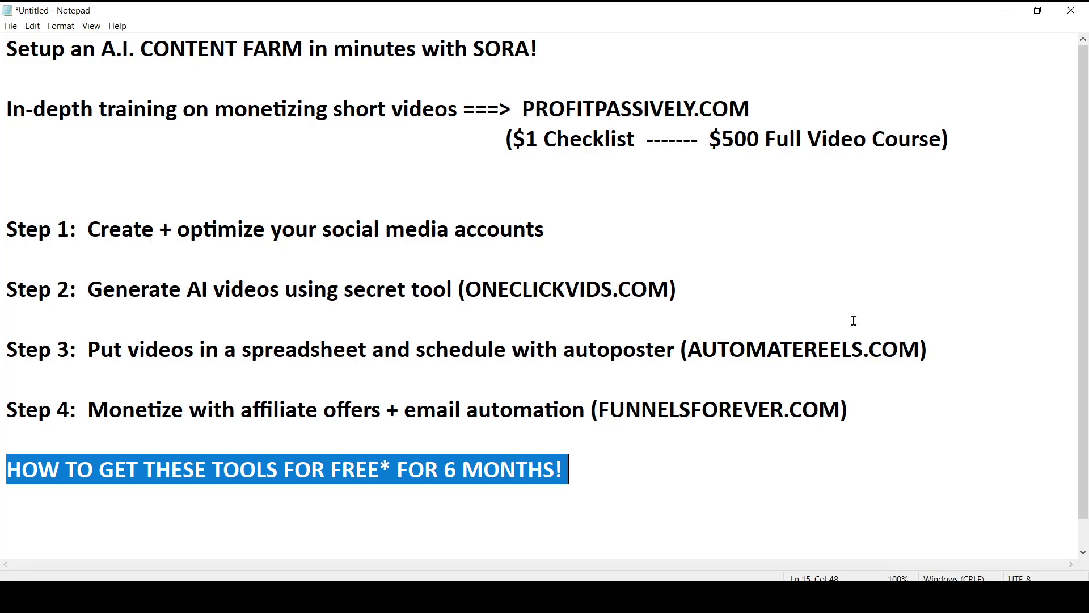
{"action": "left_click", "coordinate": [1004, 11]}
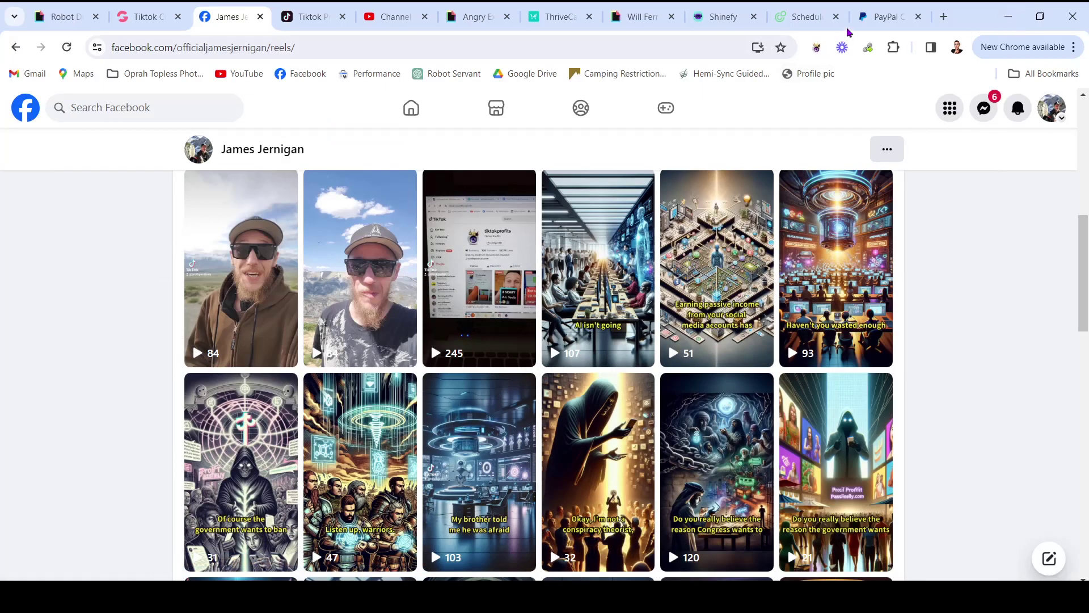
{"action": "left_click", "coordinate": [883, 19]}
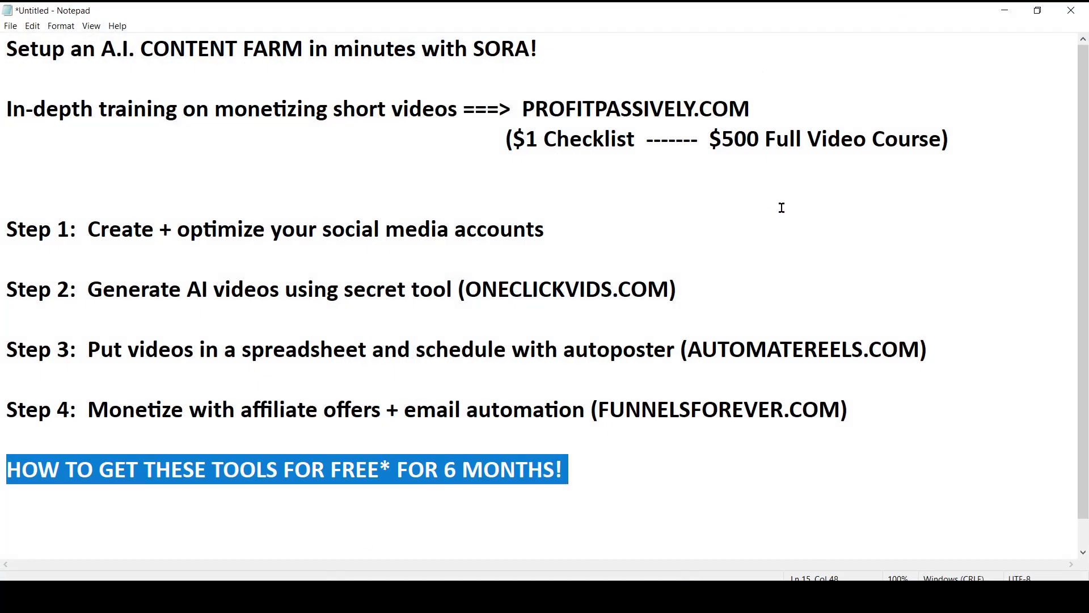
{"action": "left_click", "coordinate": [778, 203]}
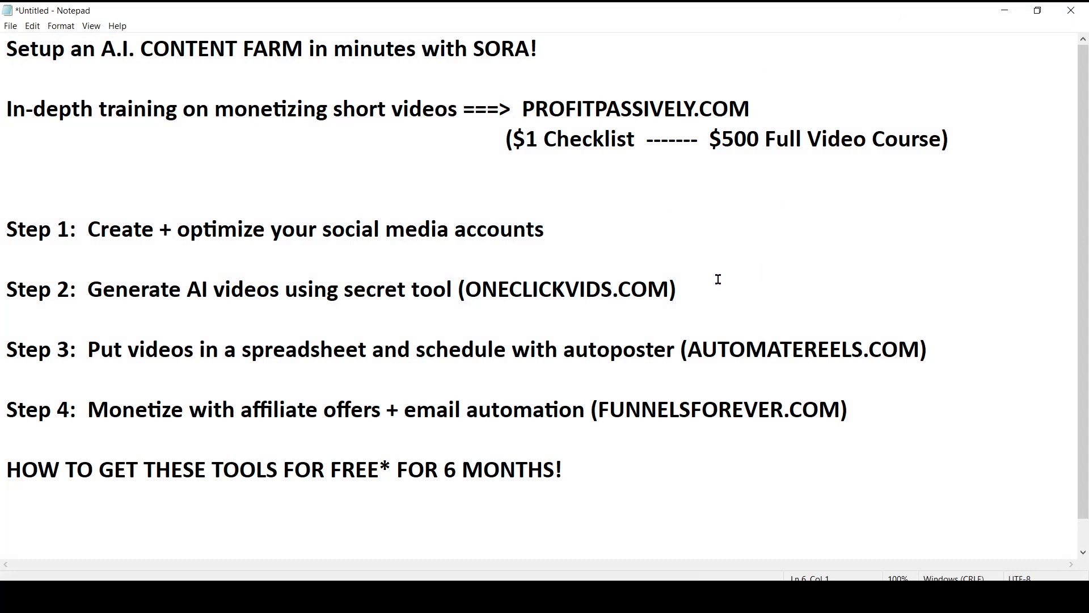
Highlight ONECLICKVIDS.COM in Step 2, FUNNELSFOREVER.COM and 'Monetize with affiliate offers' in Step 4, and the free-tools heading line.
{"action": "left_click_drag", "start_coordinate": [462, 290], "coordinate": [667, 289]}
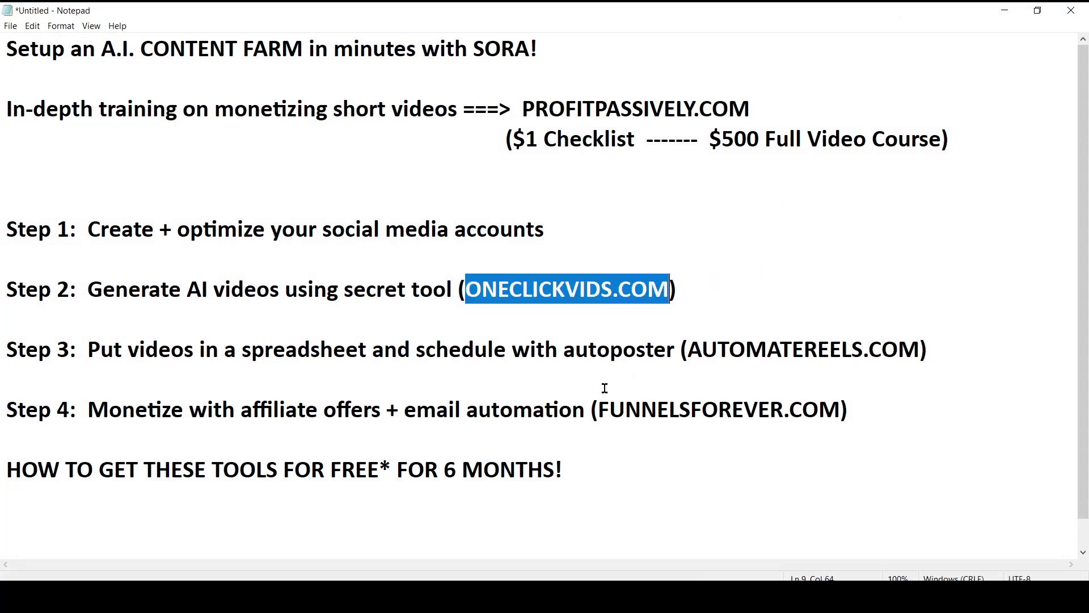
{"action": "mouse_move", "coordinate": [598, 409]}
{"action": "left_mouse_down"}
{"action": "mouse_move", "coordinate": [850, 410]}
{"action": "mouse_move", "coordinate": [840, 409]}
{"action": "left_mouse_up"}
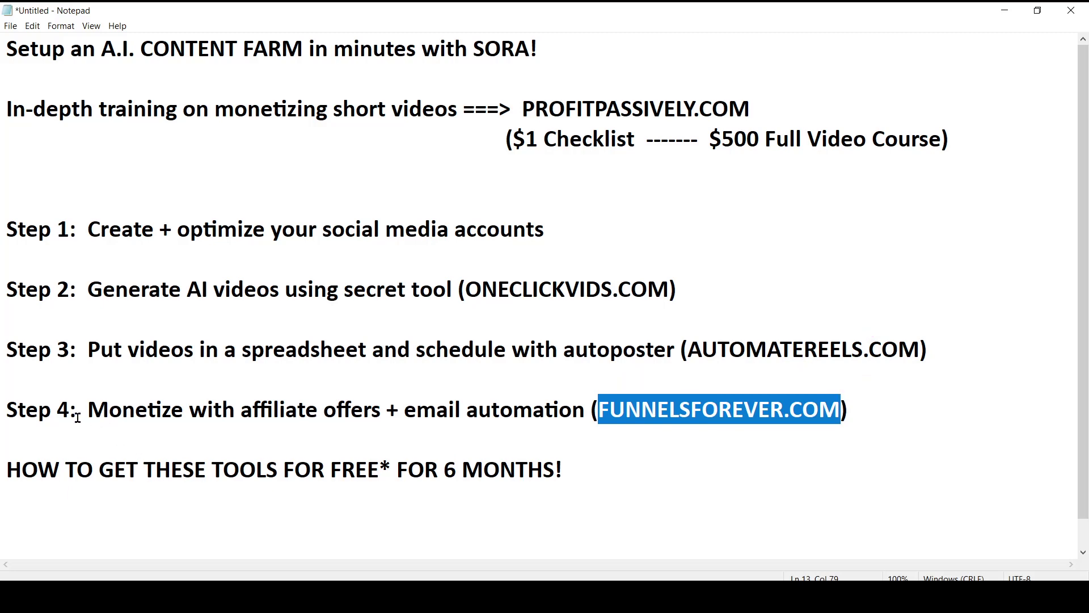
{"action": "left_click_drag", "start_coordinate": [87, 410], "coordinate": [378, 409]}
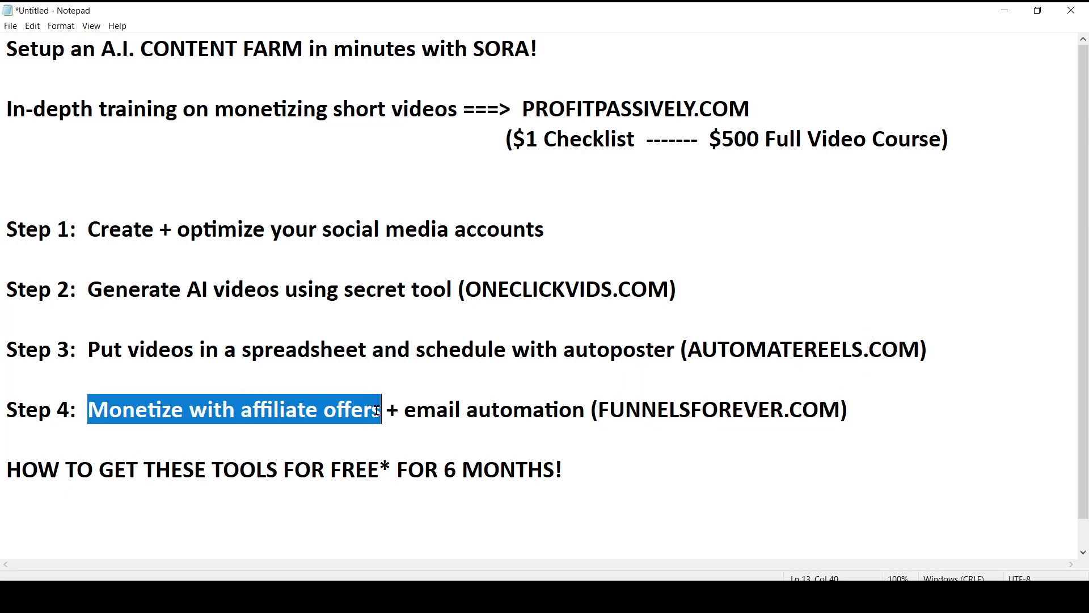
{"action": "left_click_drag", "start_coordinate": [5, 467], "coordinate": [591, 479]}
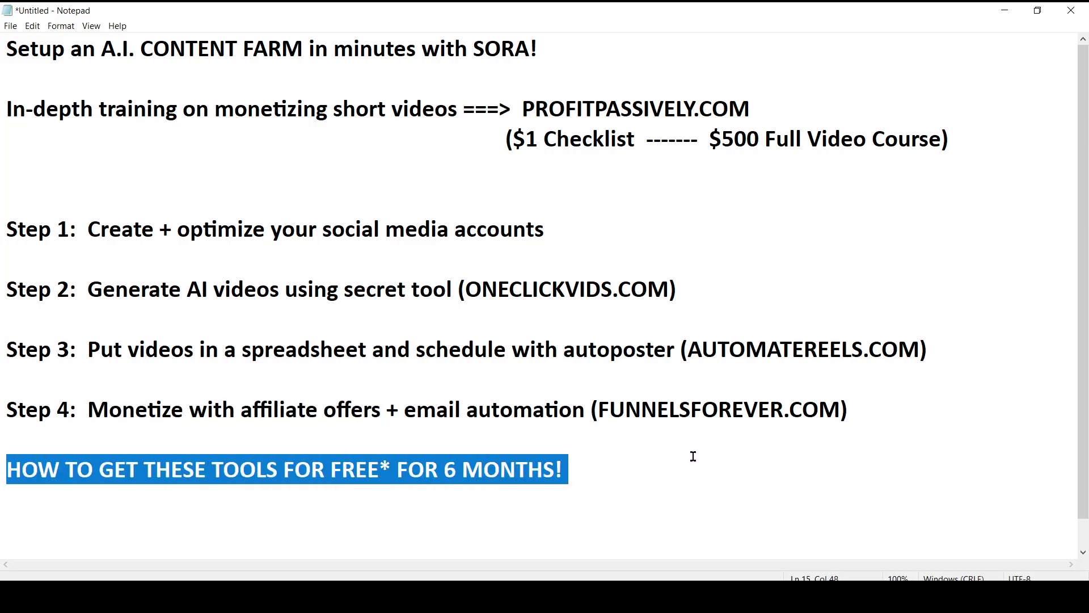
Show the PayPal Credit page, the Giphy reaction GIF and the robot GIF, then bring the outline back.
{"action": "left_click", "coordinate": [1005, 10]}
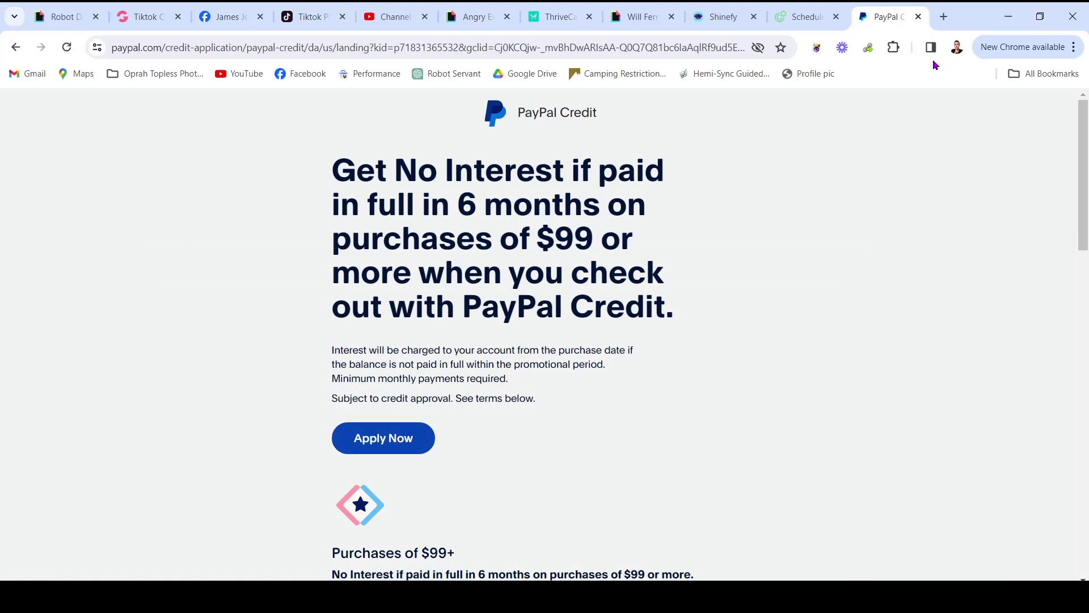
{"action": "left_click", "coordinate": [635, 18]}
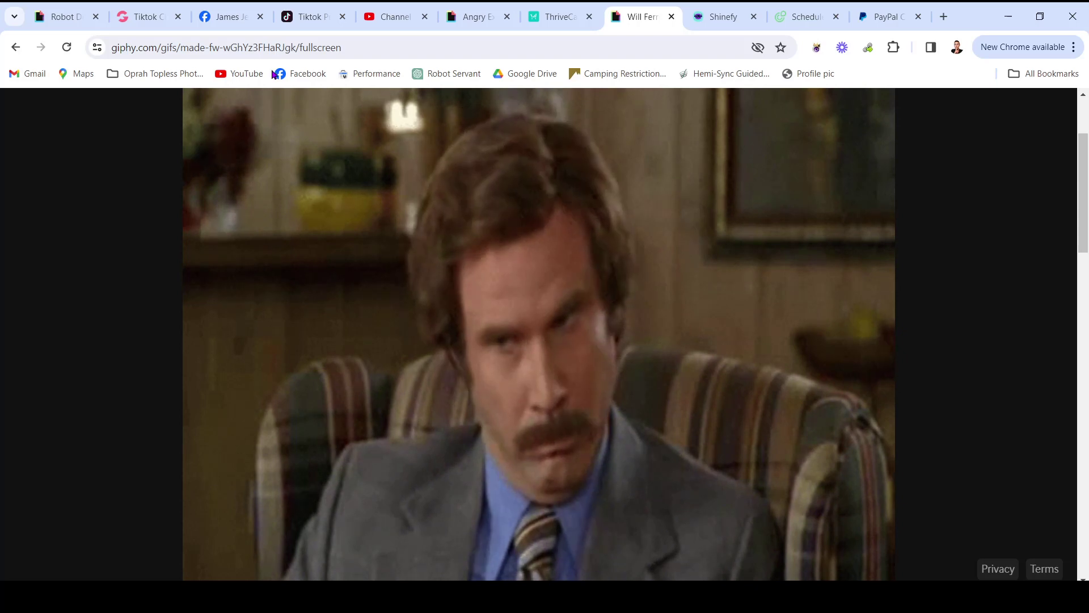
{"action": "left_click", "coordinate": [70, 18]}
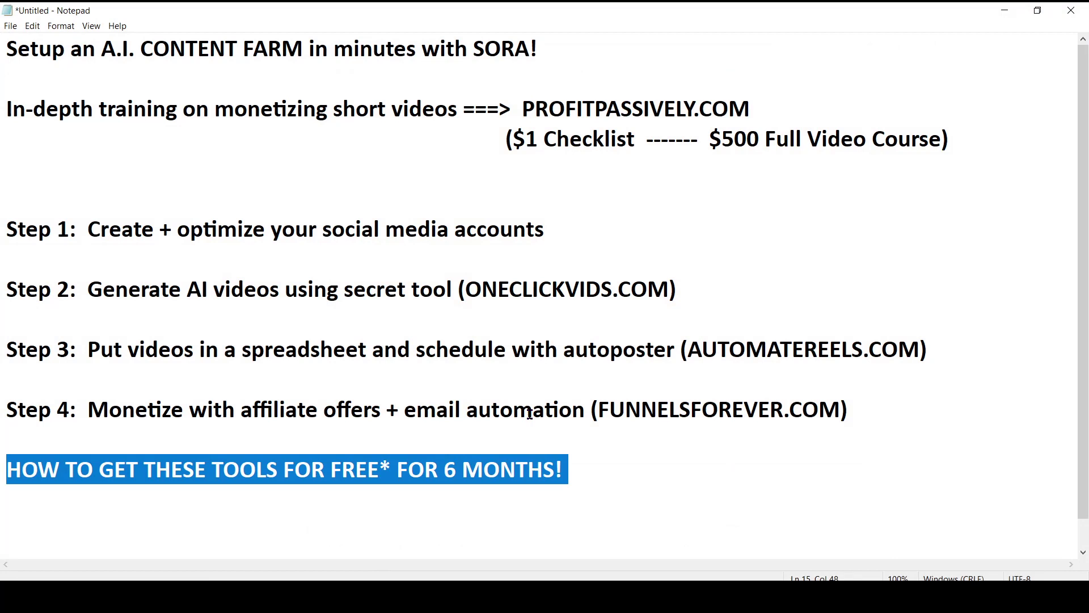
{"action": "left_click", "coordinate": [534, 410]}
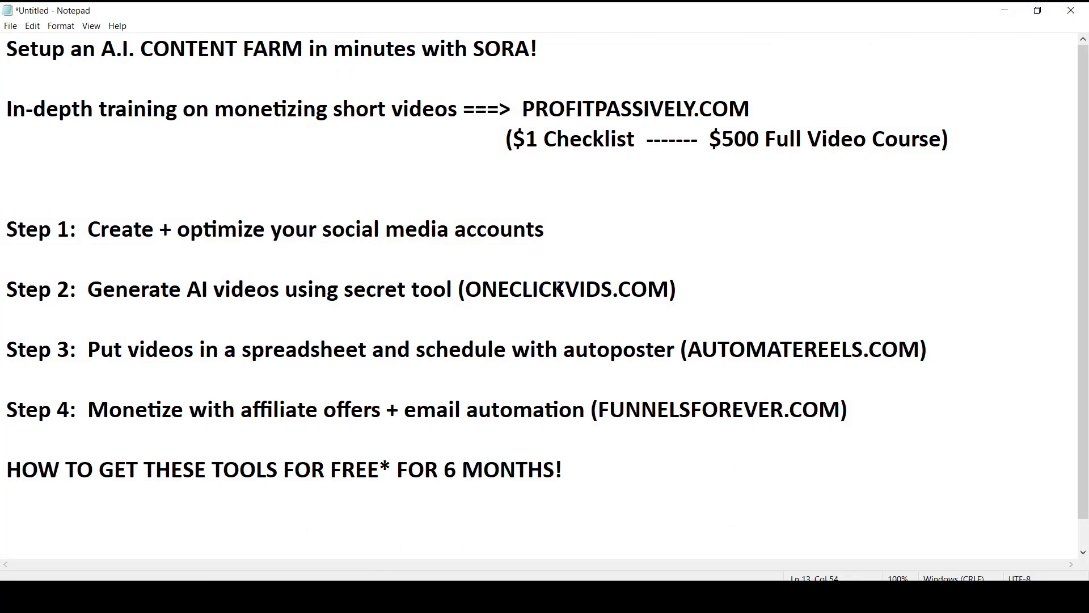
Highlight PROFITPASSIVELY.COM with its $1 Checklist and $500 Full Video Course offers.
{"action": "left_click", "coordinate": [522, 108]}
{"action": "left_click_drag", "start_coordinate": [523, 109], "coordinate": [746, 110]}
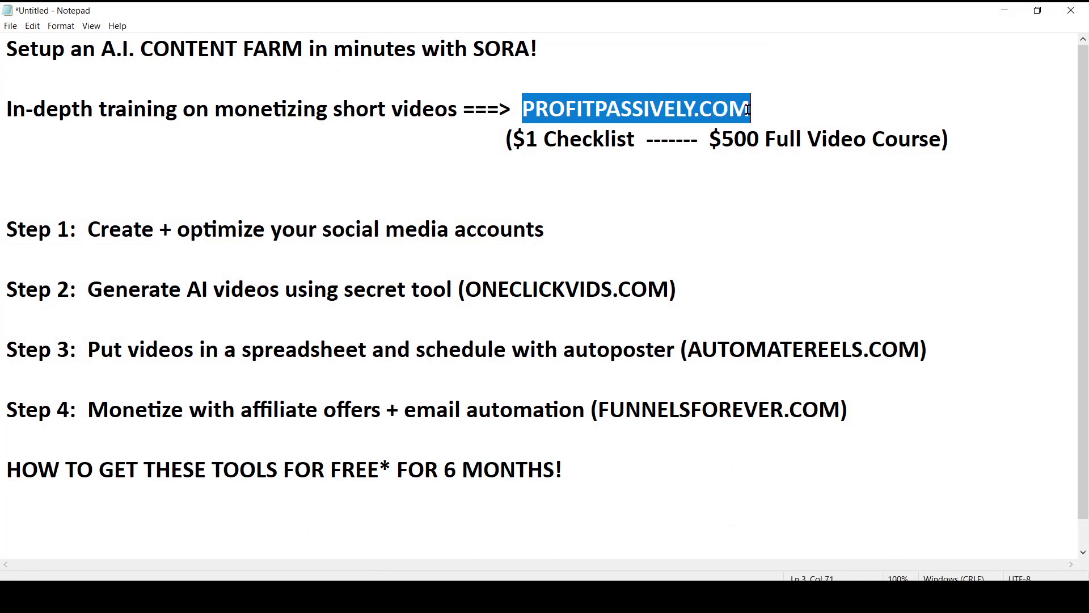
{"action": "left_click_drag", "start_coordinate": [512, 139], "coordinate": [635, 140]}
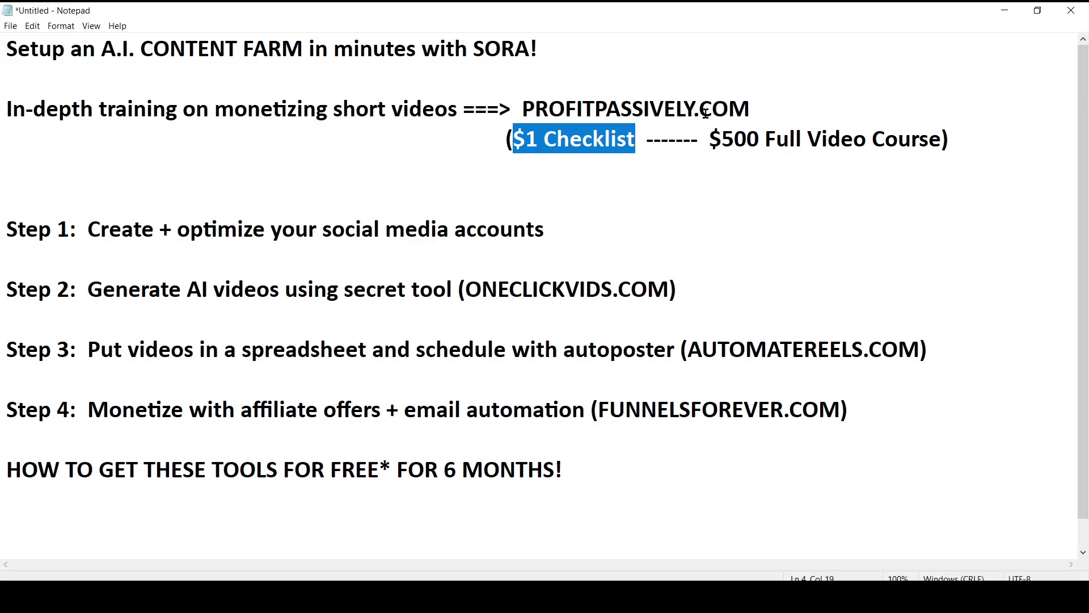
{"action": "left_click_drag", "start_coordinate": [710, 139], "coordinate": [945, 140]}
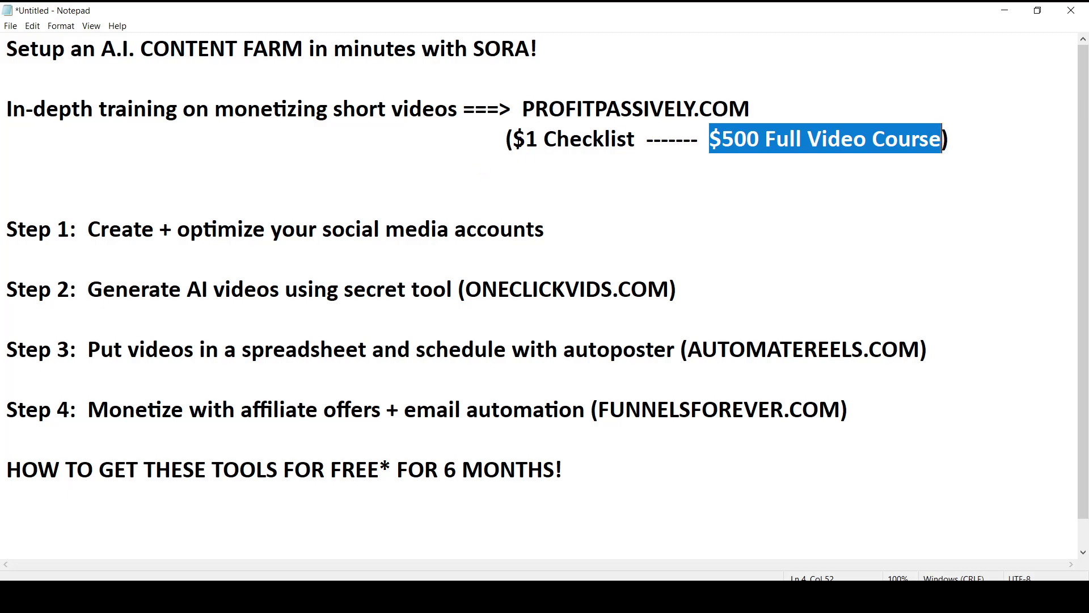
Re-emphasize the $1 Checklist and $500 Full Video Course, then hide the outline to reveal the robot GIF.
{"action": "left_click", "coordinate": [514, 140]}
{"action": "left_click_drag", "start_coordinate": [515, 141], "coordinate": [632, 138]}
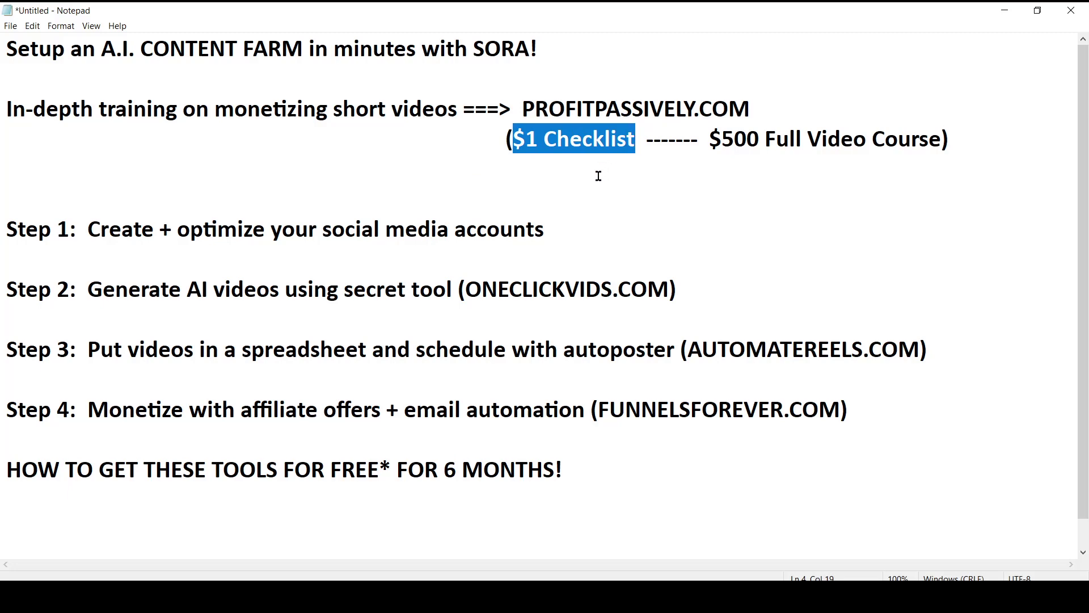
{"action": "left_click", "coordinate": [582, 139]}
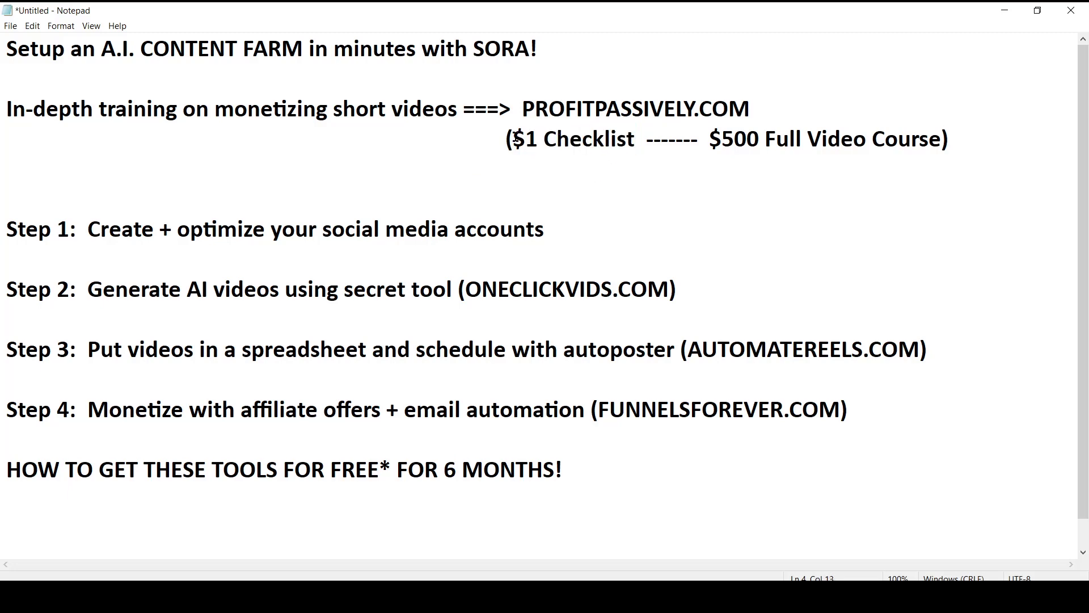
{"action": "left_click_drag", "start_coordinate": [514, 139], "coordinate": [632, 144]}
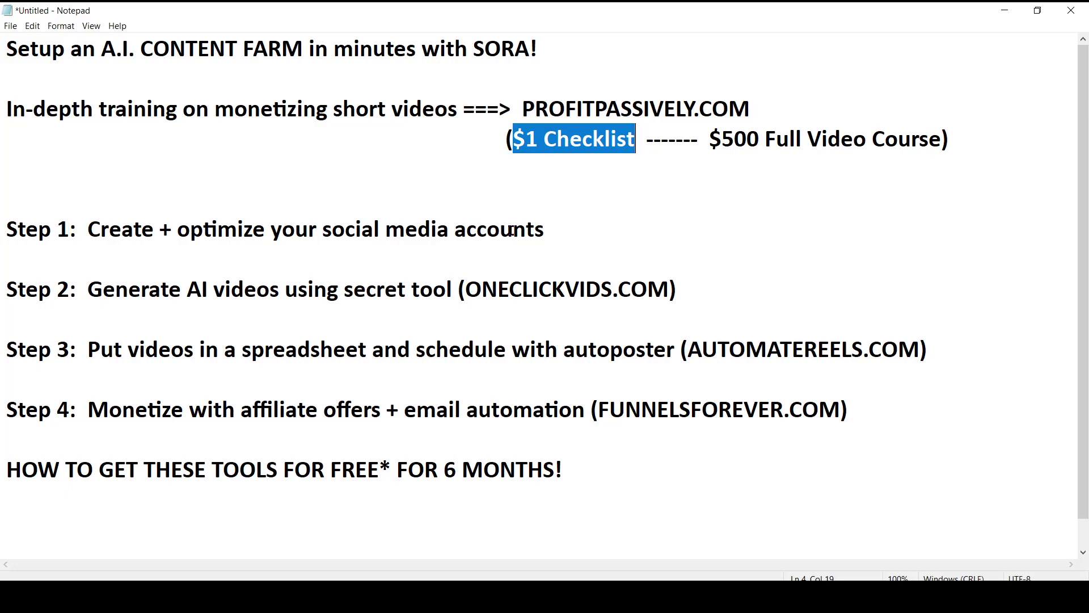
{"action": "left_click", "coordinate": [620, 183]}
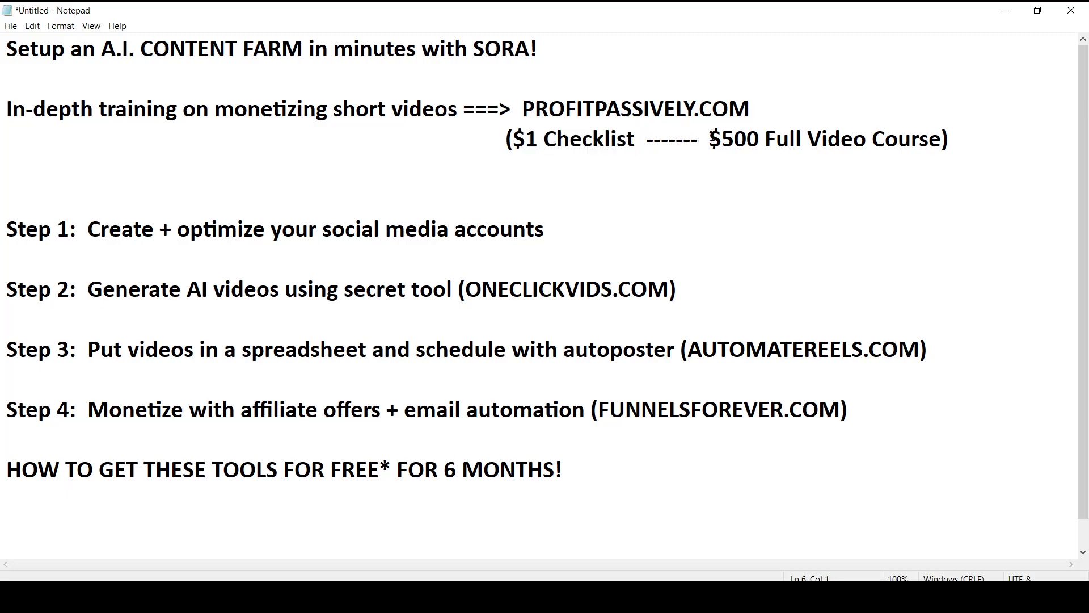
{"action": "left_click_drag", "start_coordinate": [714, 136], "coordinate": [949, 139]}
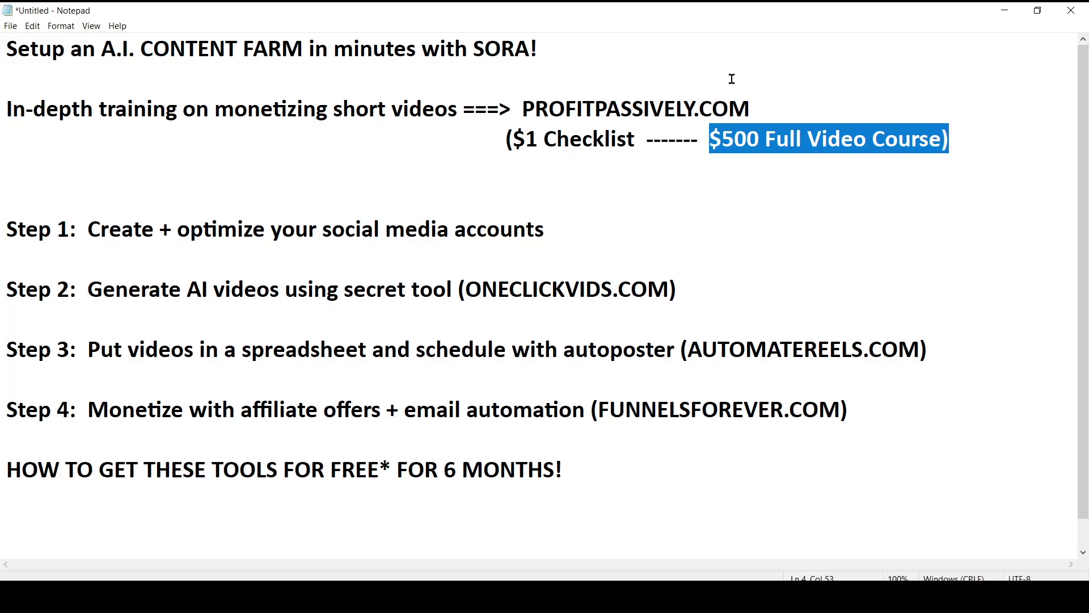
{"action": "left_click", "coordinate": [472, 170]}
{"action": "left_click", "coordinate": [1005, 10]}
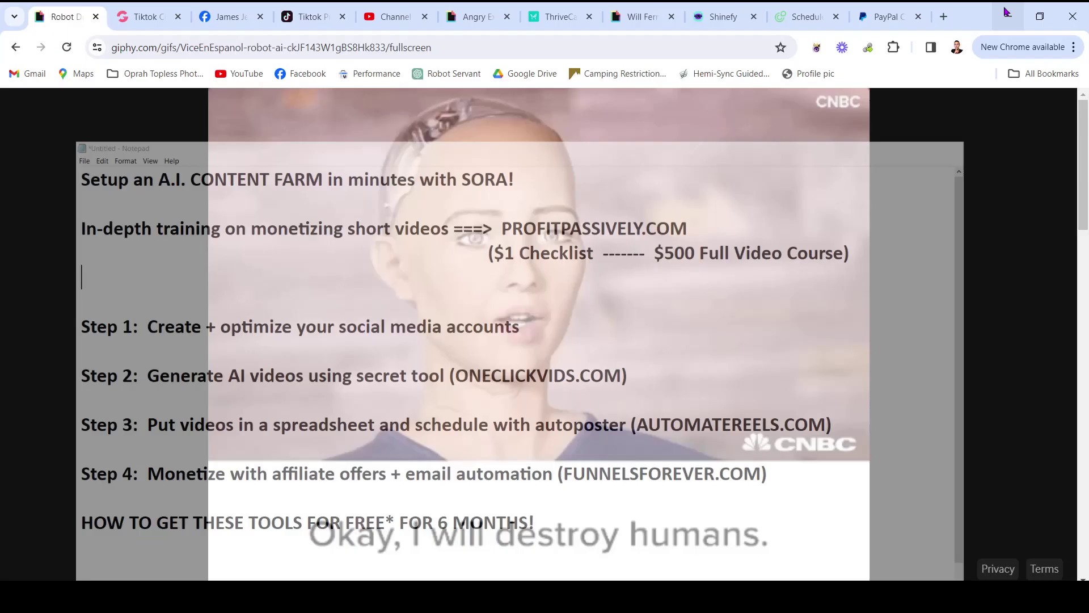